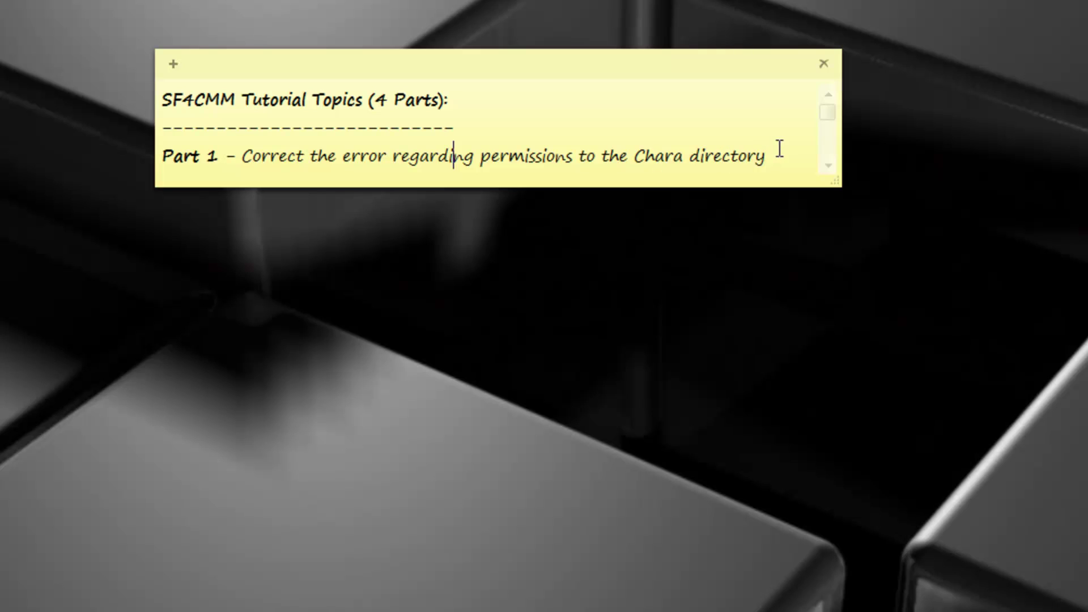
Open the CAPCOM folder from its desktop shortcut and move the window into view
{"action": "key", "text": "End"}
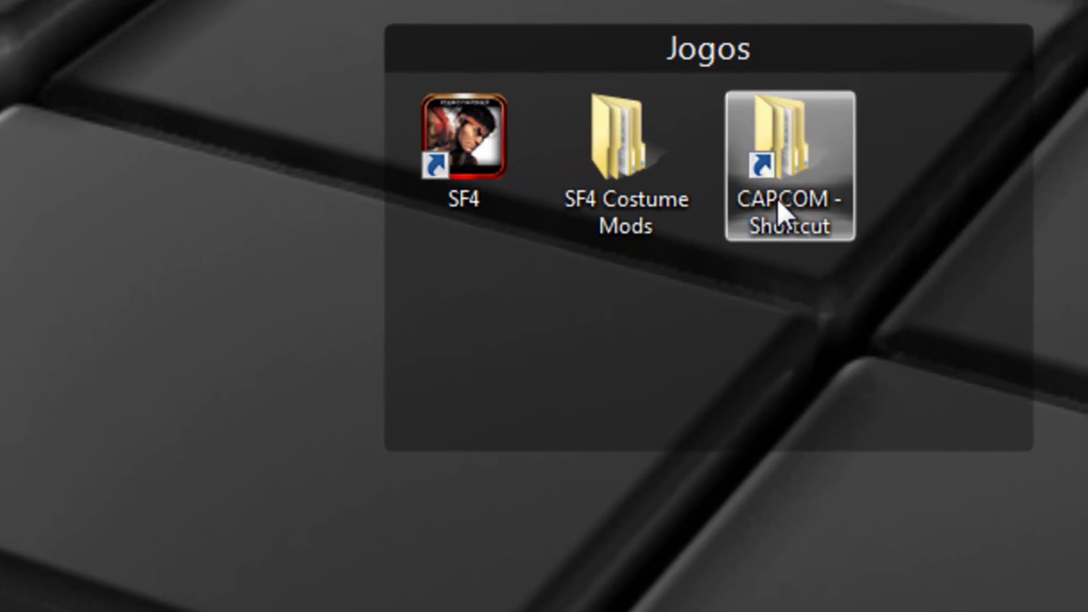
{"action": "double_click", "coordinate": [776, 199]}
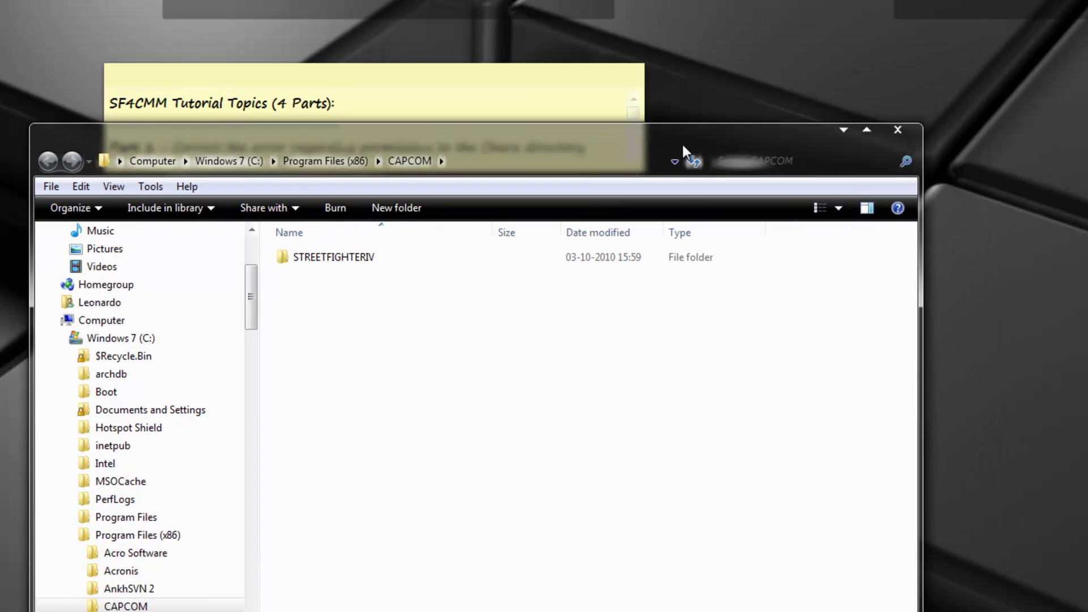
{"action": "left_click_drag", "start_coordinate": [682, 142], "coordinate": [662, 73]}
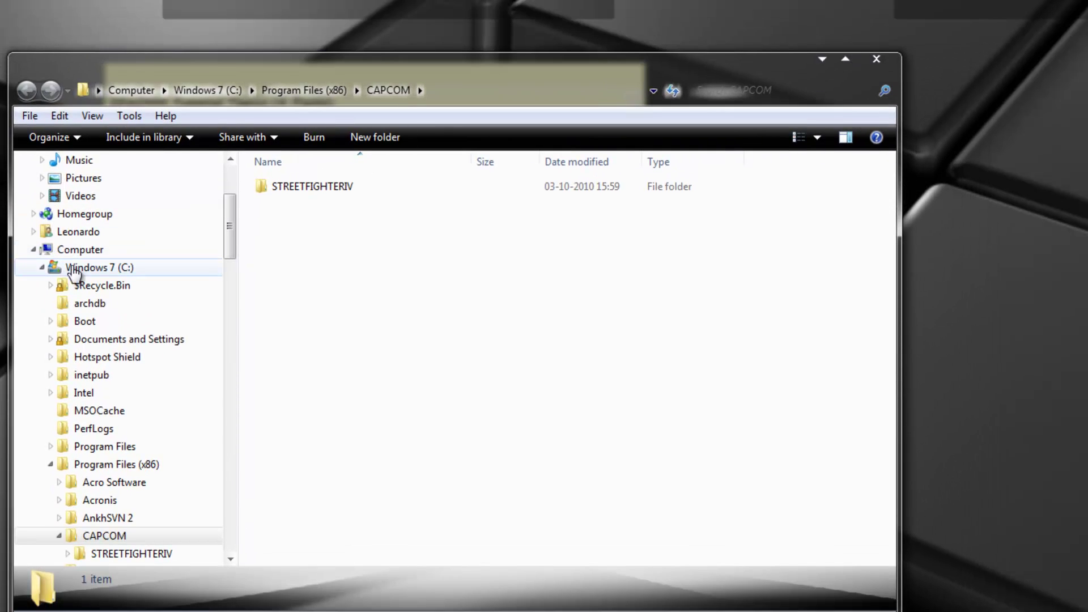
Show the Windows 7 (C:) drive's folders and compare Program Files with Program Files (x86)
{"action": "left_click", "coordinate": [39, 269]}
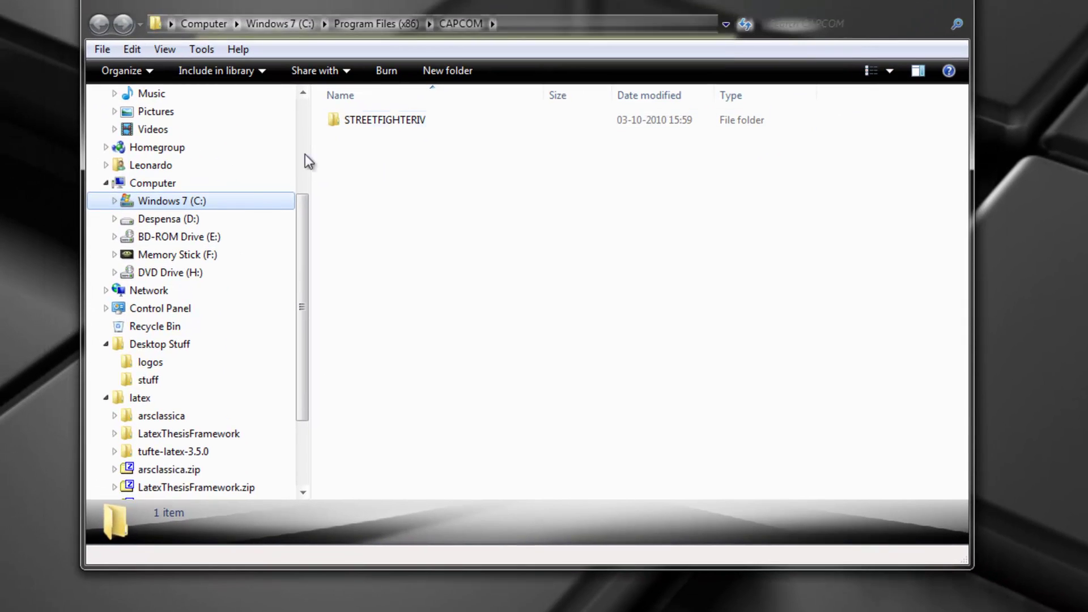
{"action": "left_click", "coordinate": [159, 190]}
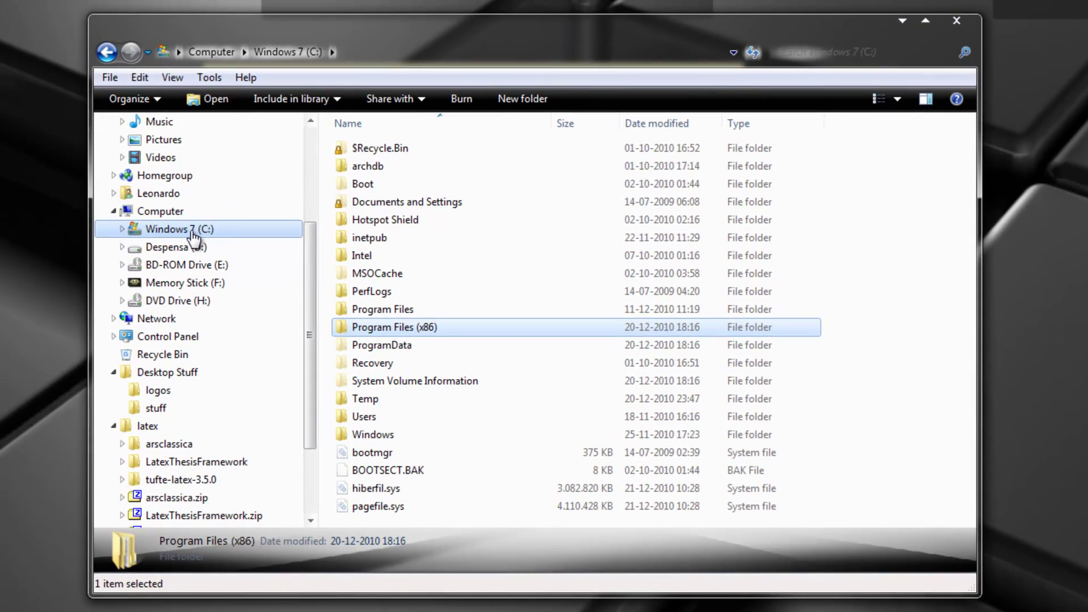
{"action": "left_click", "coordinate": [408, 310]}
{"action": "left_click", "coordinate": [424, 331]}
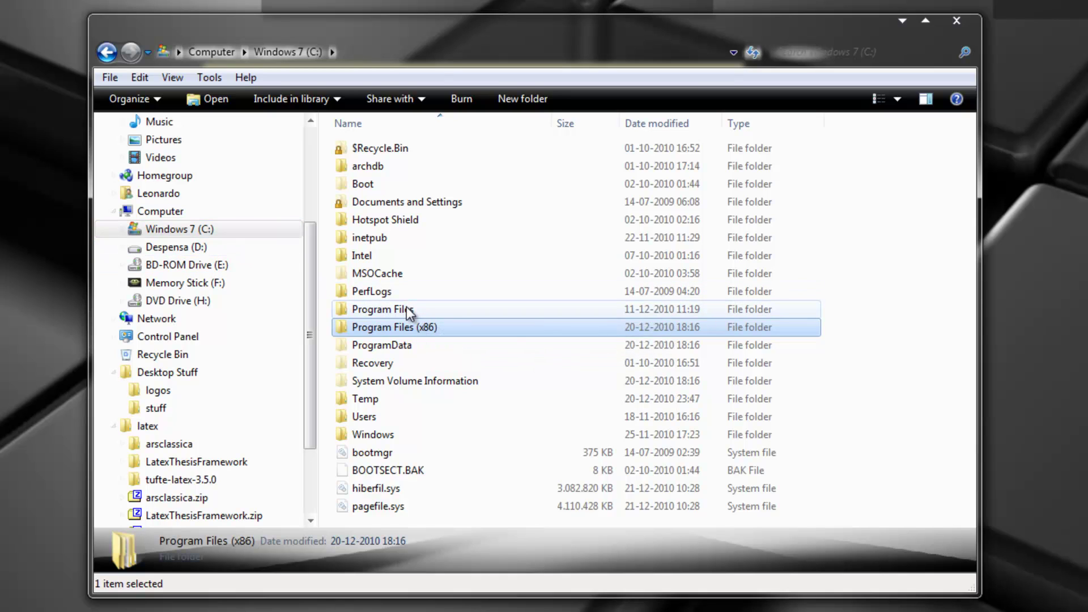
{"action": "mouse_move", "coordinate": [409, 311]}
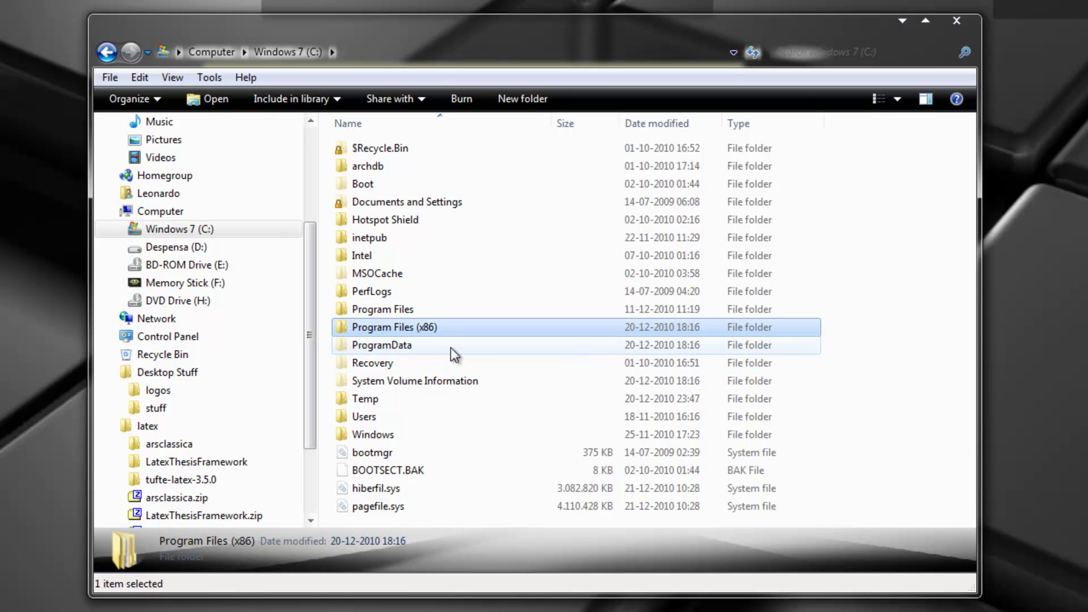
{"action": "left_click", "coordinate": [399, 308]}
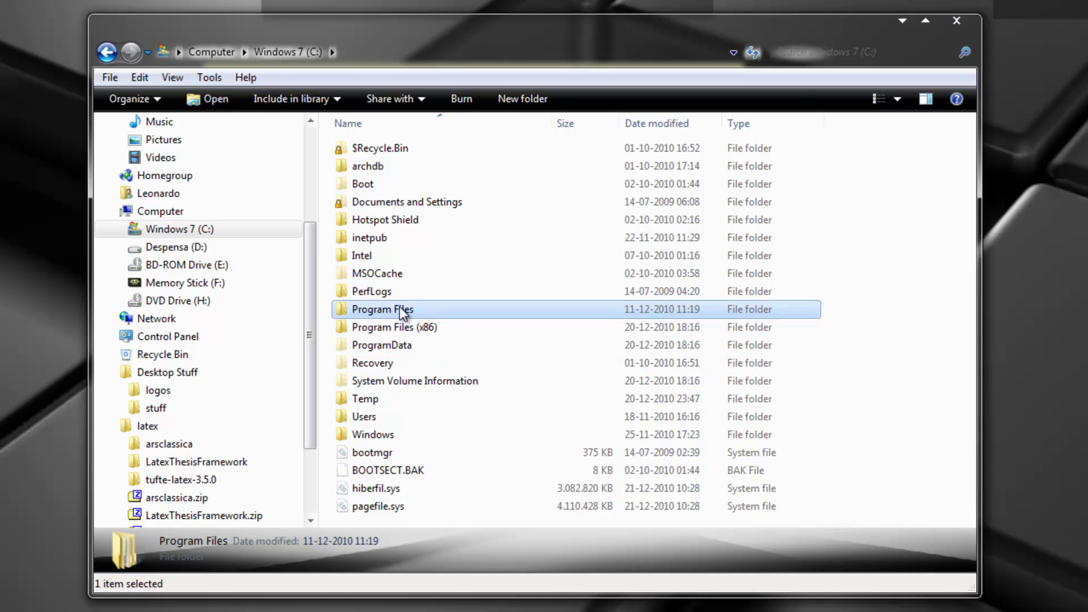
{"action": "mouse_move", "coordinate": [431, 308]}
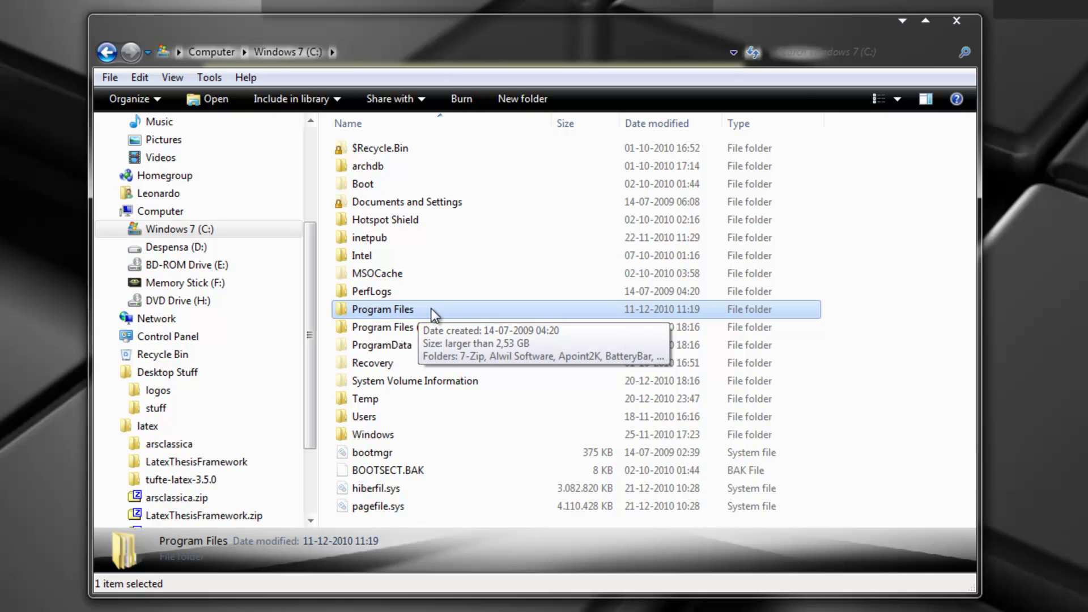
{"action": "left_click", "coordinate": [400, 328]}
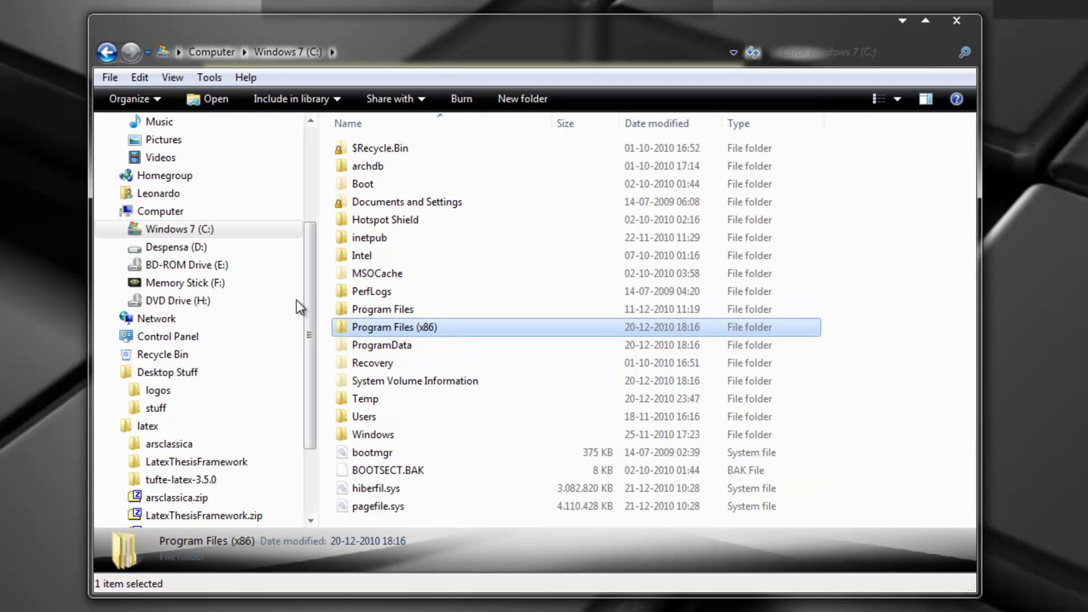
Go through Program Files (x86), CAPCOM, STREETFIGHTERIV and Battle to reach the Chara folder
{"action": "double_click", "coordinate": [433, 328]}
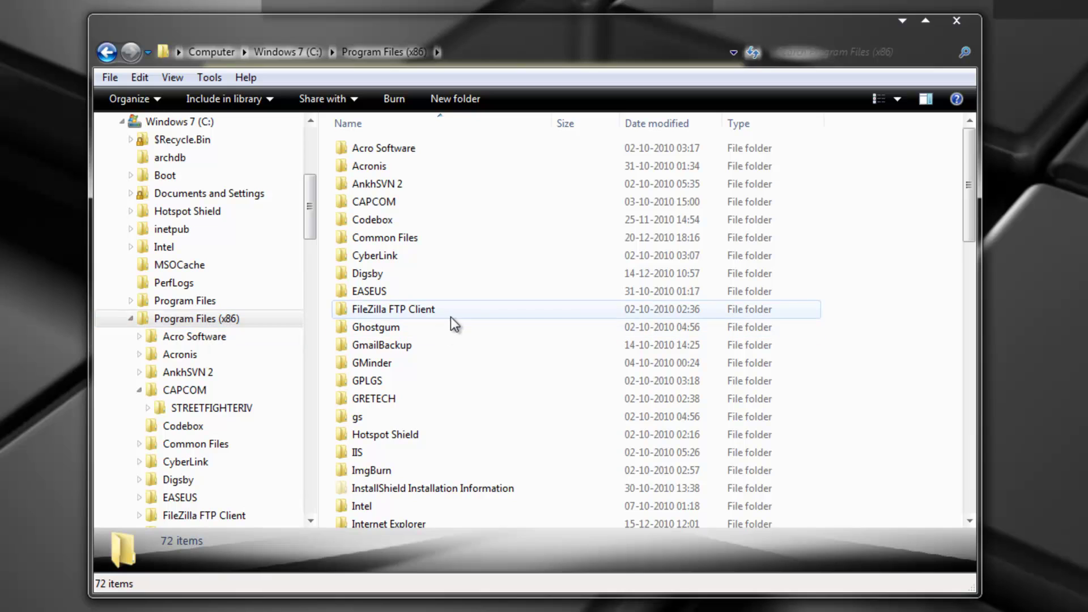
{"action": "double_click", "coordinate": [390, 197]}
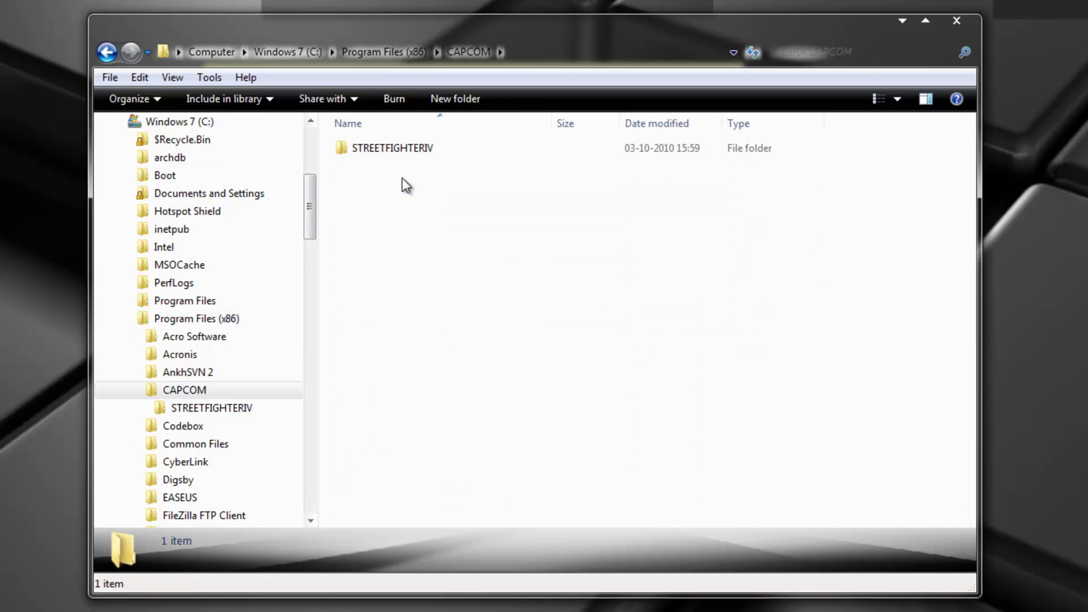
{"action": "double_click", "coordinate": [398, 148]}
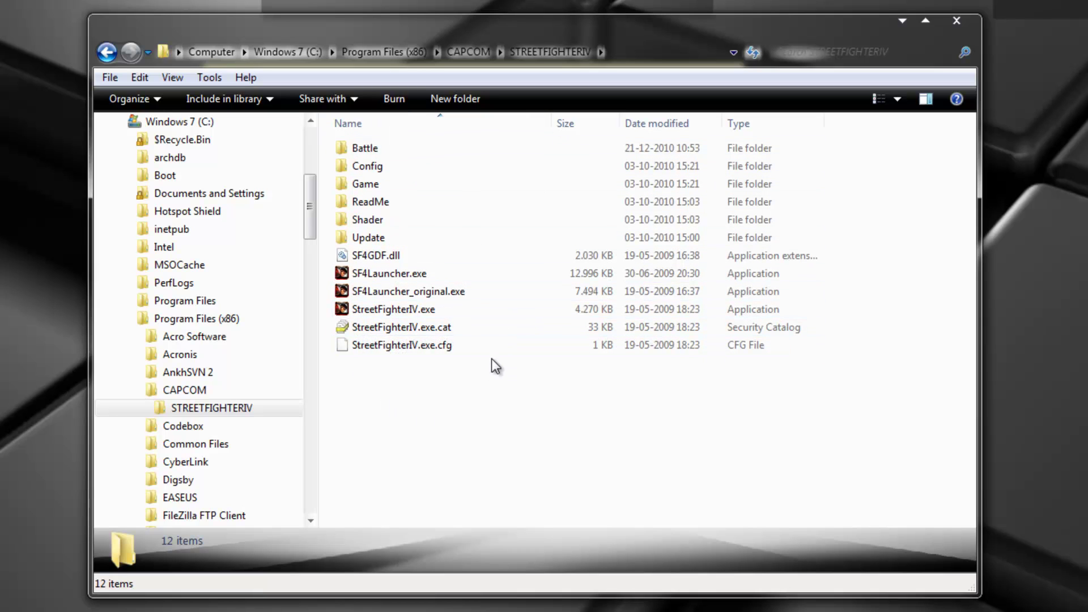
{"action": "left_click", "coordinate": [363, 148]}
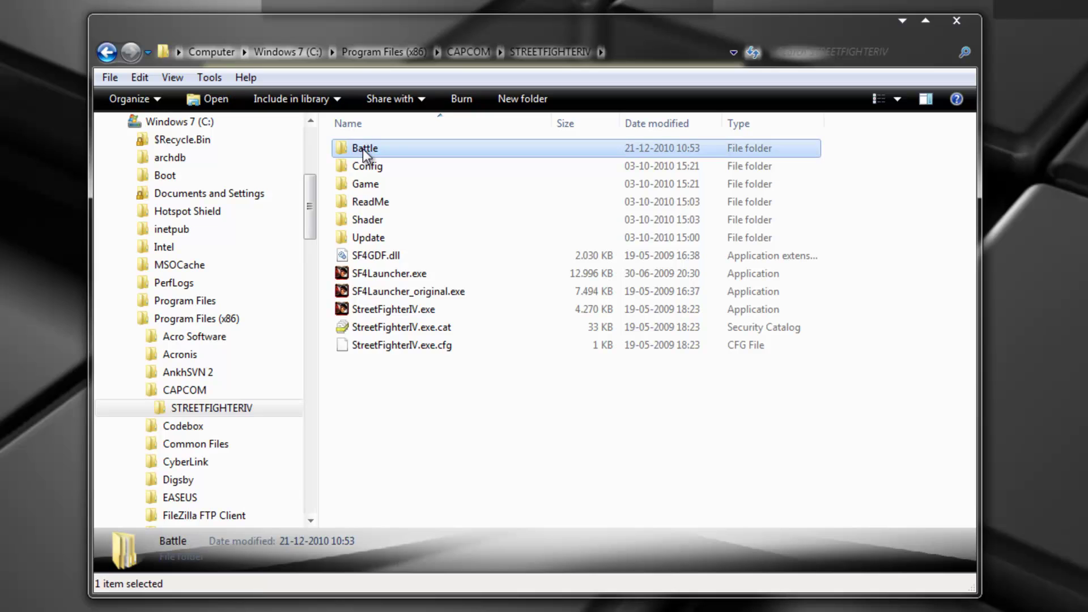
{"action": "double_click", "coordinate": [367, 150]}
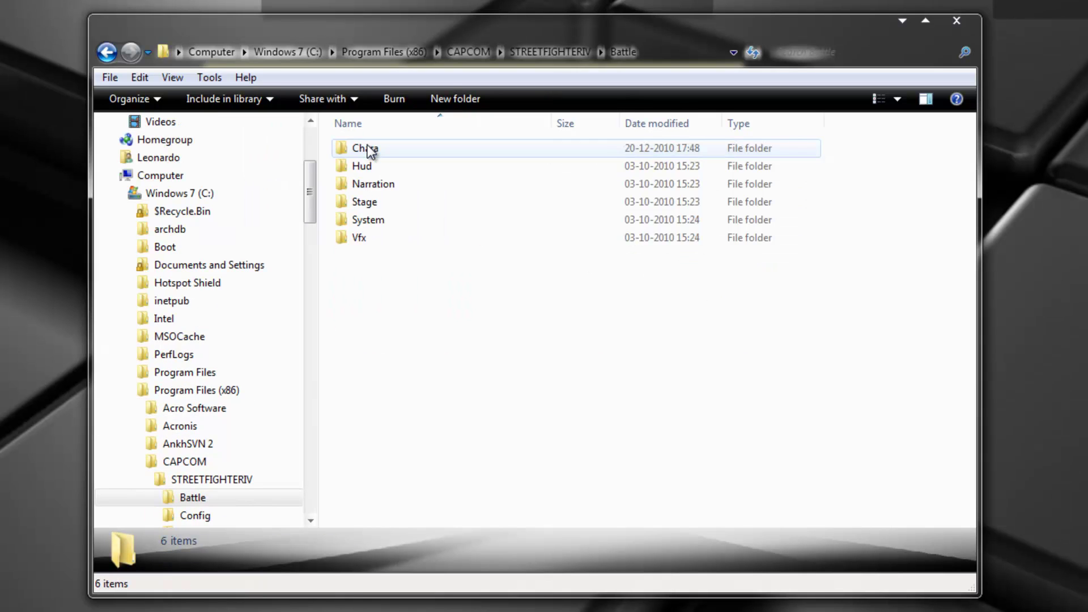
{"action": "left_click", "coordinate": [365, 146]}
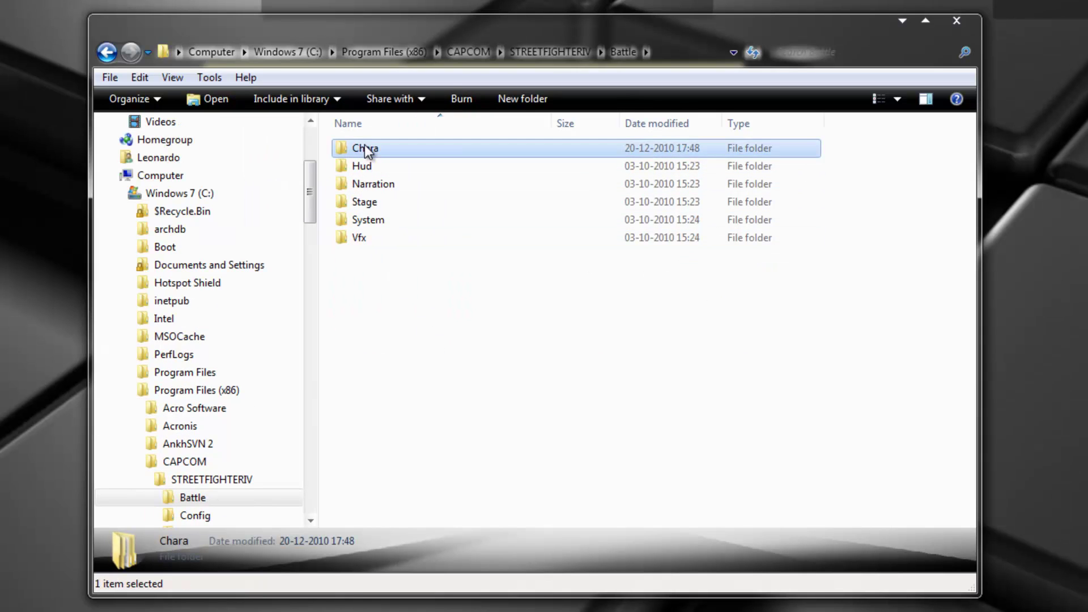
Open the Chara folder and scroll through its character folders, selecting AGL
{"action": "double_click", "coordinate": [366, 148]}
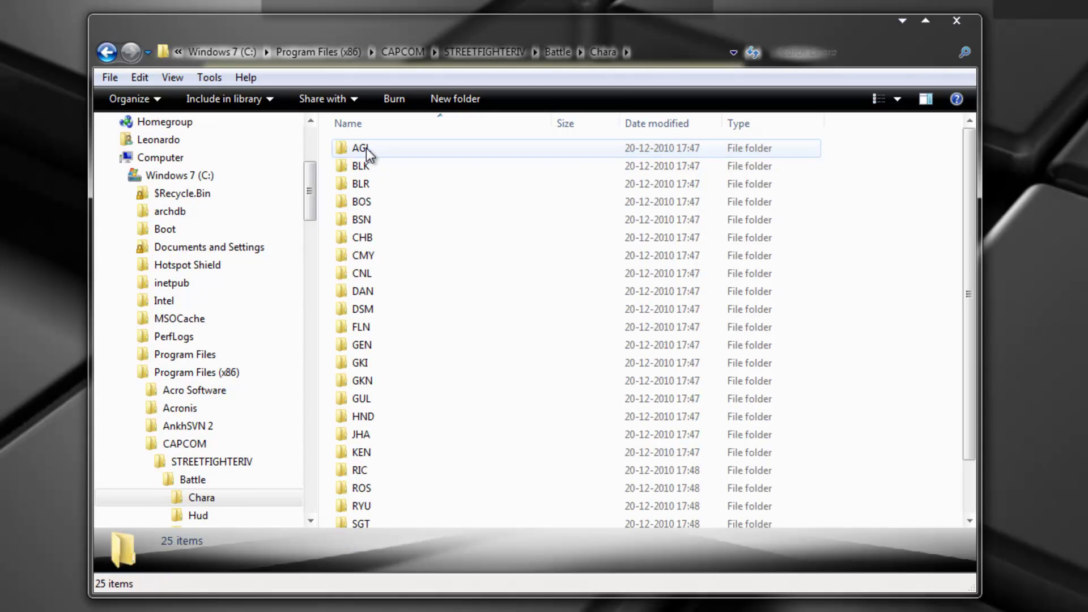
{"action": "scroll", "coordinate": [482, 311], "scroll_direction": "down", "scroll_amount": 1}
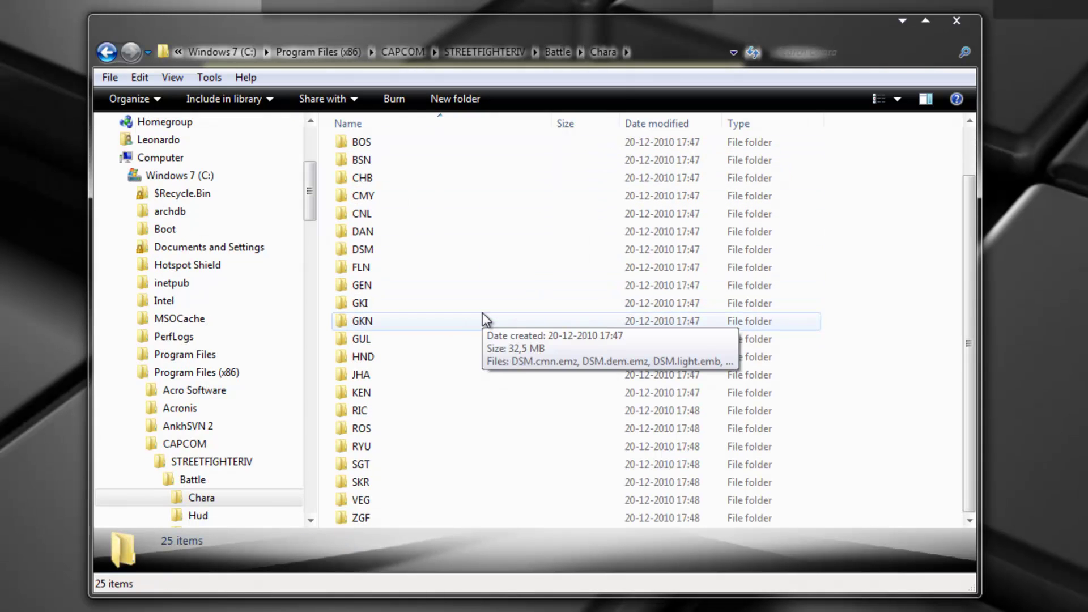
{"action": "scroll", "coordinate": [482, 319], "scroll_direction": "up", "scroll_amount": 1}
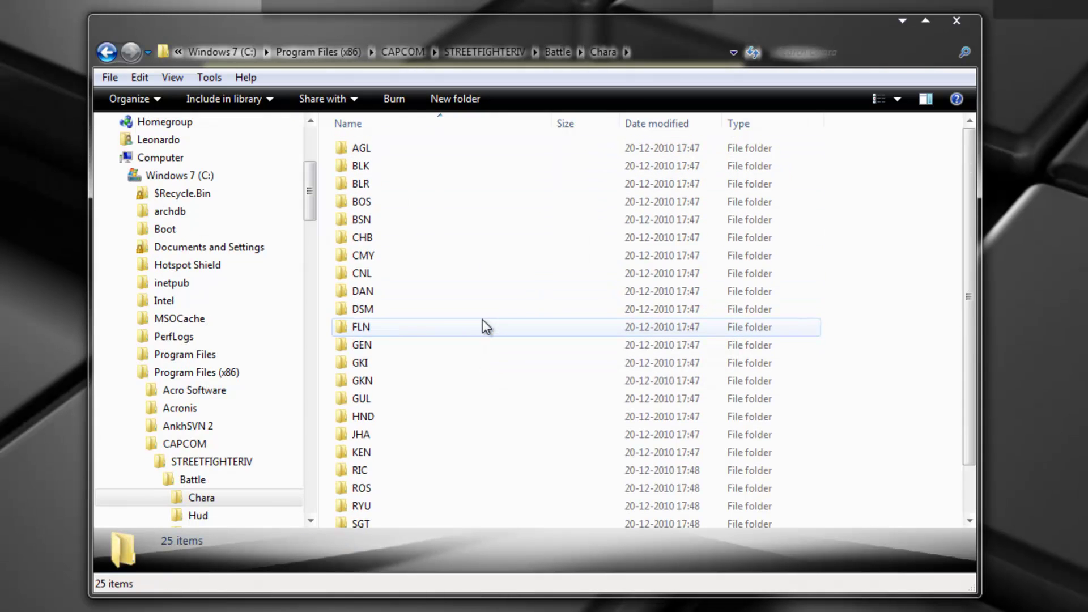
{"action": "left_click", "coordinate": [391, 150]}
Look over the RYU, SGT, ZGF, VEG and HND folders, ending on RYU
{"action": "scroll", "coordinate": [439, 264], "scroll_direction": "down", "scroll_amount": 1}
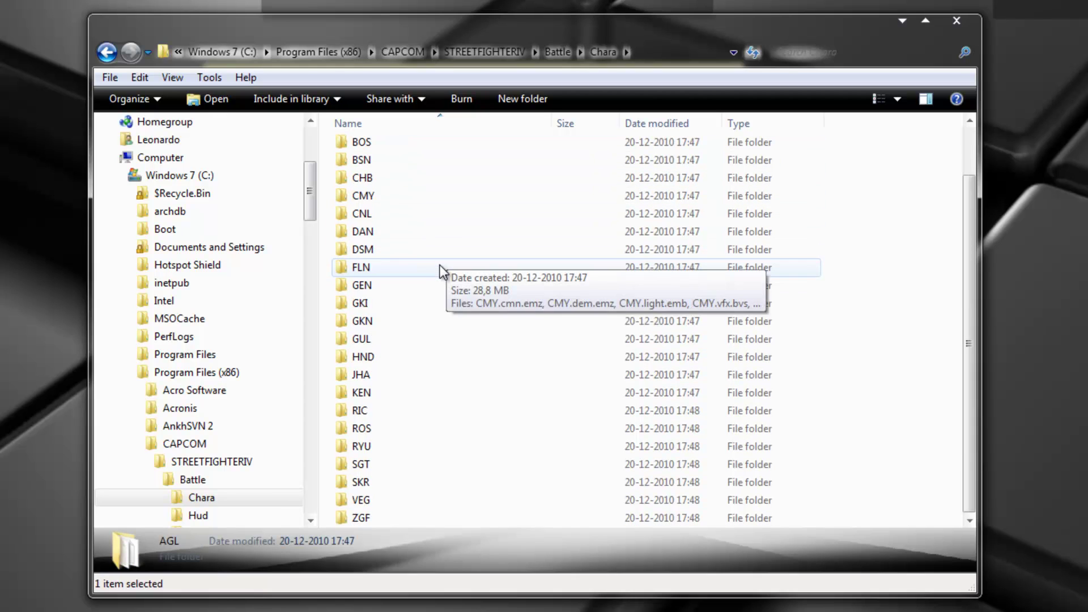
{"action": "left_click", "coordinate": [373, 446]}
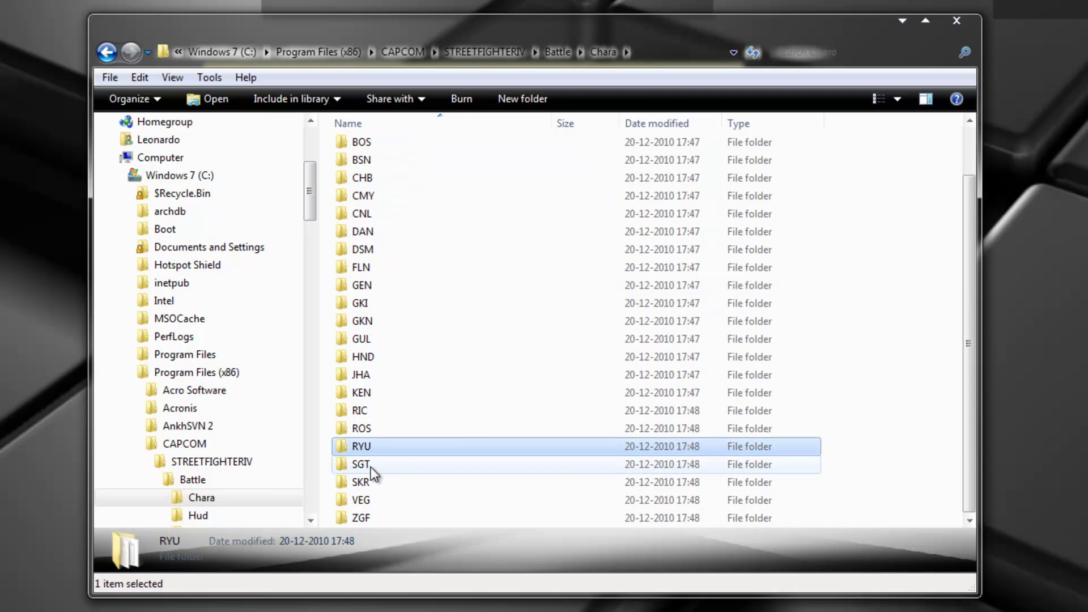
{"action": "left_click", "coordinate": [371, 466]}
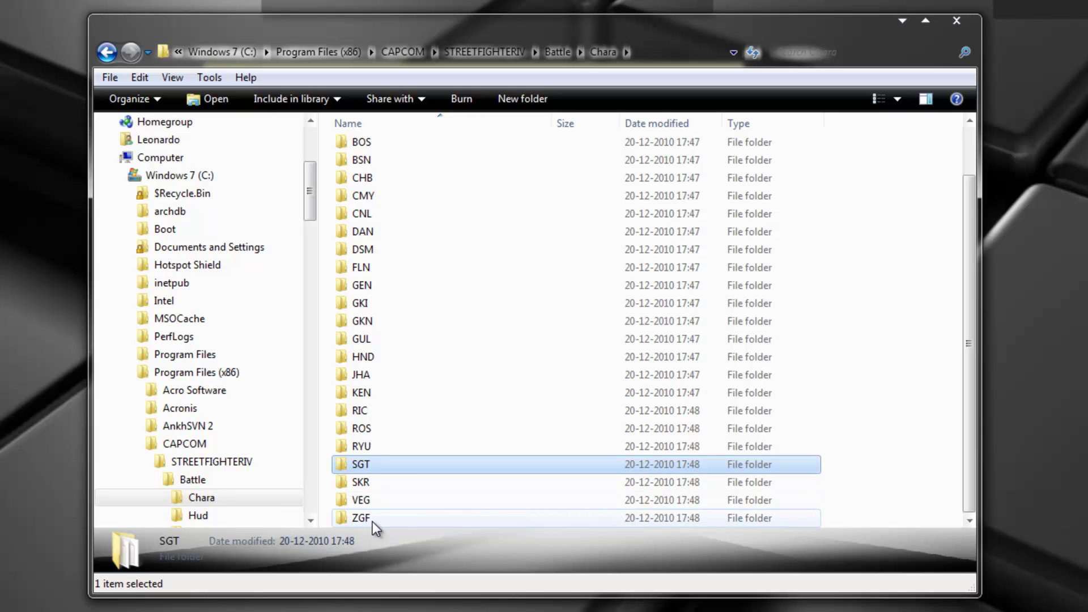
{"action": "left_click", "coordinate": [373, 520]}
{"action": "left_click", "coordinate": [391, 500]}
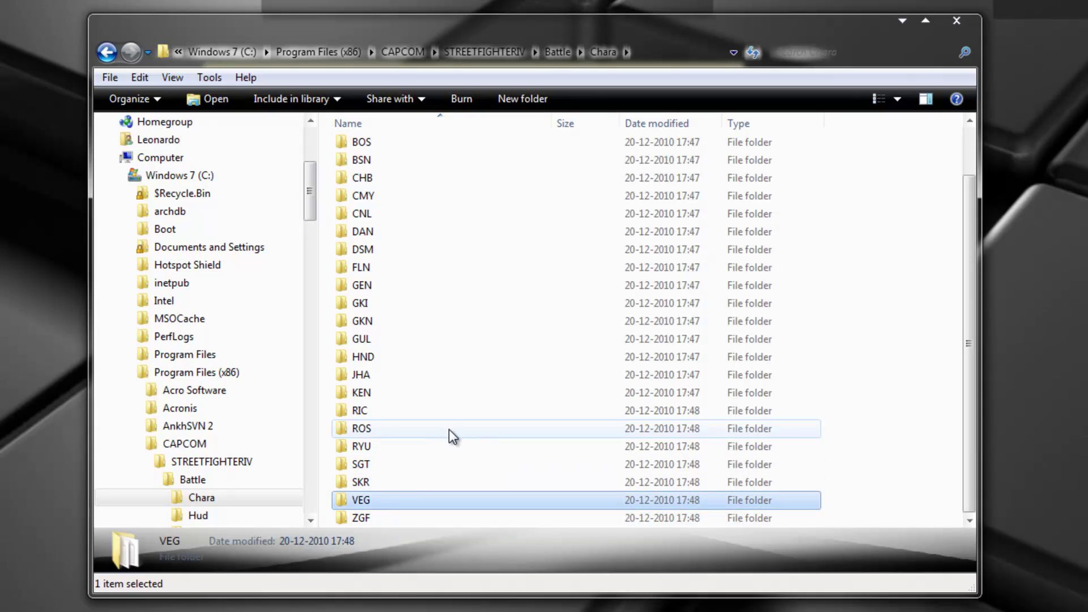
{"action": "left_click", "coordinate": [379, 358]}
{"action": "scroll", "coordinate": [502, 416], "scroll_direction": "up", "scroll_amount": 1}
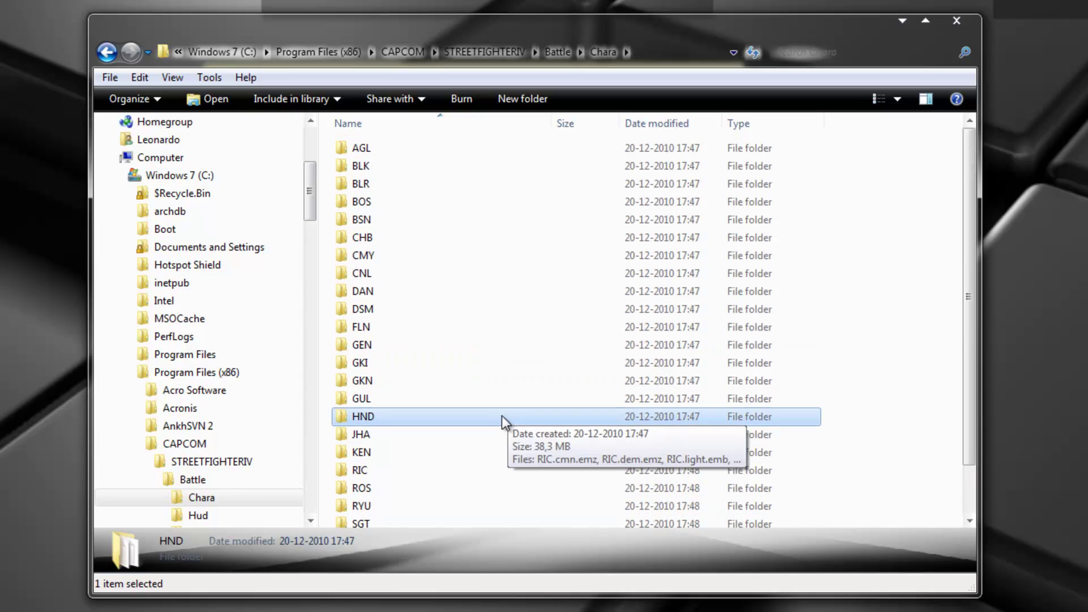
{"action": "scroll", "coordinate": [433, 291], "scroll_direction": "down", "scroll_amount": 1}
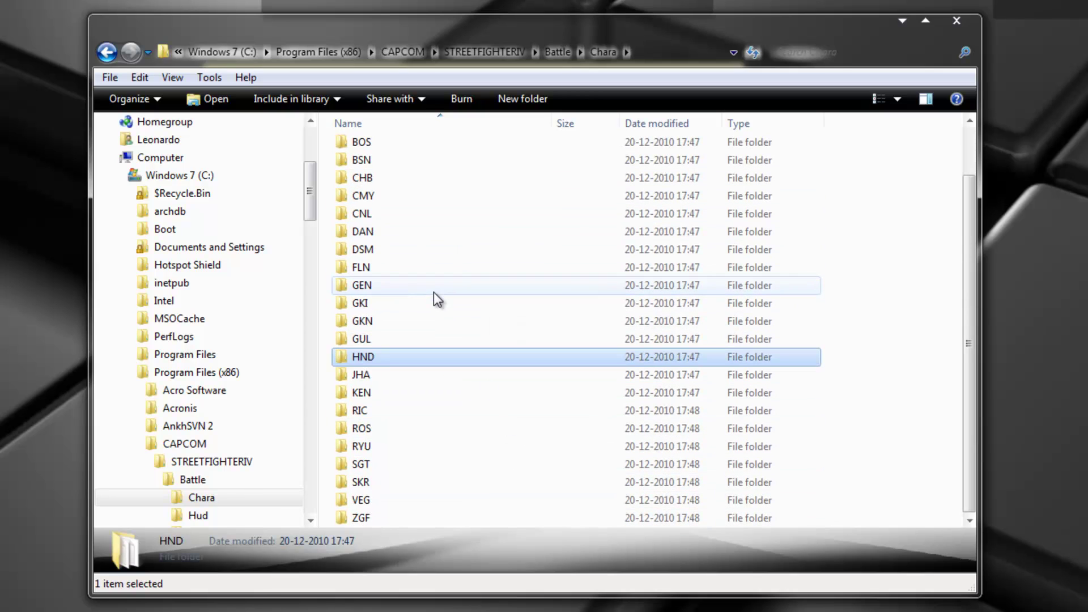
{"action": "left_click", "coordinate": [371, 447]}
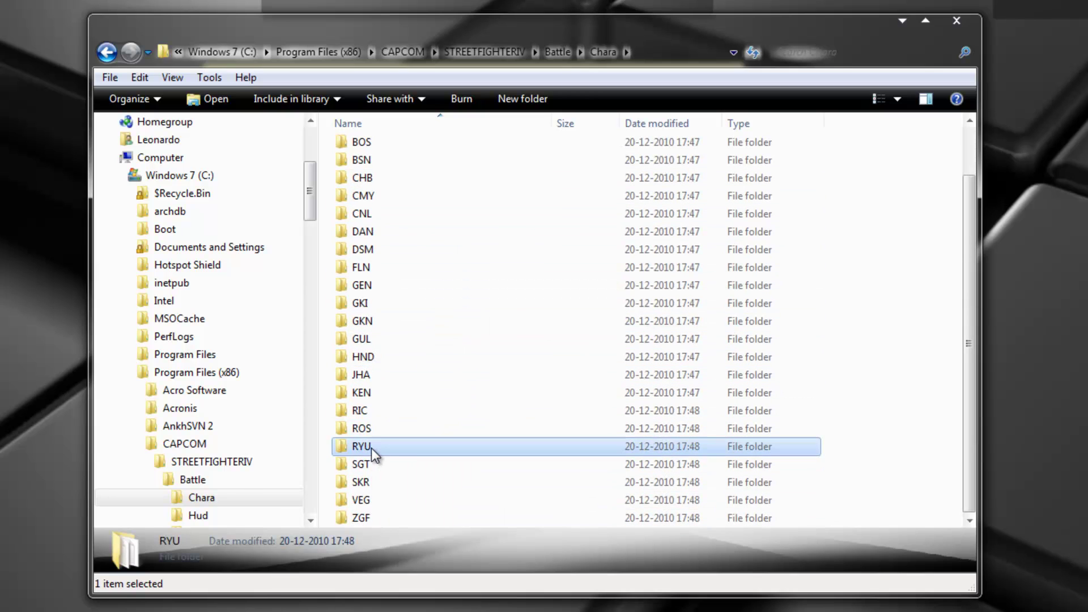
{"action": "double_click", "coordinate": [366, 450]}
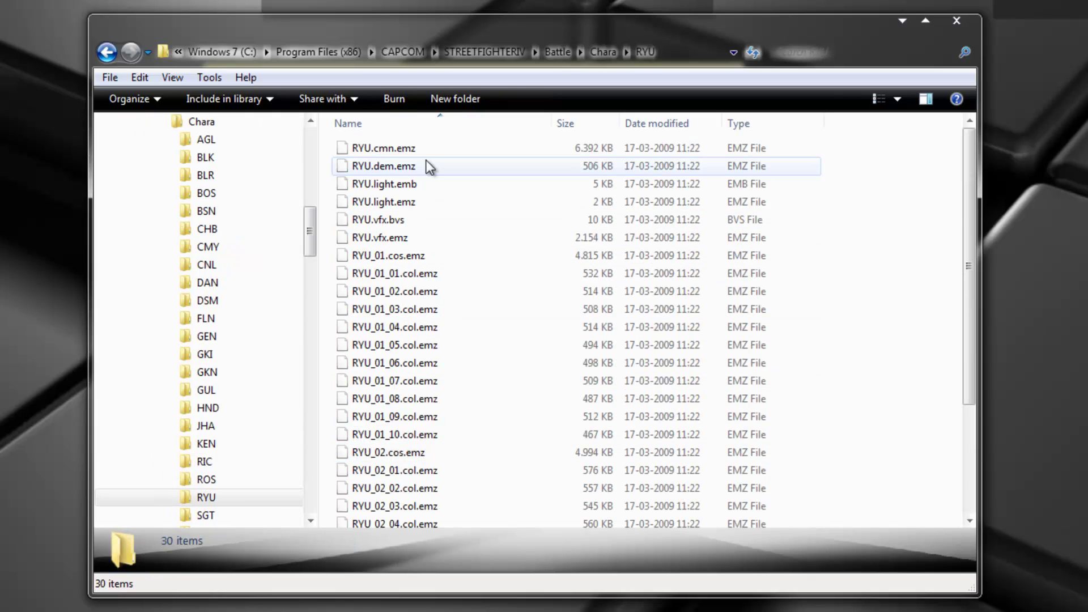
{"action": "scroll", "coordinate": [743, 412], "scroll_direction": "down", "scroll_amount": 3}
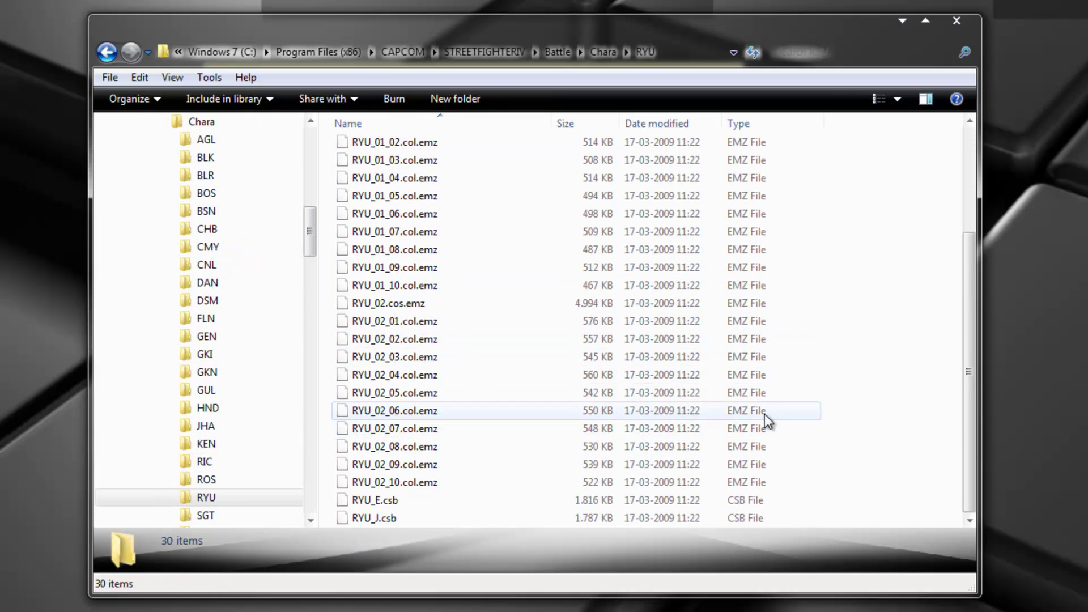
{"action": "scroll", "coordinate": [752, 409], "scroll_direction": "up", "scroll_amount": 3}
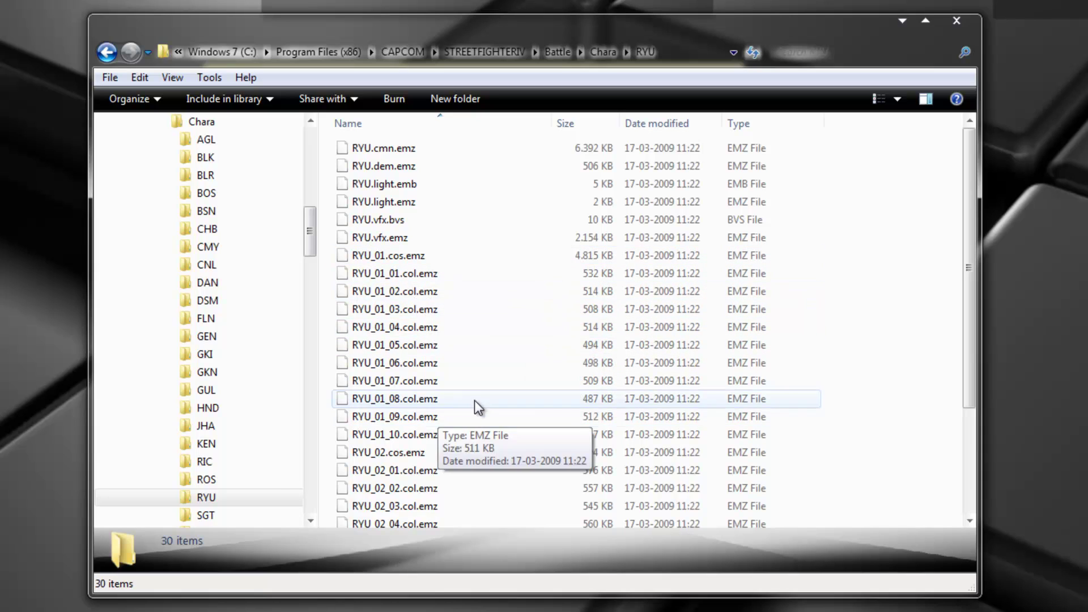
{"action": "left_click", "coordinate": [406, 261]}
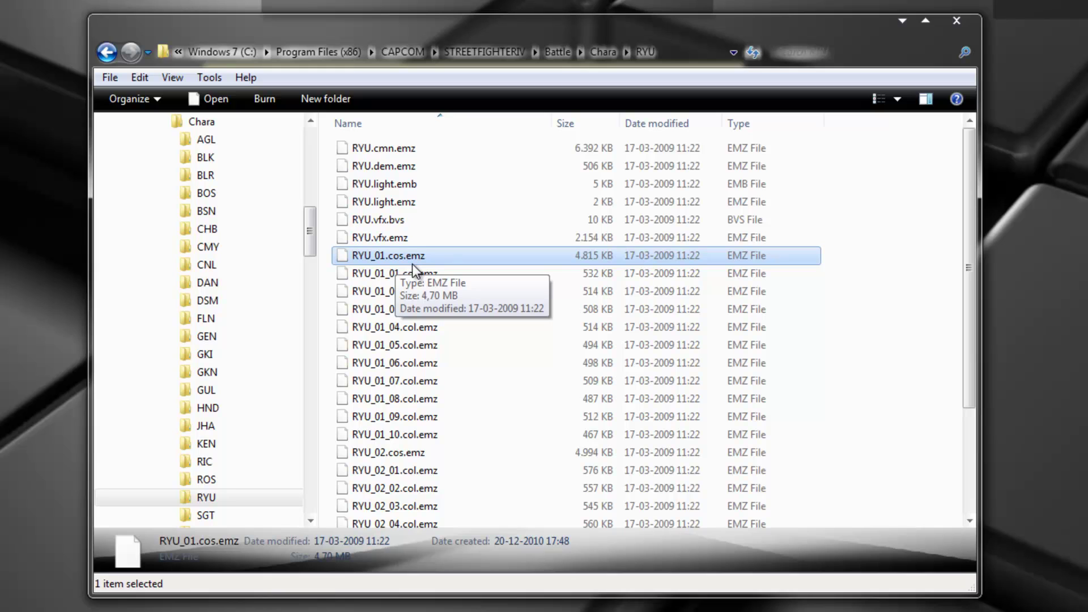
{"action": "scroll", "coordinate": [577, 363], "scroll_direction": "down", "scroll_amount": 3}
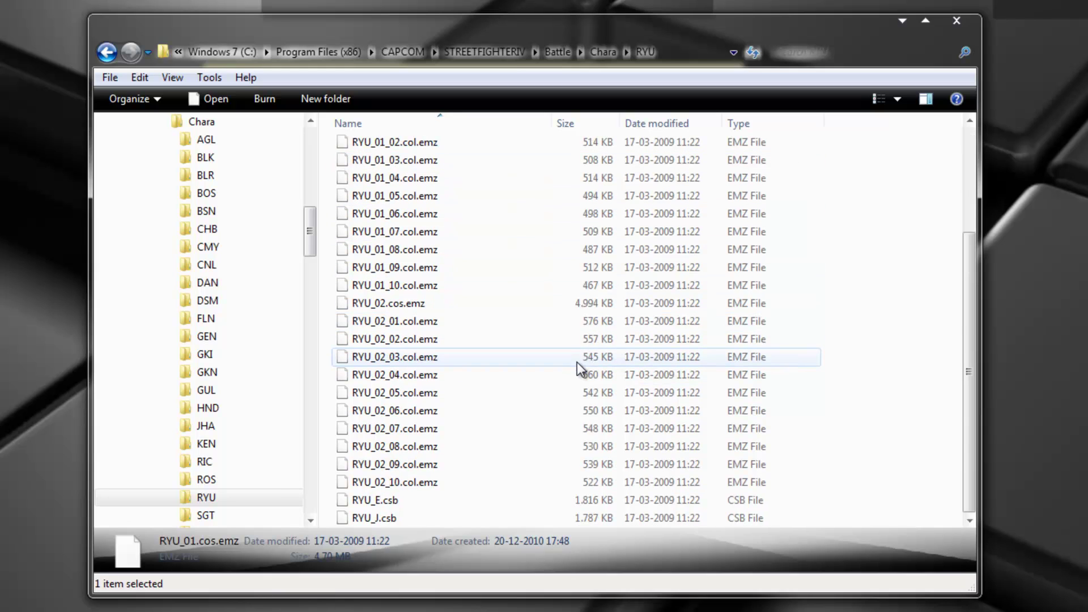
{"action": "scroll", "coordinate": [577, 362], "scroll_direction": "up", "scroll_amount": 3}
{"action": "scroll", "coordinate": [410, 206], "scroll_direction": "up", "scroll_amount": 1}
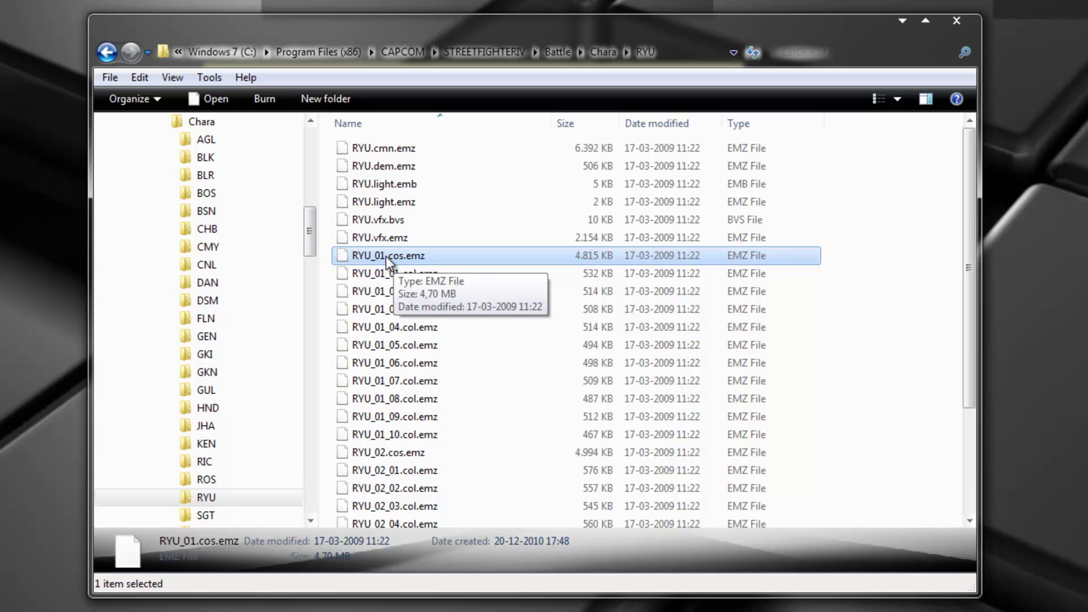
{"action": "scroll", "coordinate": [471, 362], "scroll_direction": "down", "scroll_amount": 3}
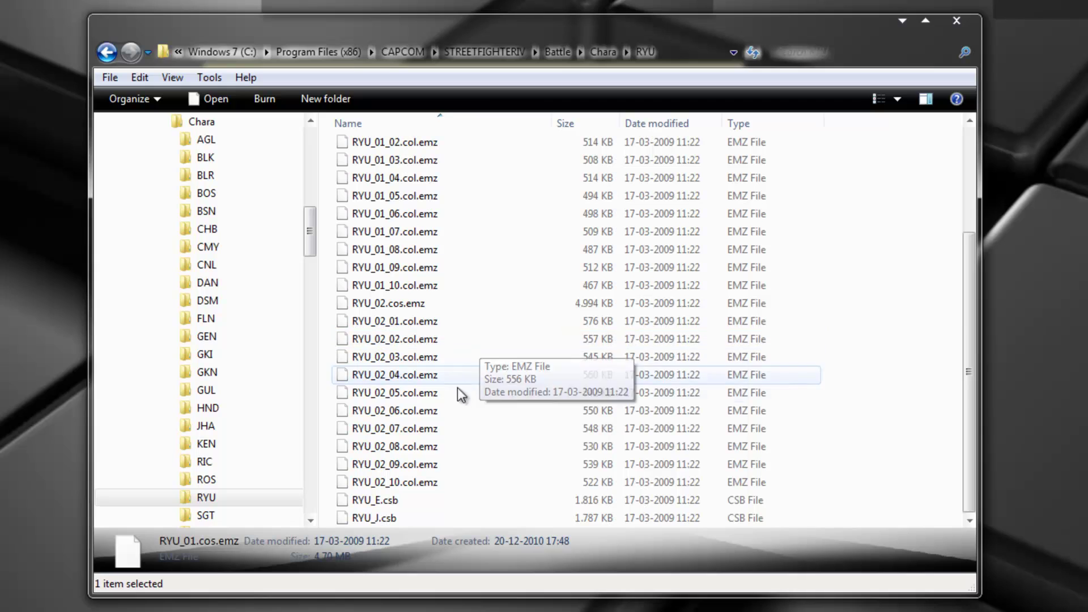
{"action": "left_click", "coordinate": [382, 306]}
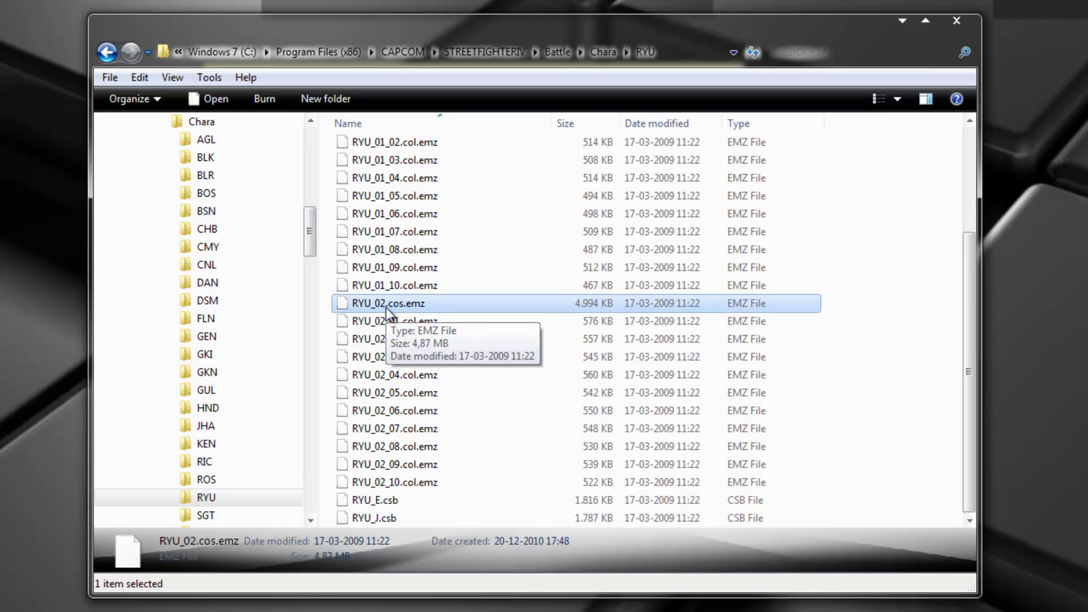
{"action": "scroll", "coordinate": [584, 425], "scroll_direction": "up", "scroll_amount": 3}
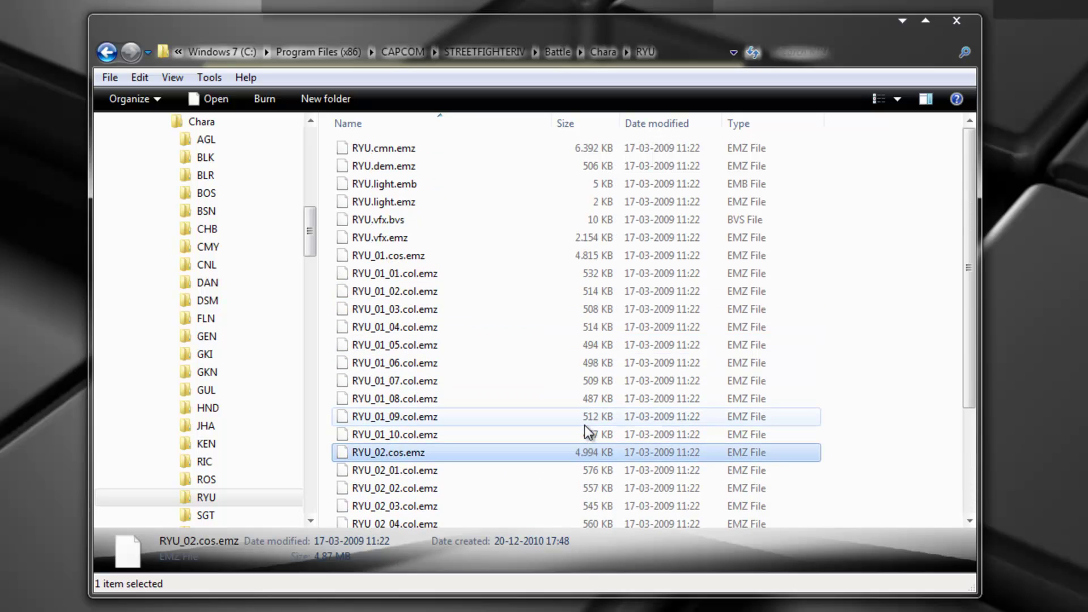
{"action": "left_click", "coordinate": [403, 274]}
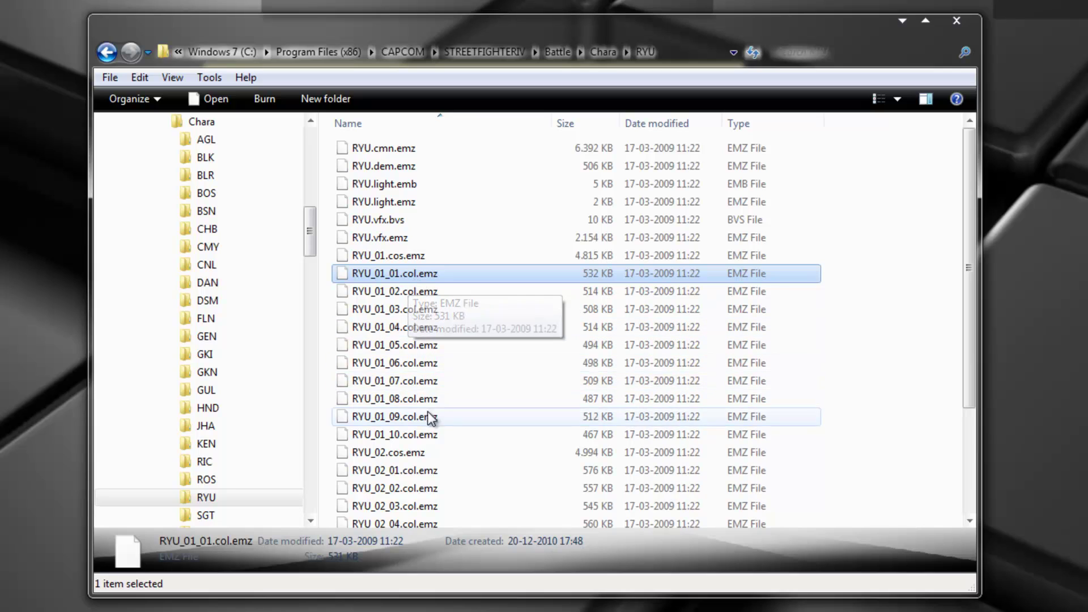
{"action": "left_click", "coordinate": [428, 433]}
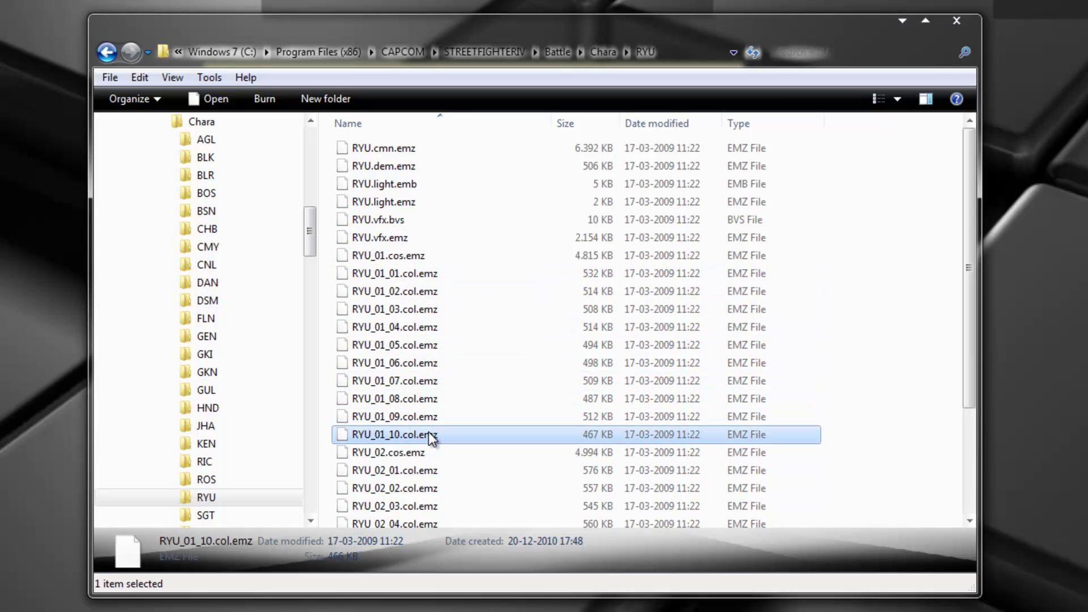
{"action": "left_click", "coordinate": [405, 273]}
{"action": "left_click", "coordinate": [392, 256]}
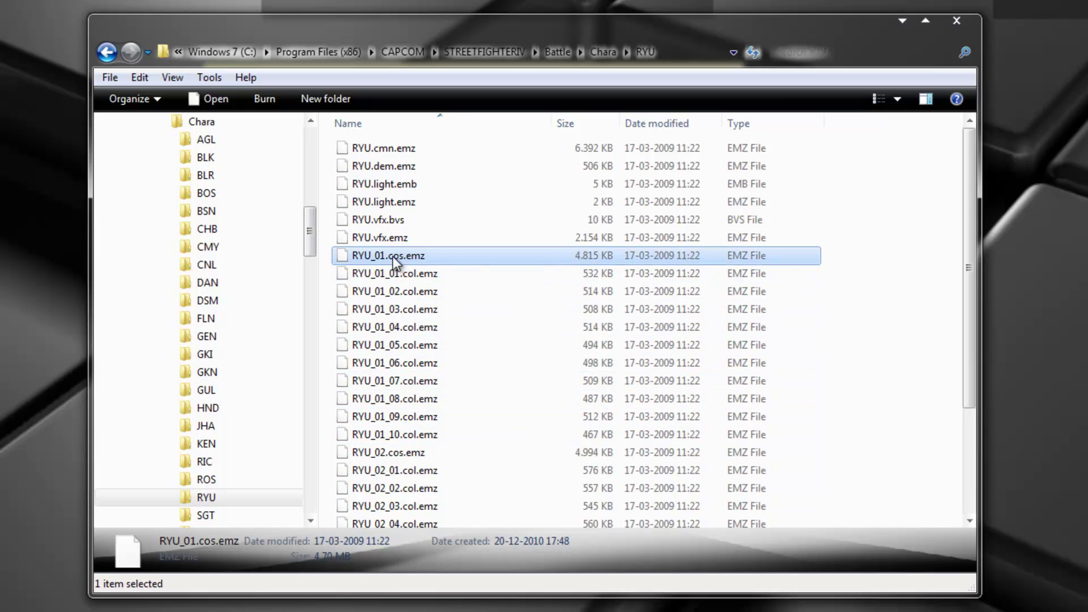
{"action": "left_click", "coordinate": [395, 274]}
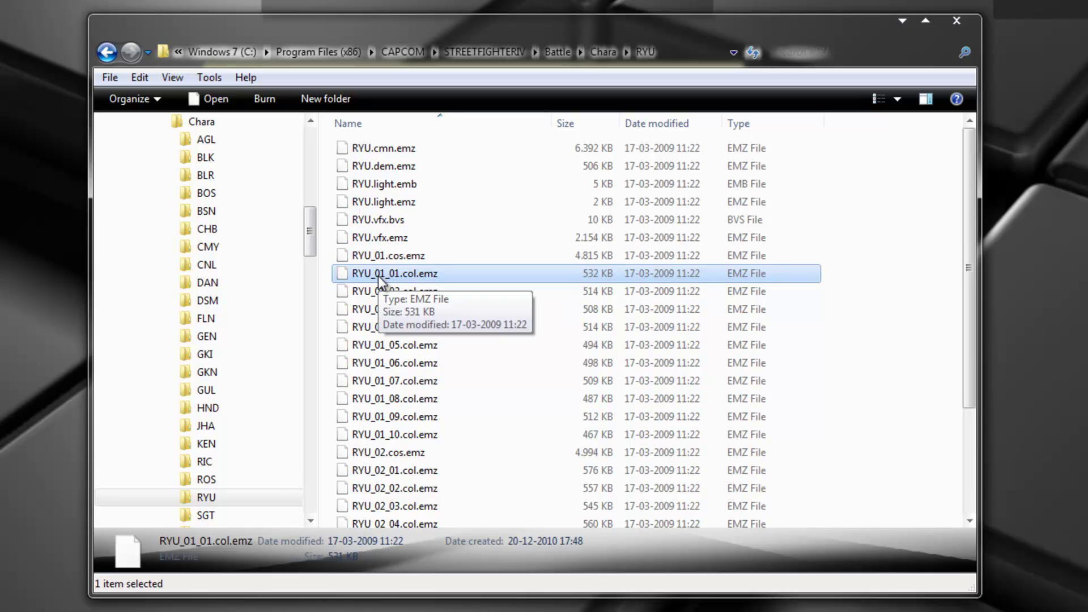
{"action": "scroll", "coordinate": [476, 326], "scroll_direction": "down", "scroll_amount": 3}
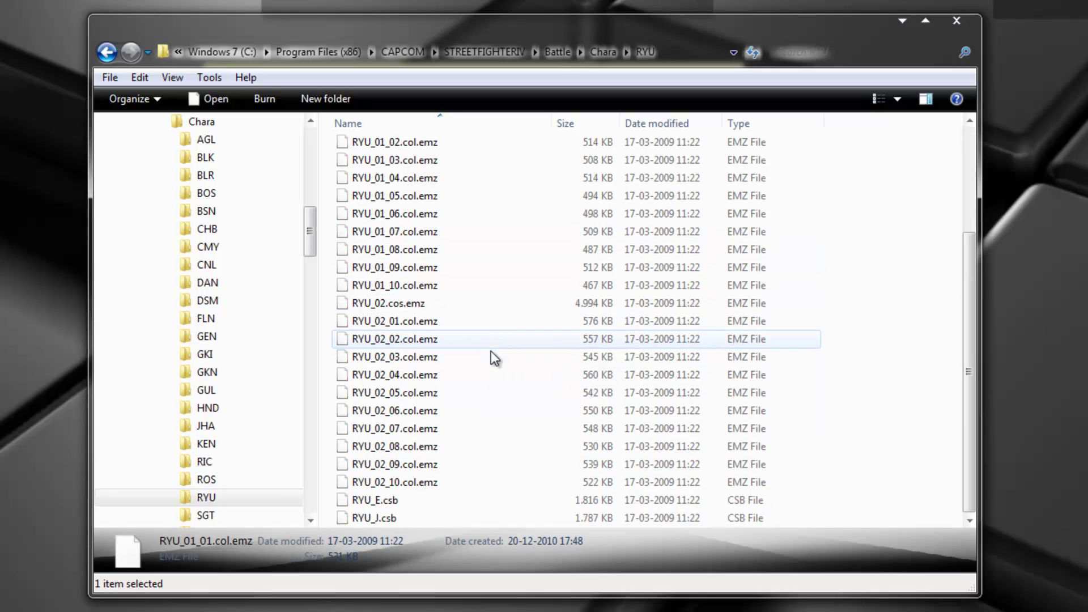
{"action": "left_click", "coordinate": [433, 327]}
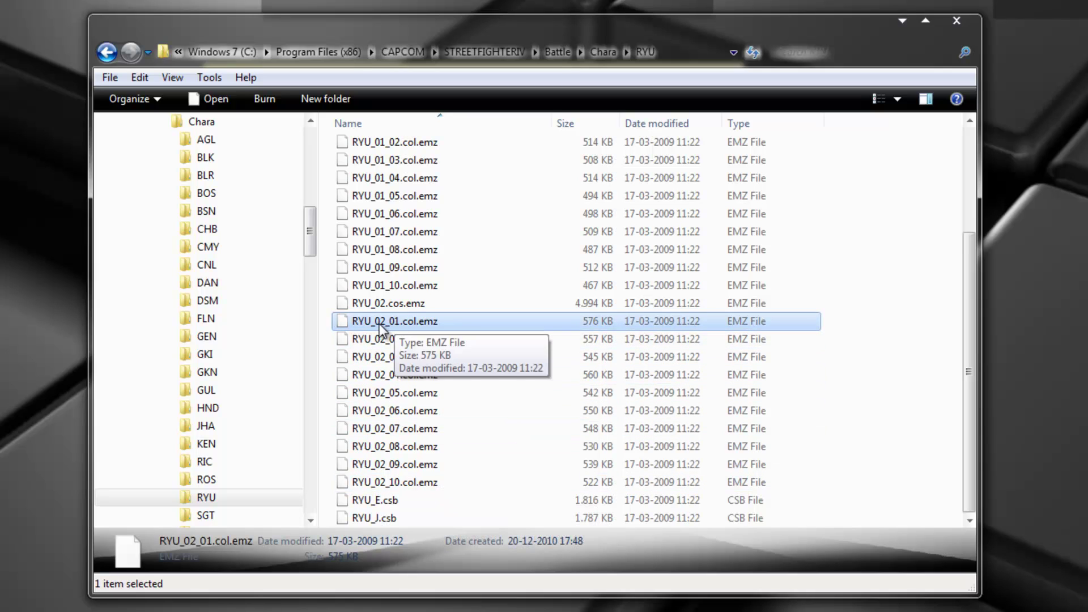
{"action": "left_click", "coordinate": [418, 482]}
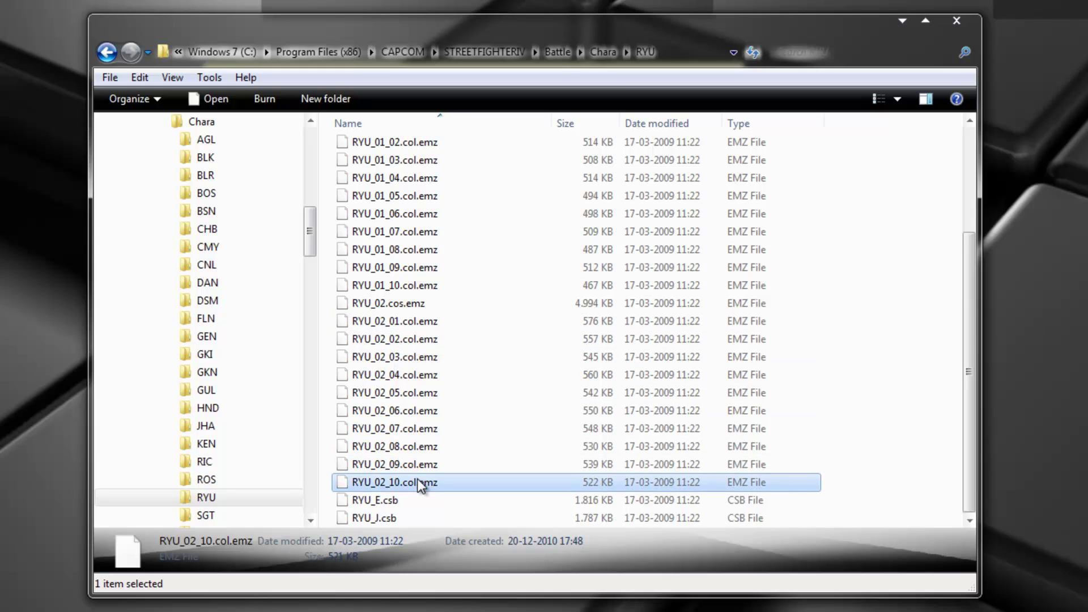
{"action": "left_click", "coordinate": [397, 321]}
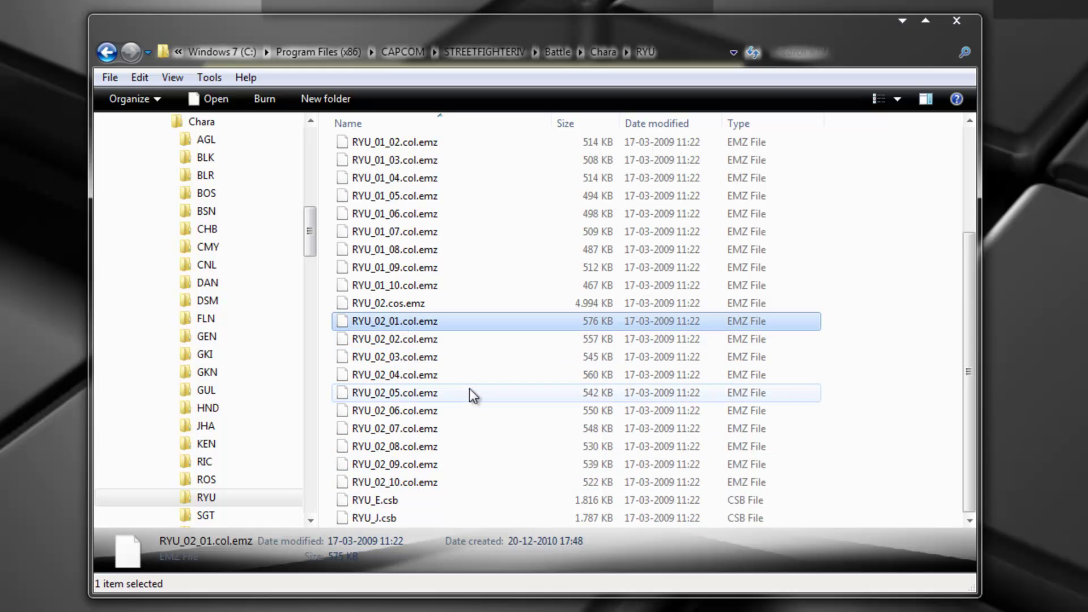
{"action": "left_click", "coordinate": [400, 505]}
{"action": "left_click", "coordinate": [402, 517]}
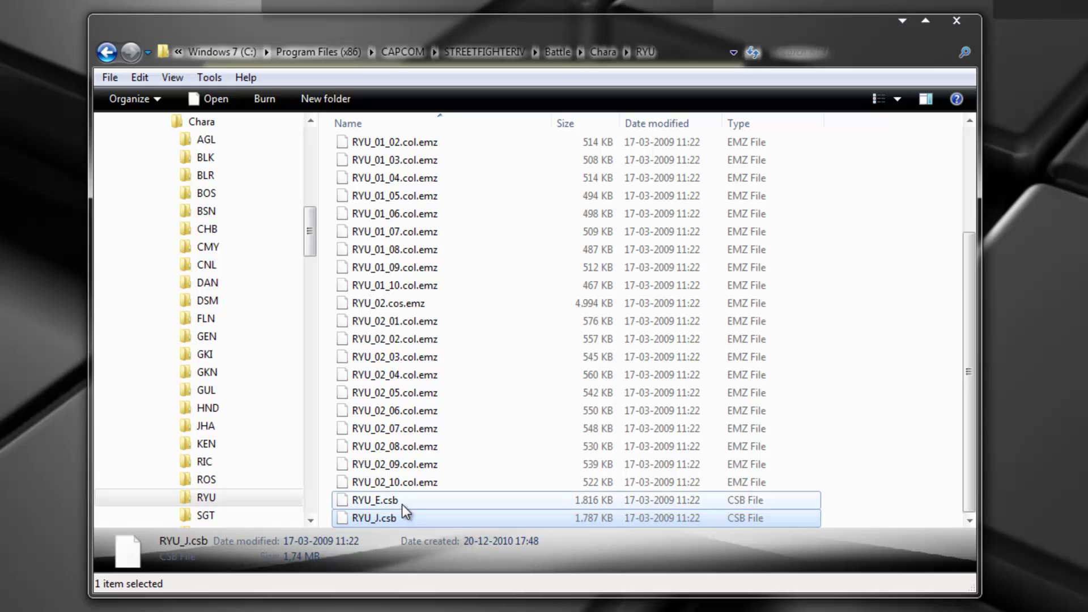
{"action": "left_click", "coordinate": [402, 504]}
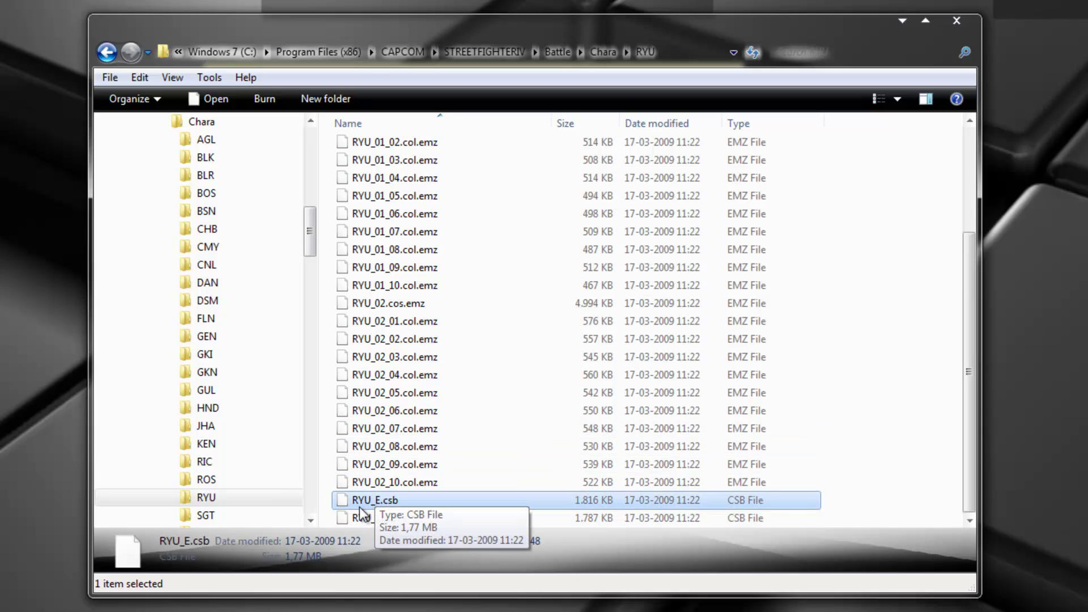
{"action": "left_click", "coordinate": [408, 517]}
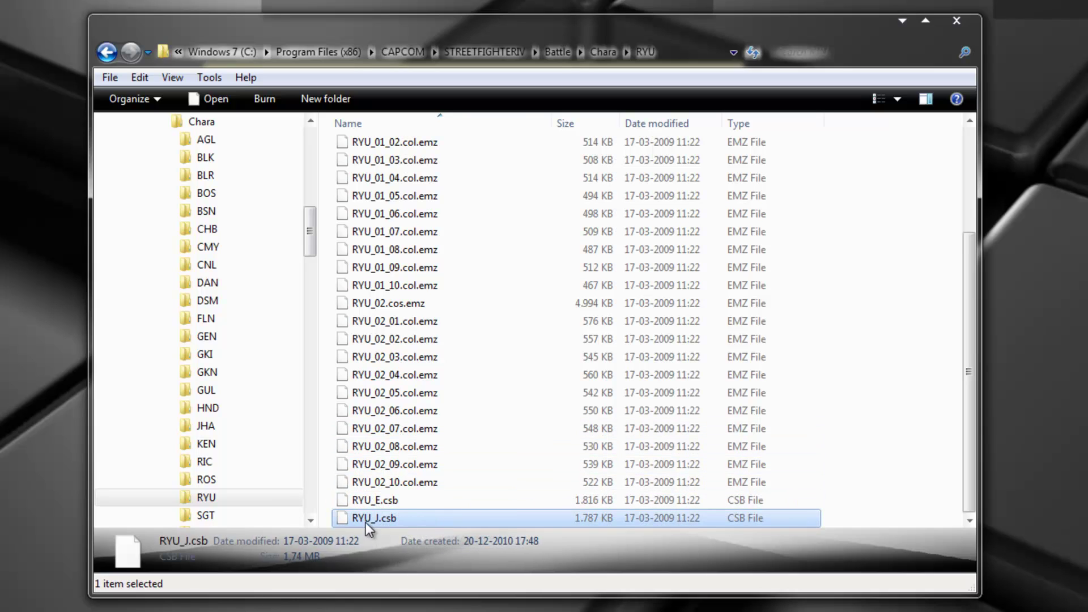
{"action": "left_click", "coordinate": [413, 498]}
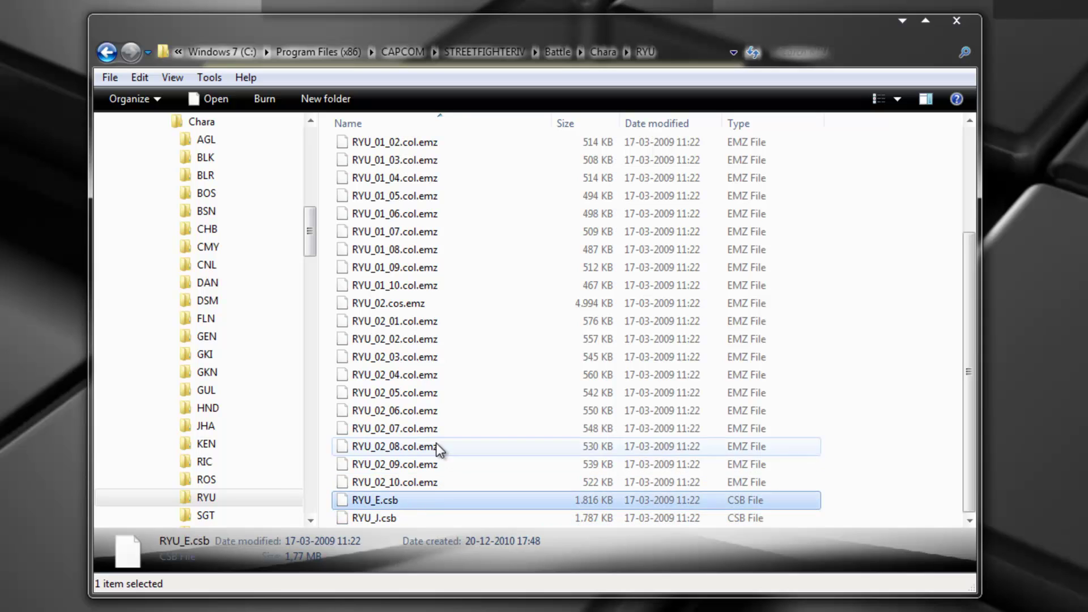
{"action": "left_click", "coordinate": [386, 521]}
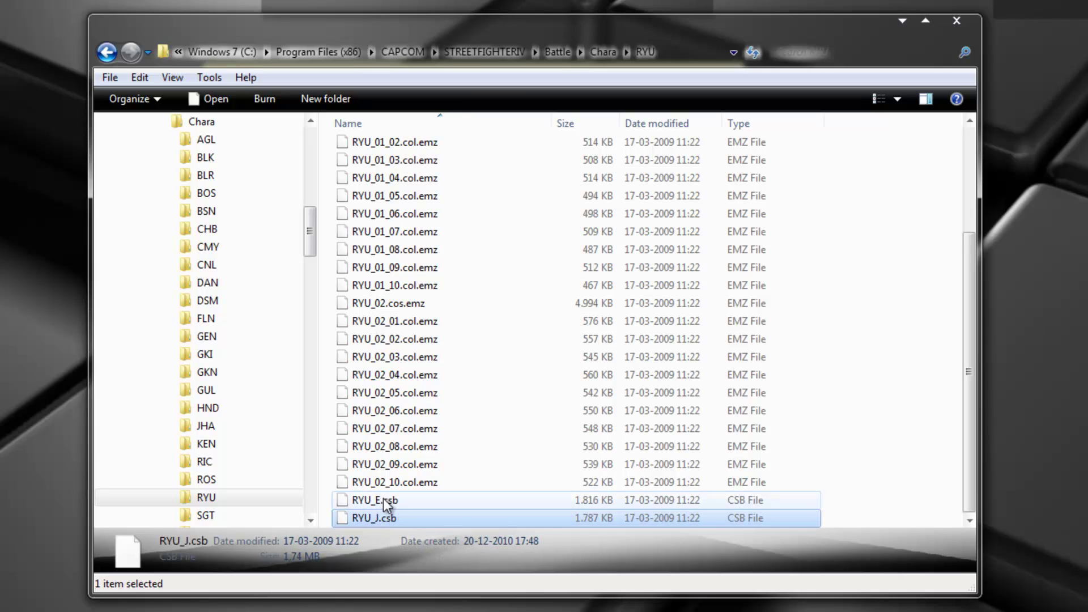
{"action": "left_click", "coordinate": [396, 499]}
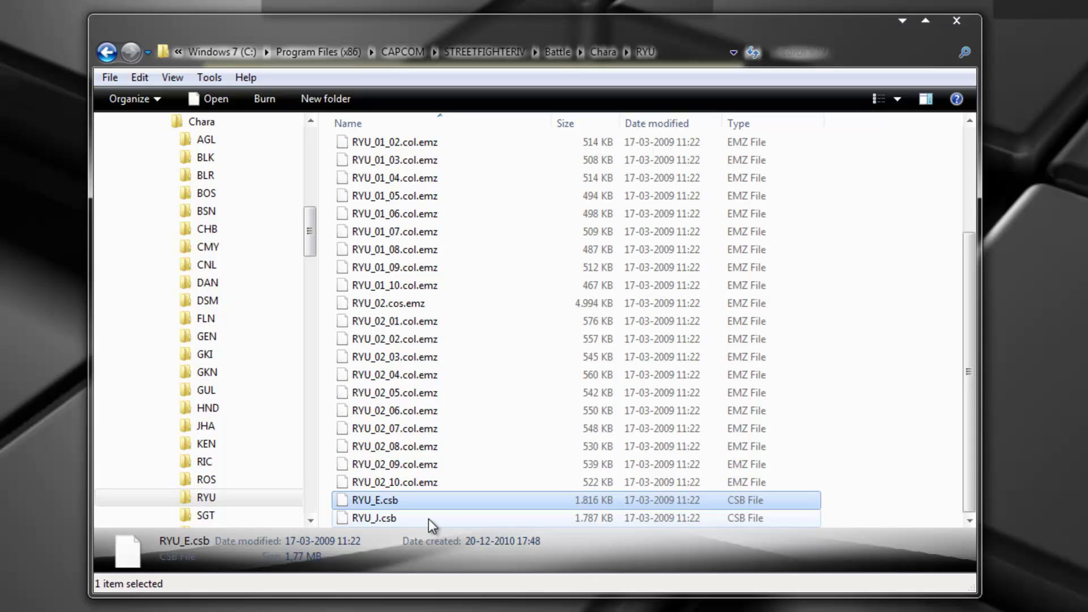
{"action": "left_click", "coordinate": [428, 518]}
{"action": "left_click", "coordinate": [427, 505]}
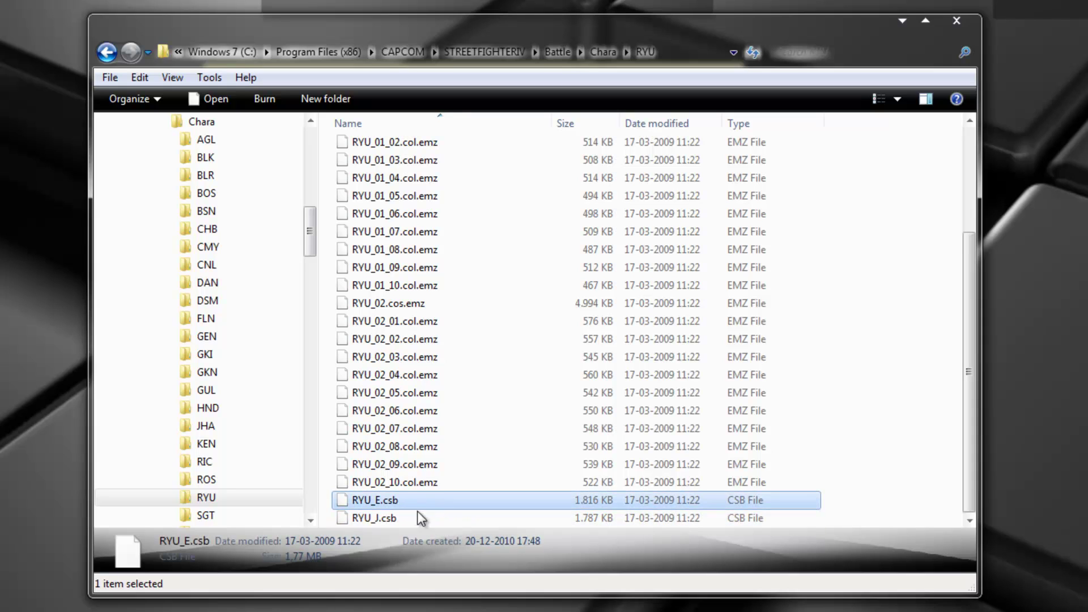
{"action": "scroll", "coordinate": [453, 512], "scroll_direction": "up", "scroll_amount": 3}
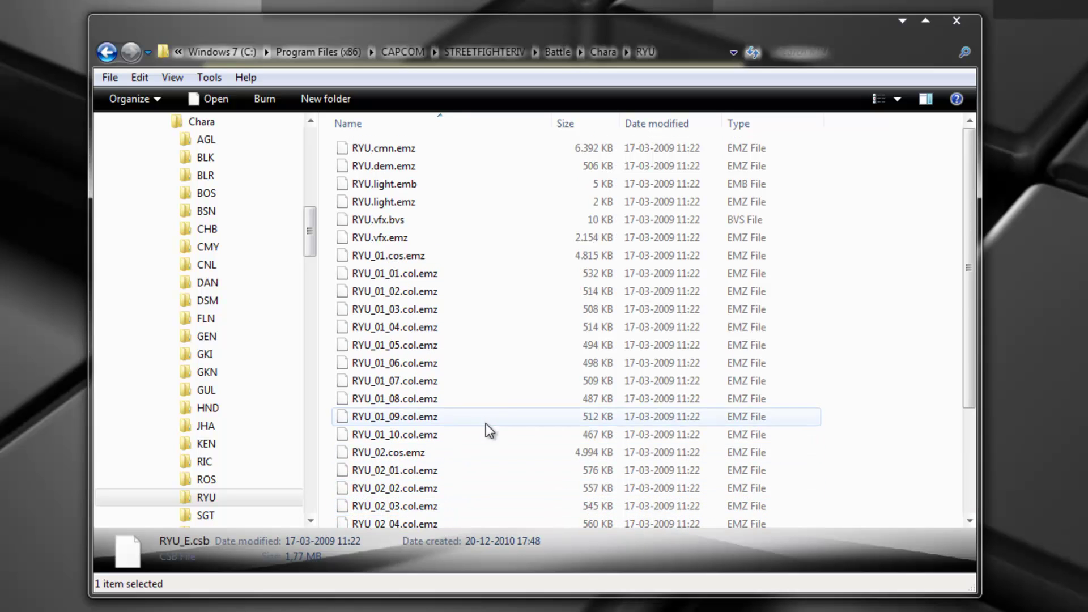
{"action": "left_click", "coordinate": [403, 219]}
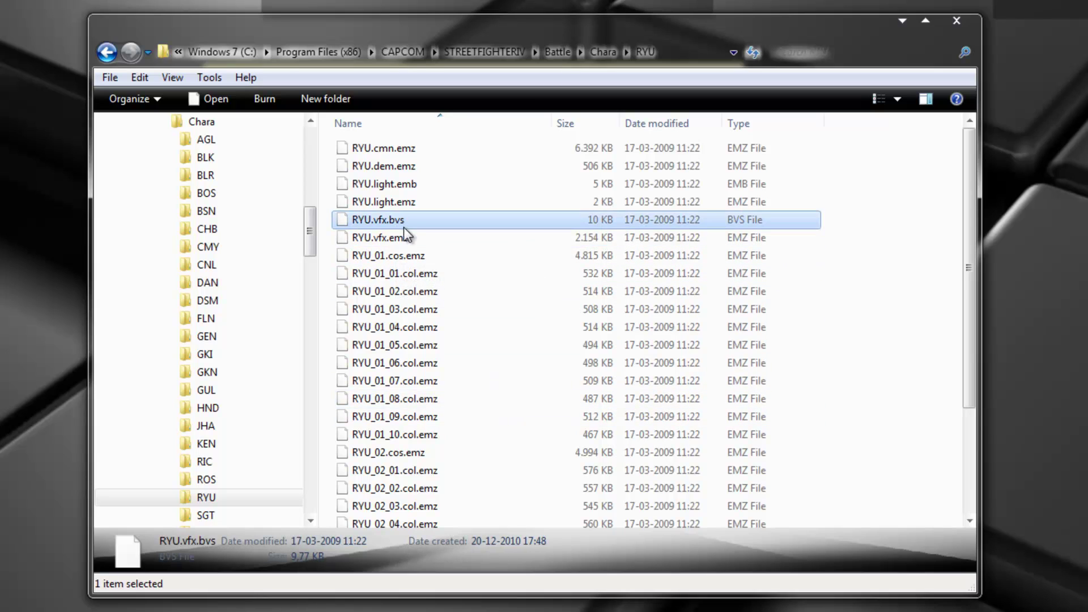
{"action": "left_click", "coordinate": [403, 234]}
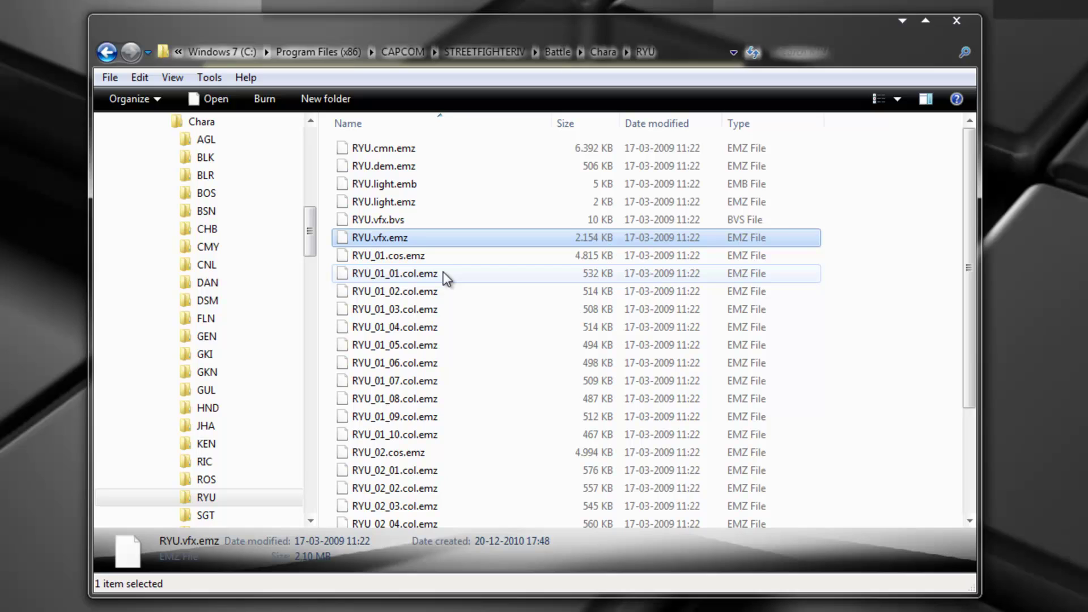
{"action": "left_click", "coordinate": [393, 226]}
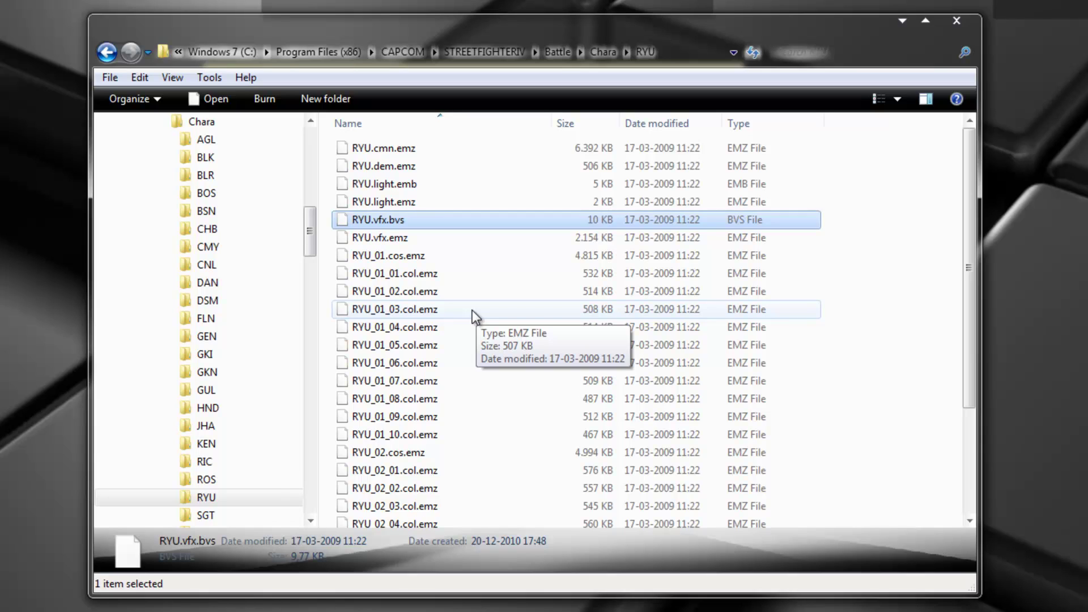
{"action": "left_click", "coordinate": [400, 236]}
{"action": "key", "text": "Up"}
{"action": "left_click", "coordinate": [406, 237]}
{"action": "left_click", "coordinate": [406, 219]}
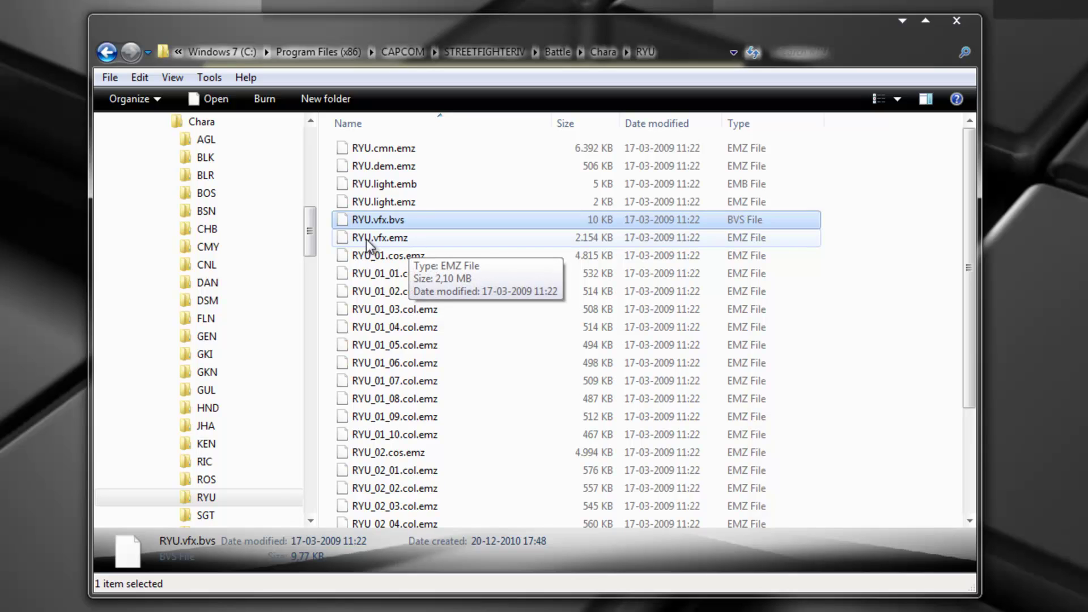
{"action": "left_click_drag", "start_coordinate": [308, 239], "coordinate": [308, 234]}
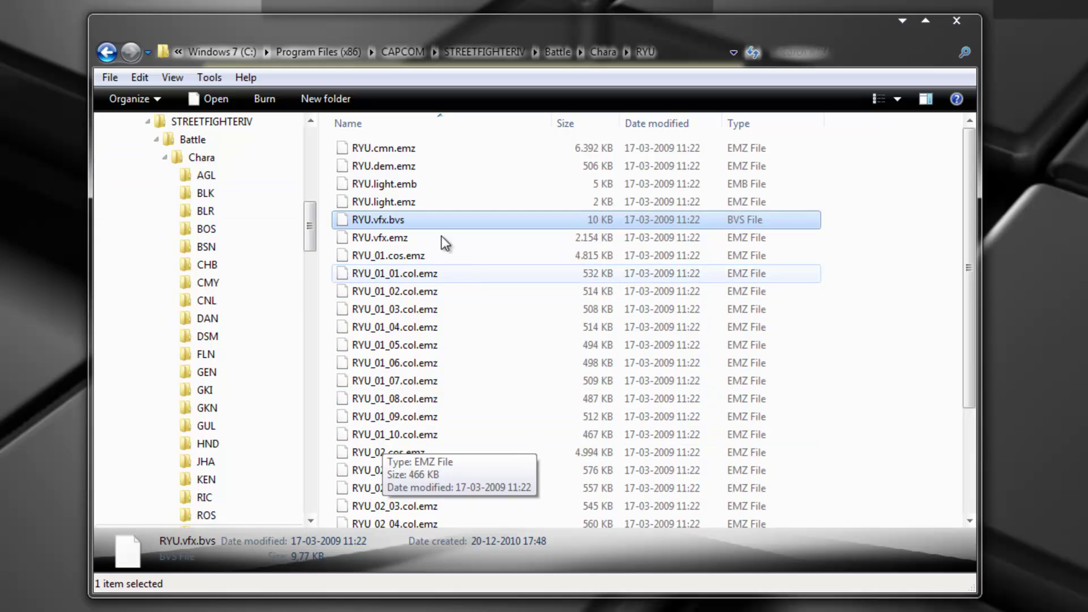
Go to the Battle folder and copy the Chara folder
{"action": "left_click", "coordinate": [169, 160]}
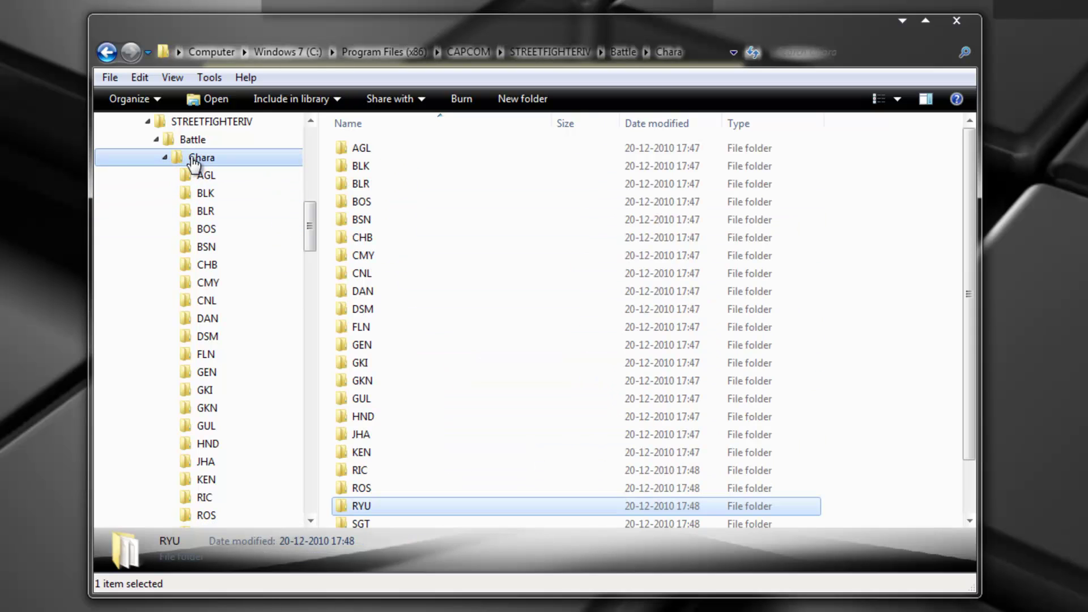
{"action": "left_click", "coordinate": [166, 159]}
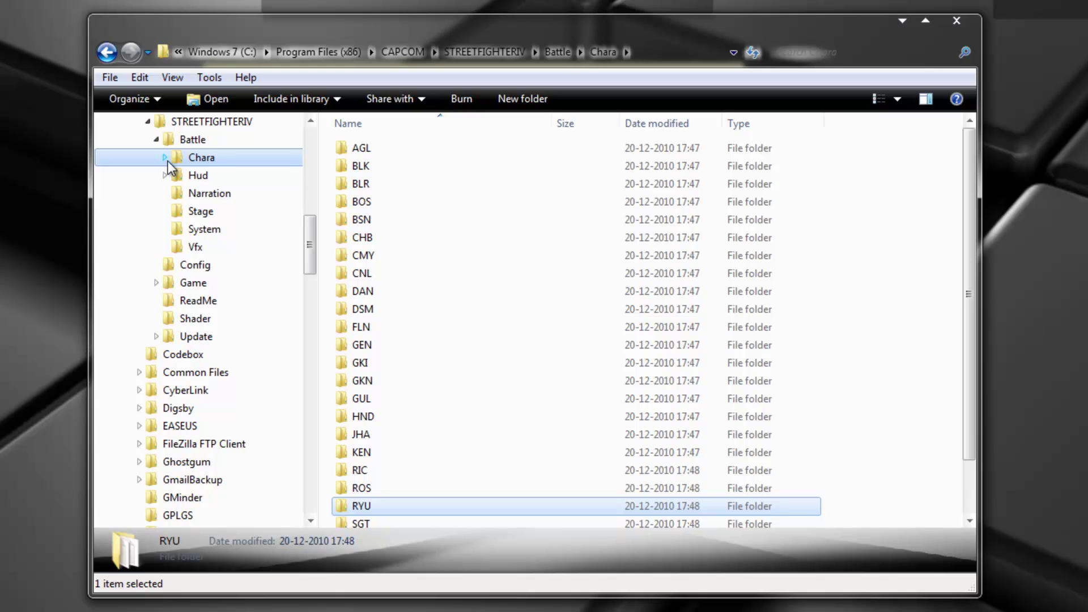
{"action": "left_click", "coordinate": [195, 142]}
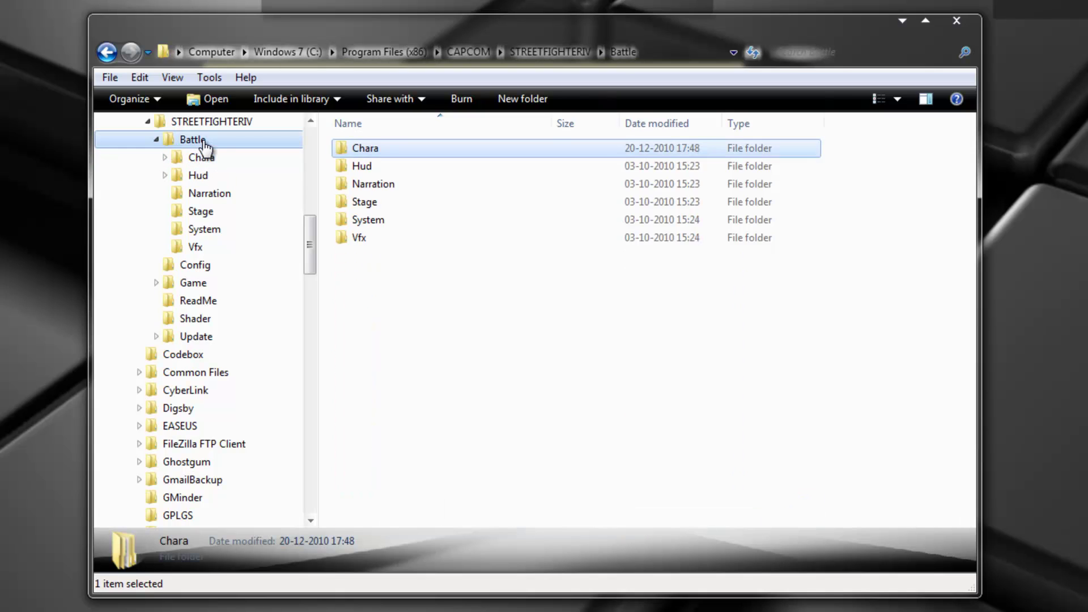
{"action": "right_click", "coordinate": [357, 150]}
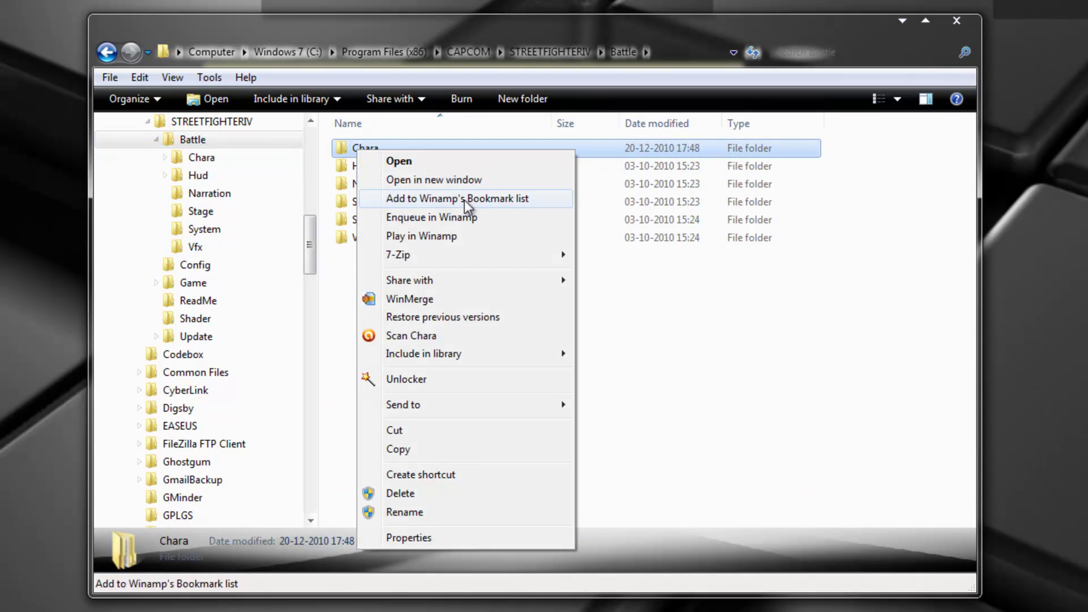
{"action": "left_click", "coordinate": [439, 453]}
Paste the Chara copy into Battle, triggering the administrator permission prompt
{"action": "left_click", "coordinate": [396, 287]}
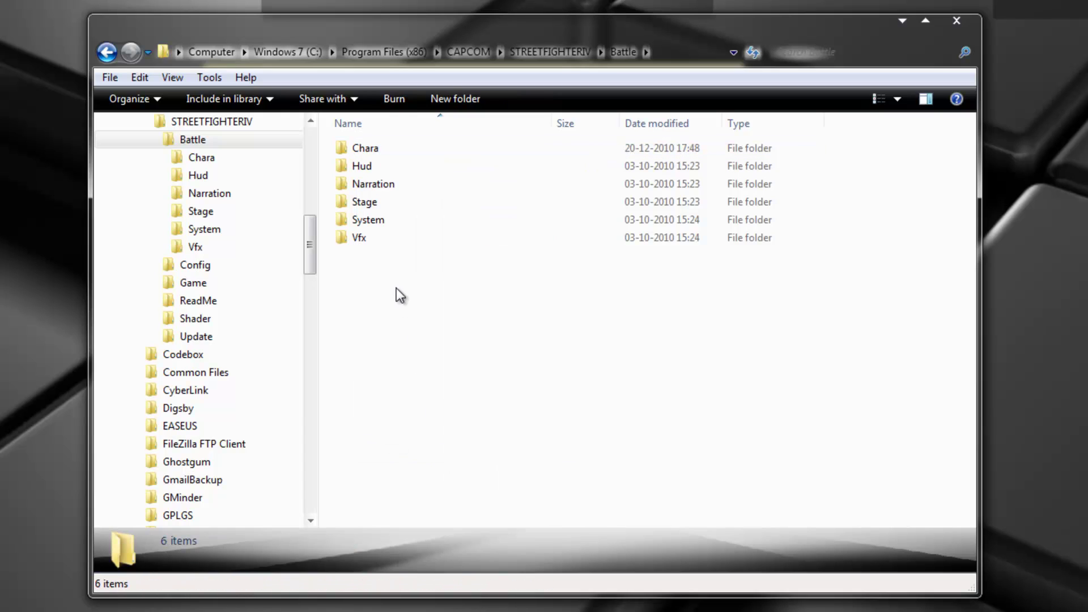
{"action": "right_click", "coordinate": [396, 288]}
{"action": "left_click", "coordinate": [479, 411]}
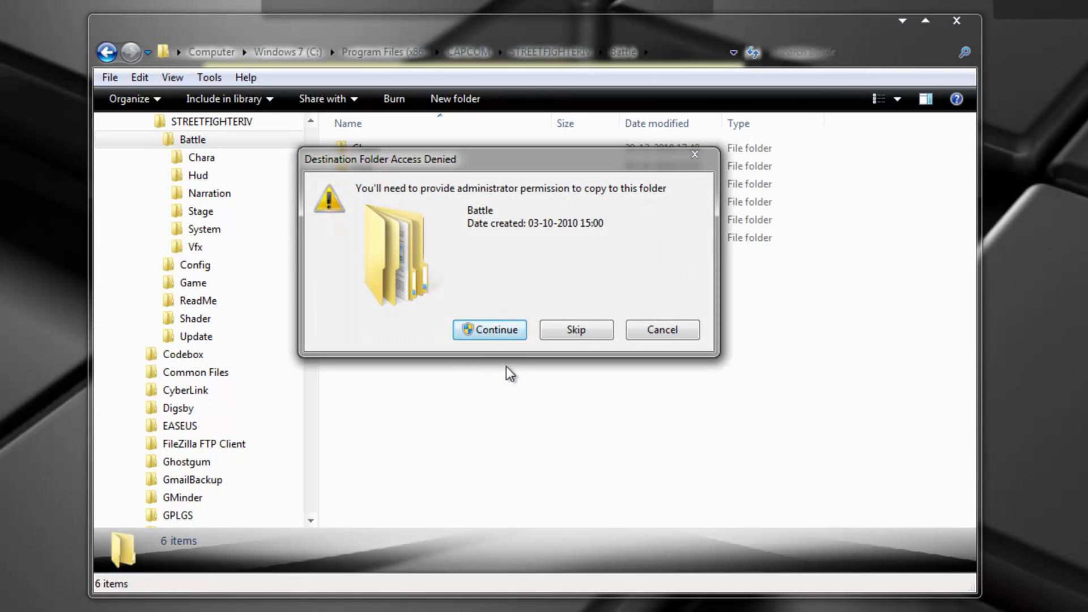
Grant administrator permission and watch the 769-item Chara copy with full progress details
{"action": "left_click", "coordinate": [498, 335]}
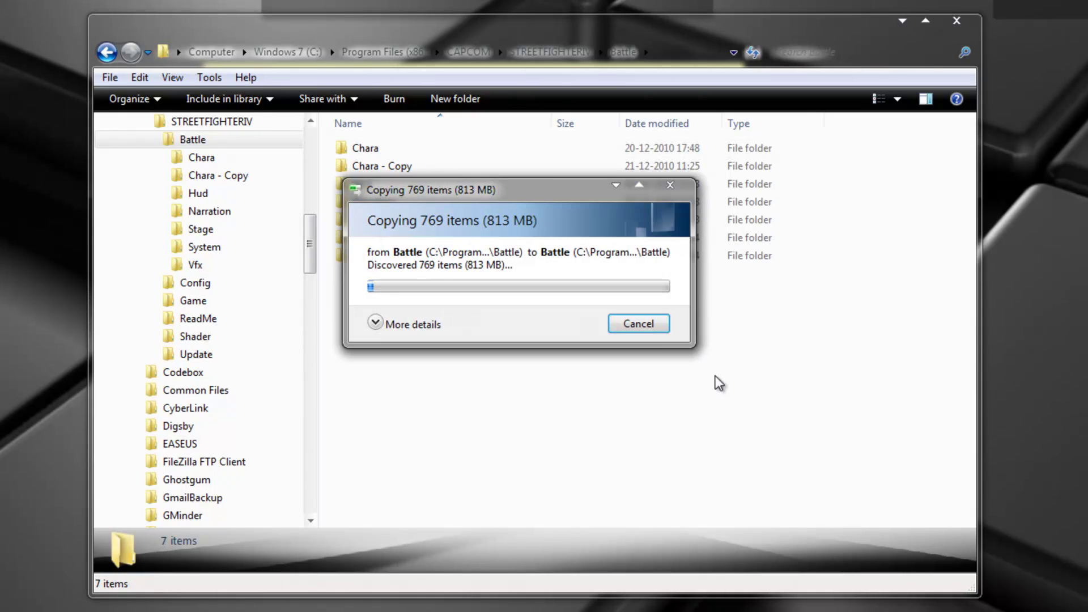
{"action": "left_click_drag", "start_coordinate": [546, 195], "coordinate": [866, 343]}
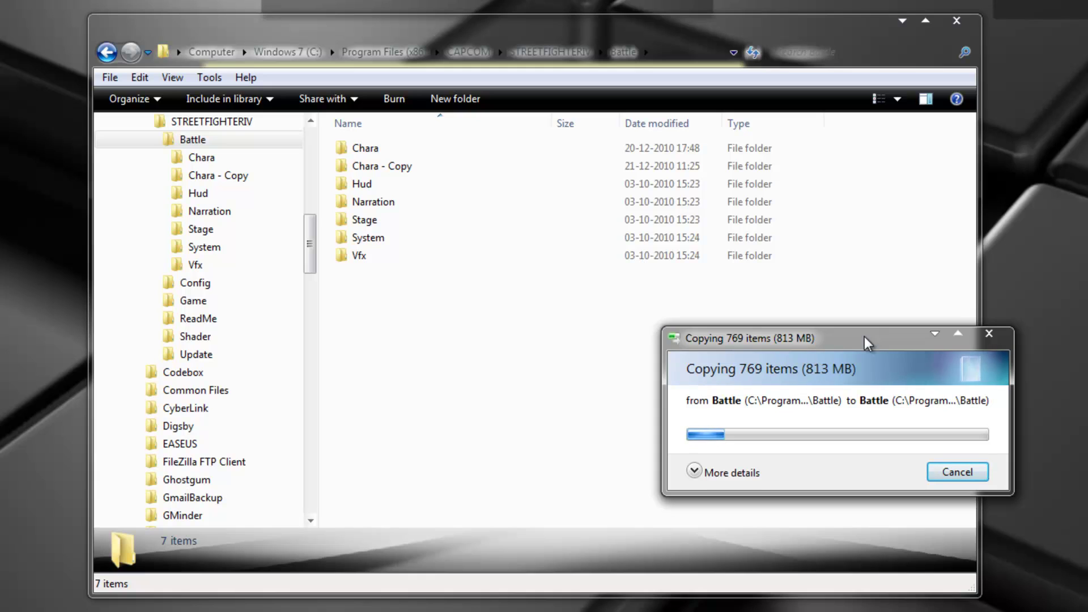
{"action": "left_click", "coordinate": [739, 473]}
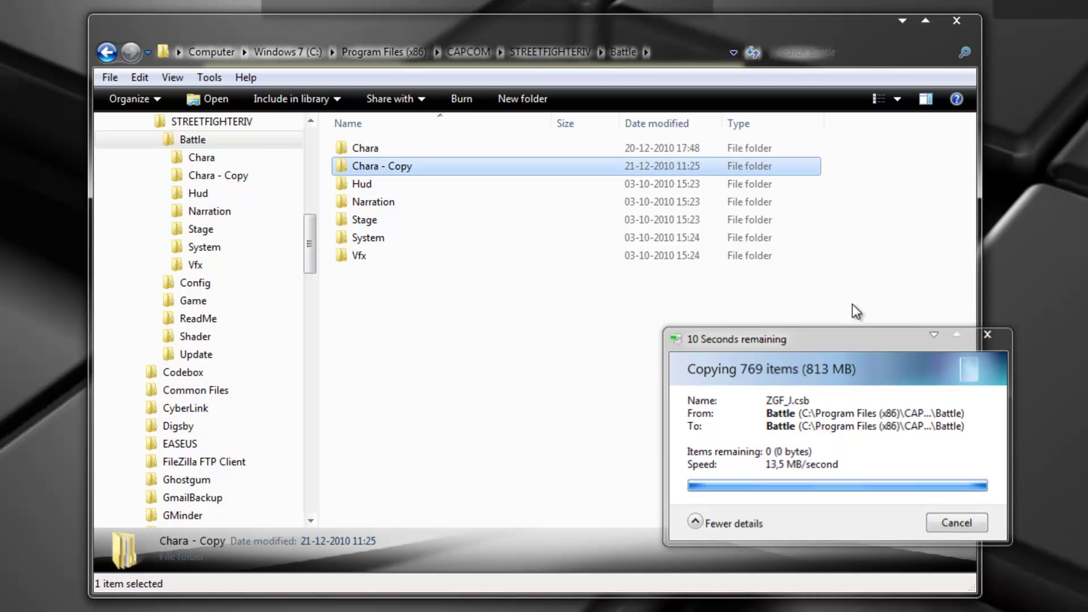
{"action": "left_click", "coordinate": [510, 340]}
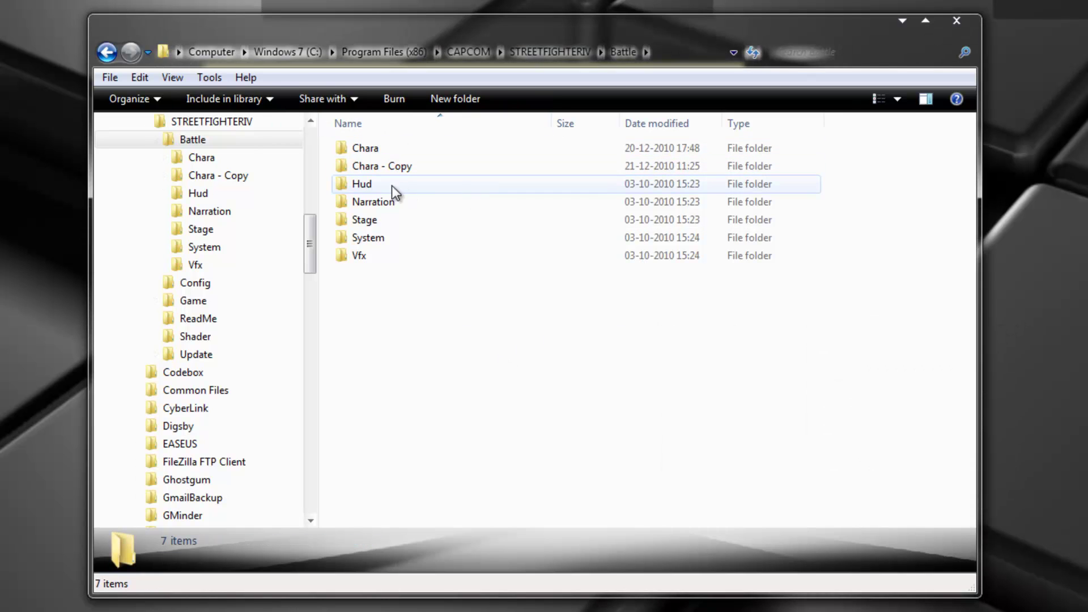
{"action": "double_click", "coordinate": [372, 170]}
{"action": "scroll", "coordinate": [381, 380], "scroll_direction": "down", "scroll_amount": 1}
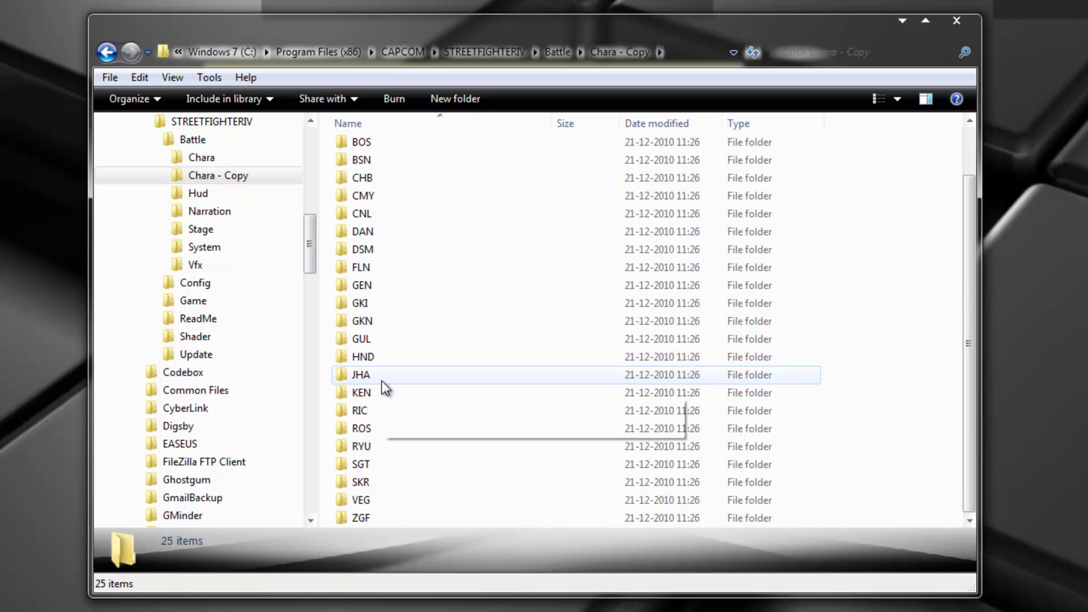
{"action": "double_click", "coordinate": [391, 447]}
{"action": "scroll", "coordinate": [428, 311], "scroll_direction": "down", "scroll_amount": 3}
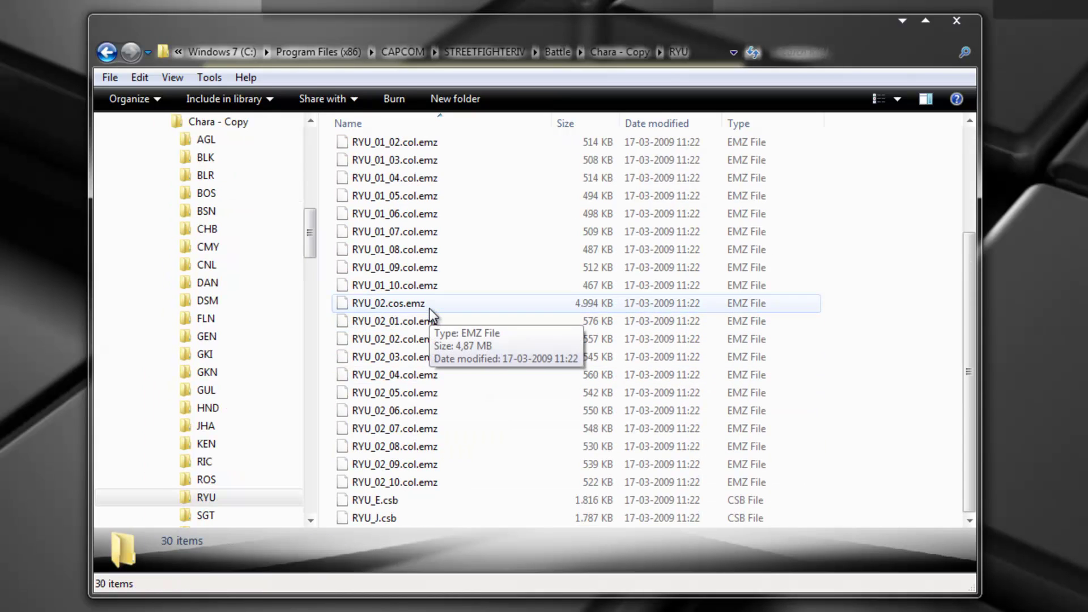
{"action": "scroll", "coordinate": [430, 308], "scroll_direction": "up", "scroll_amount": 3}
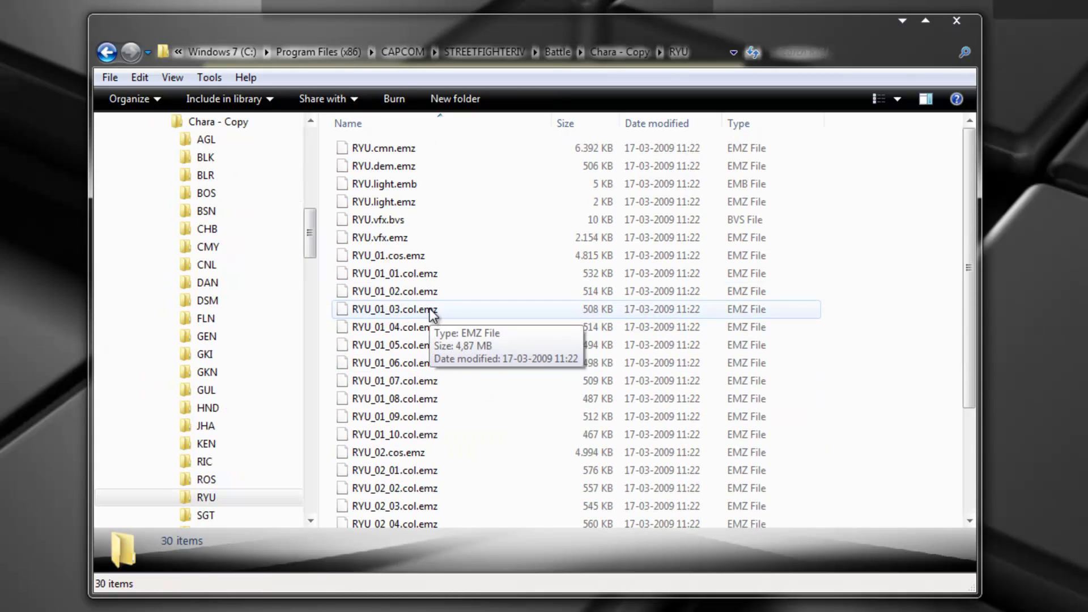
{"action": "left_click", "coordinate": [165, 122]}
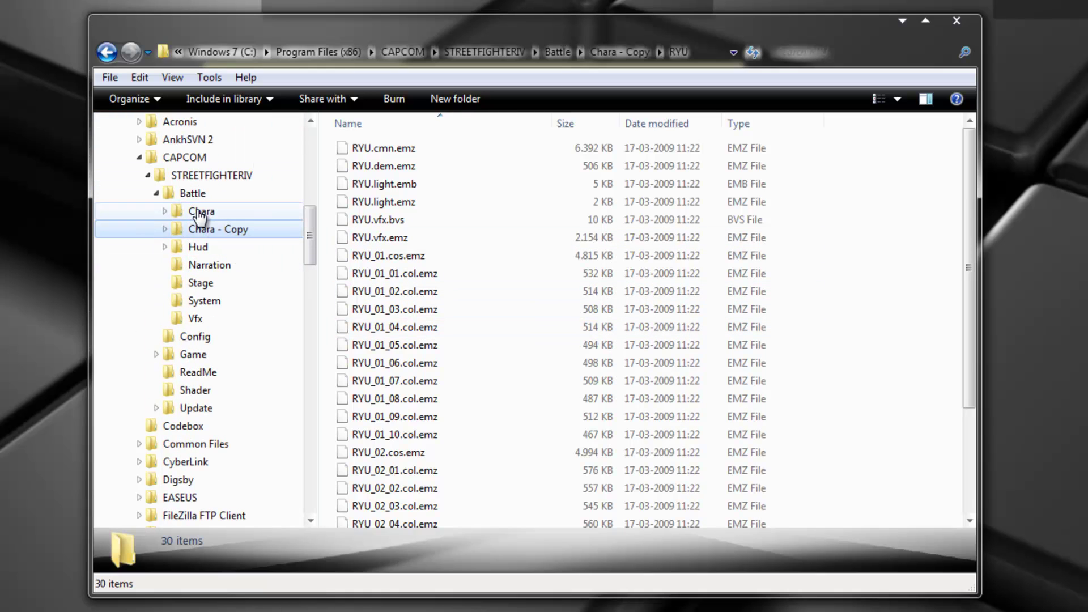
{"action": "left_click", "coordinate": [199, 212]}
{"action": "left_click", "coordinate": [198, 193]}
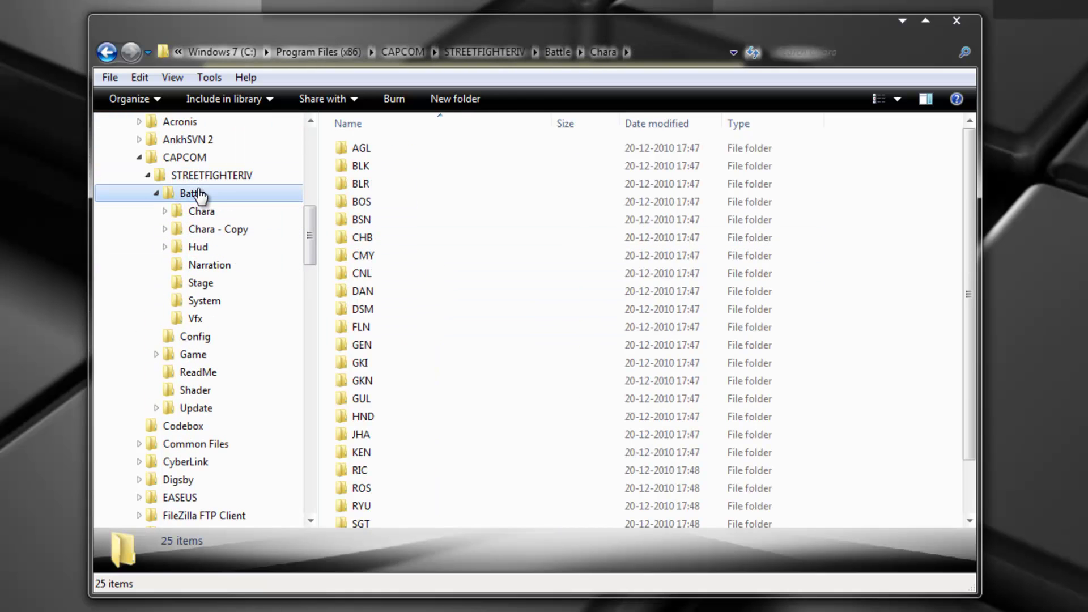
{"action": "left_click", "coordinate": [407, 166]}
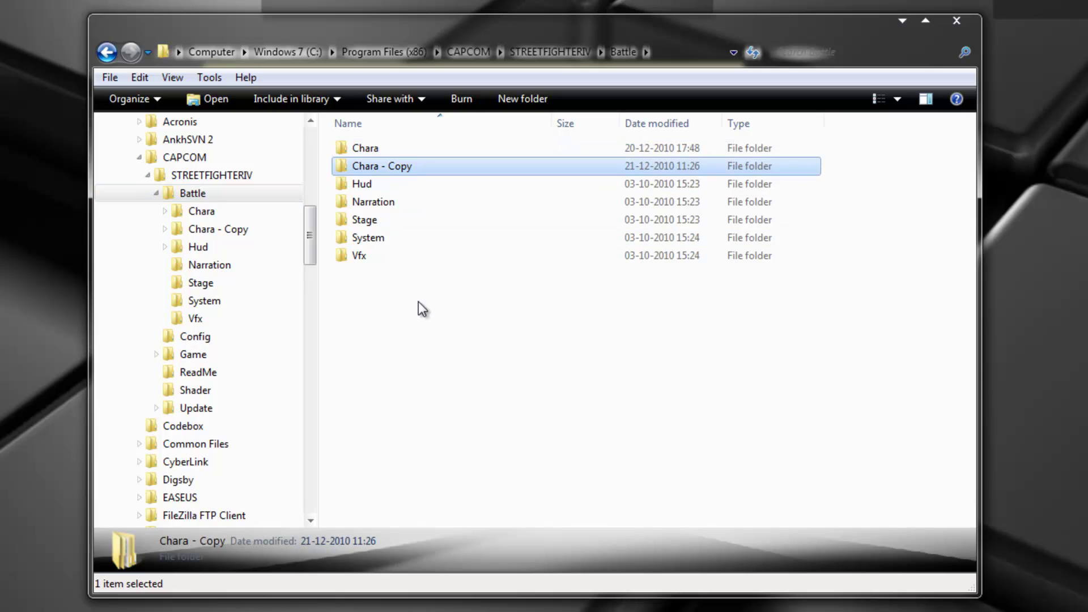
{"action": "left_click", "coordinate": [422, 309]}
{"action": "left_click", "coordinate": [397, 167]}
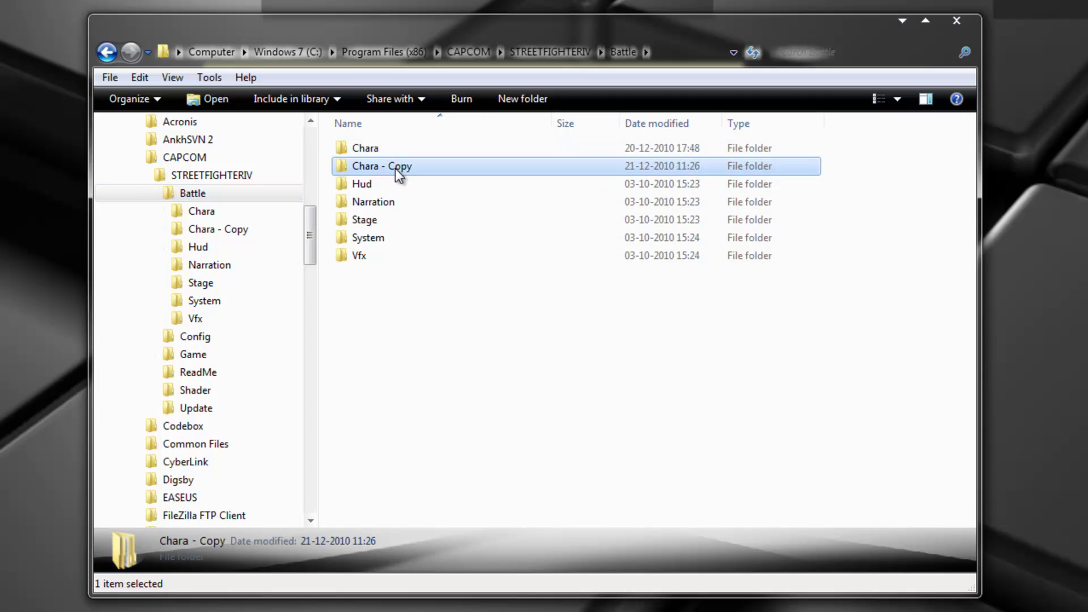
{"action": "left_click", "coordinate": [455, 346]}
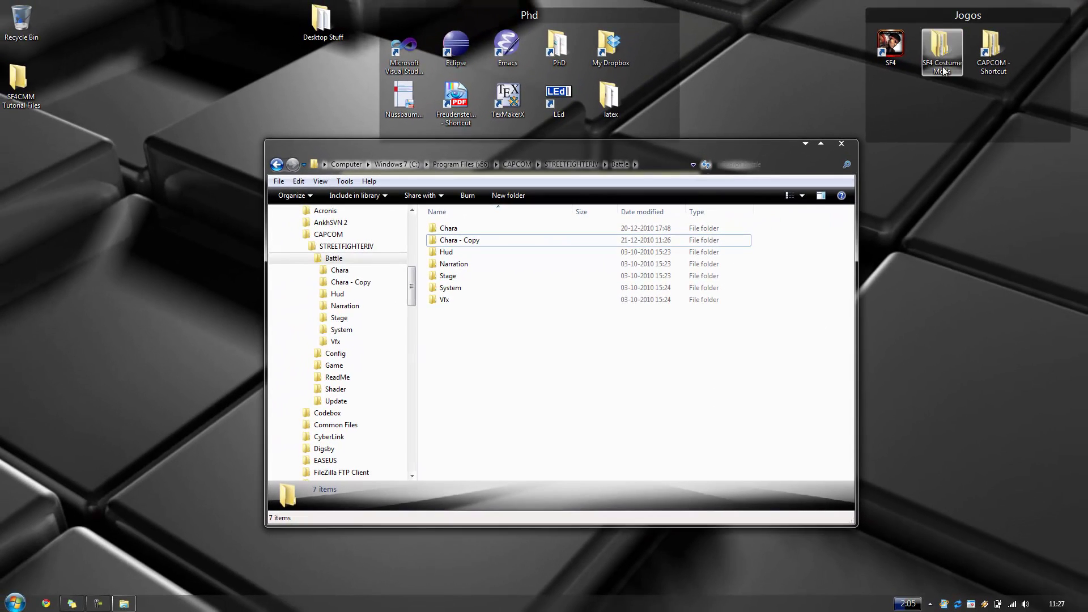
Open SF4 Costume Mods from the desktop and arrange it beside the Battle window
{"action": "double_click", "coordinate": [942, 56]}
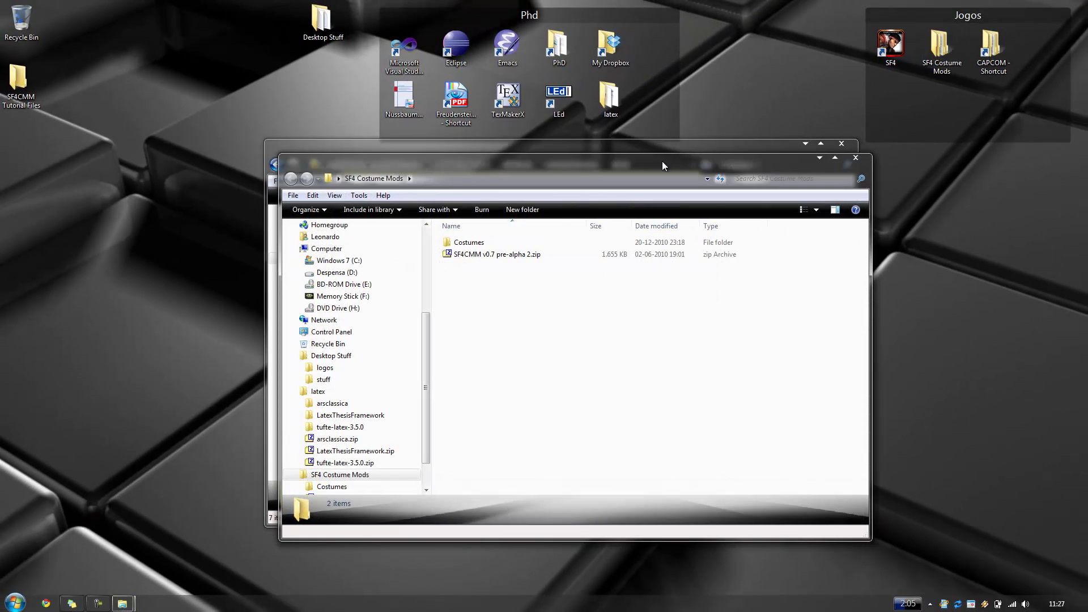
{"action": "left_click_drag", "start_coordinate": [801, 206], "coordinate": [785, 189]}
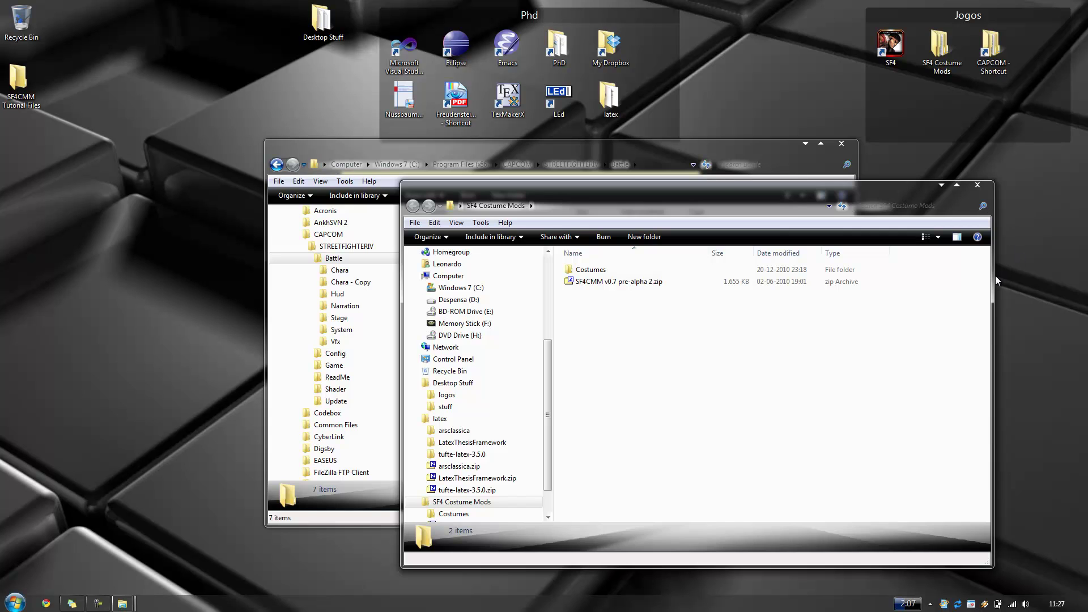
{"action": "left_click_drag", "start_coordinate": [685, 152], "coordinate": [455, 60]}
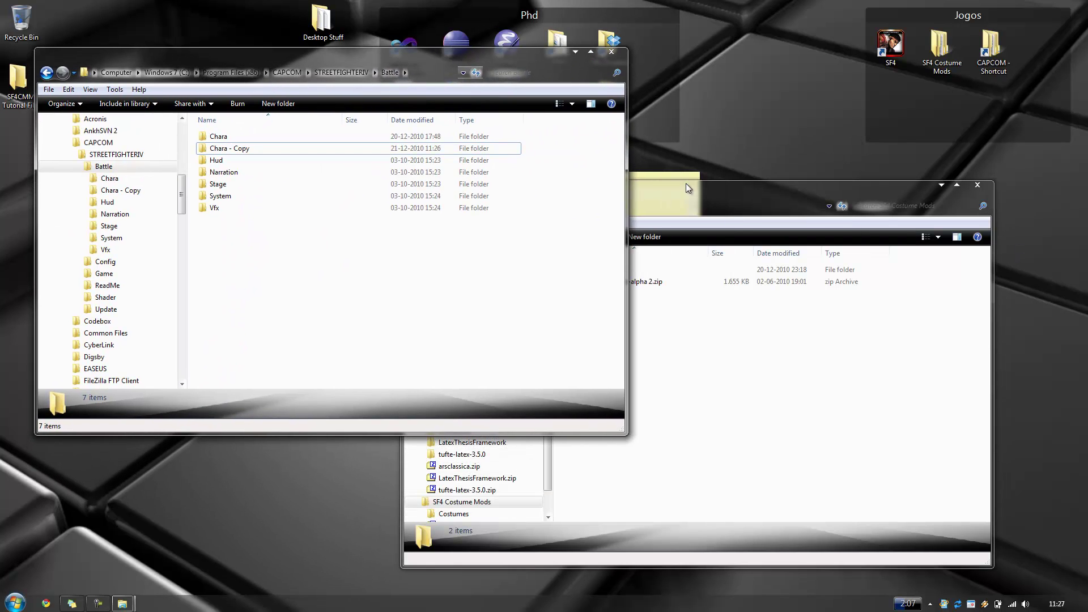
{"action": "left_click", "coordinate": [740, 195]}
Extract SF4CMM v0.7 pre-alpha 2.zip with 7-Zip into its own 'SF4CMM v0.7 pre-alpha 2' folder
{"action": "left_click", "coordinate": [619, 281]}
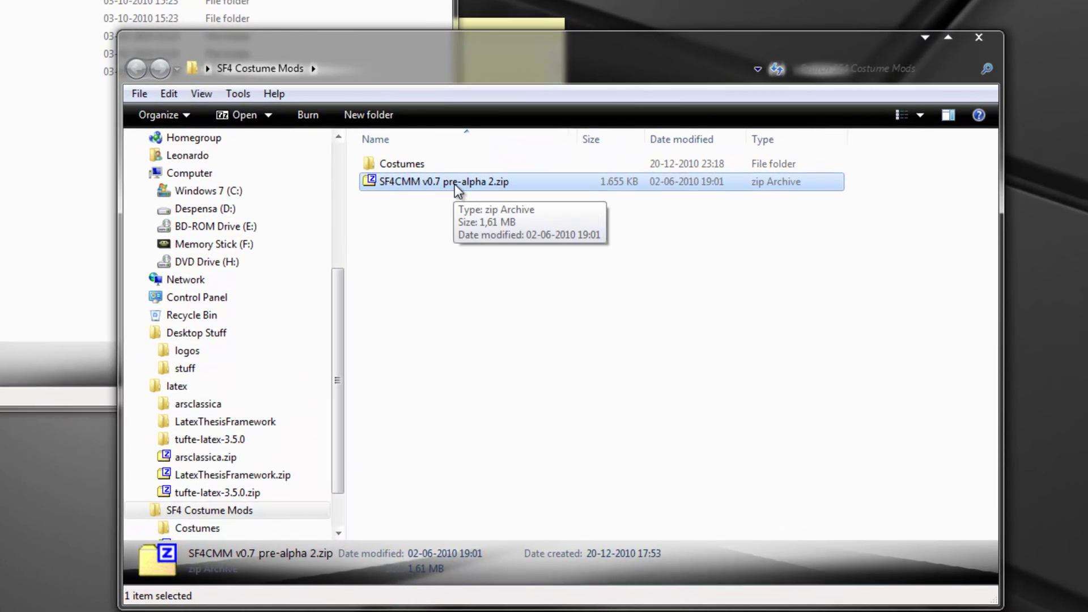
{"action": "right_click", "coordinate": [455, 180]}
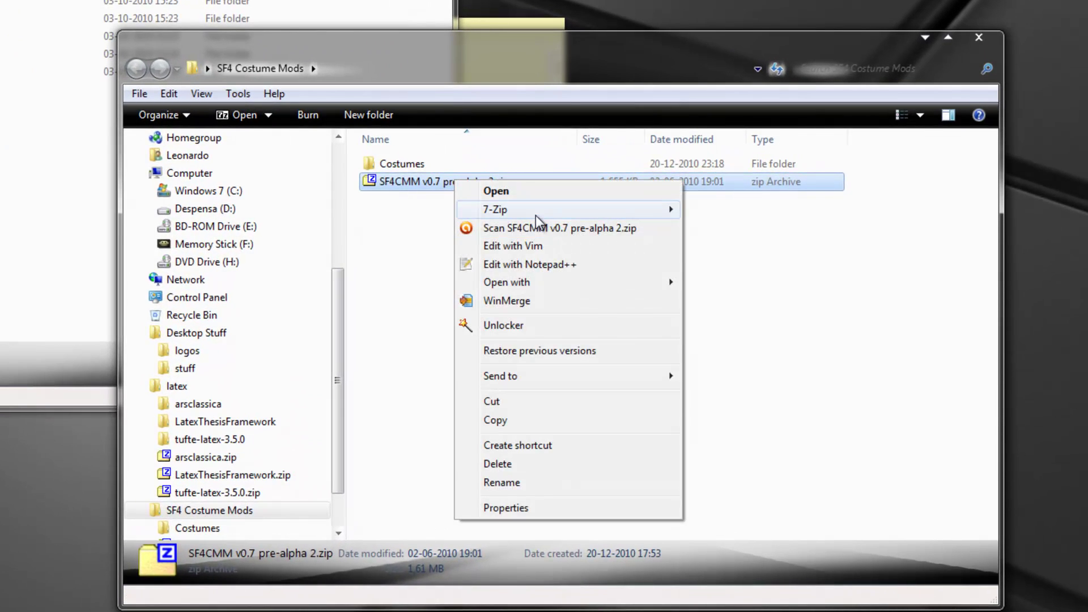
{"action": "mouse_move", "coordinate": [612, 213]}
{"action": "left_click", "coordinate": [759, 264]}
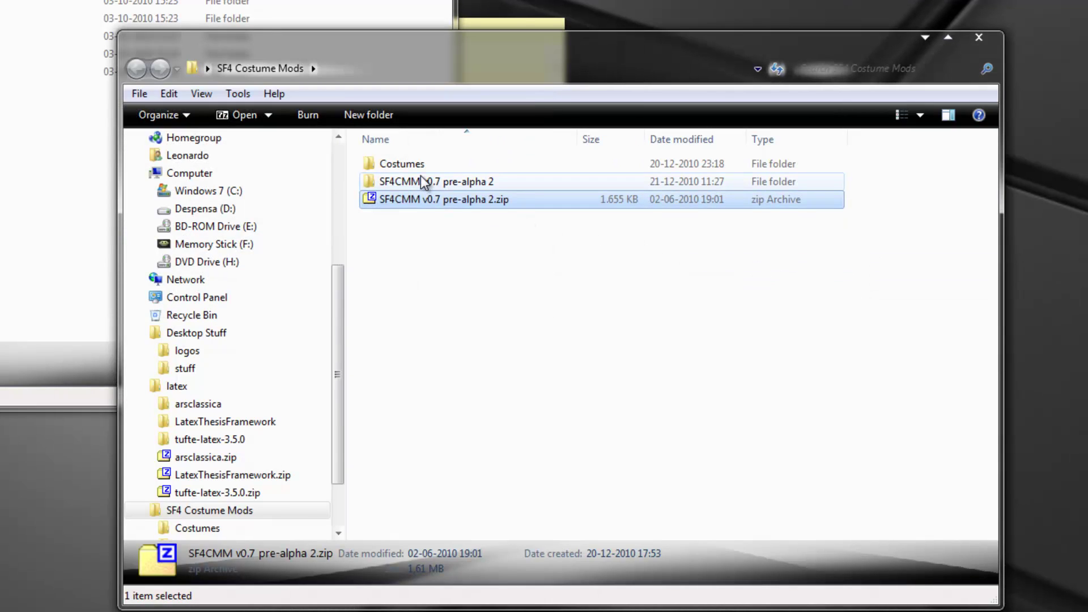
Open the extracted SF4CMM v0.7 pre-alpha 2 folder
{"action": "left_click", "coordinate": [422, 181]}
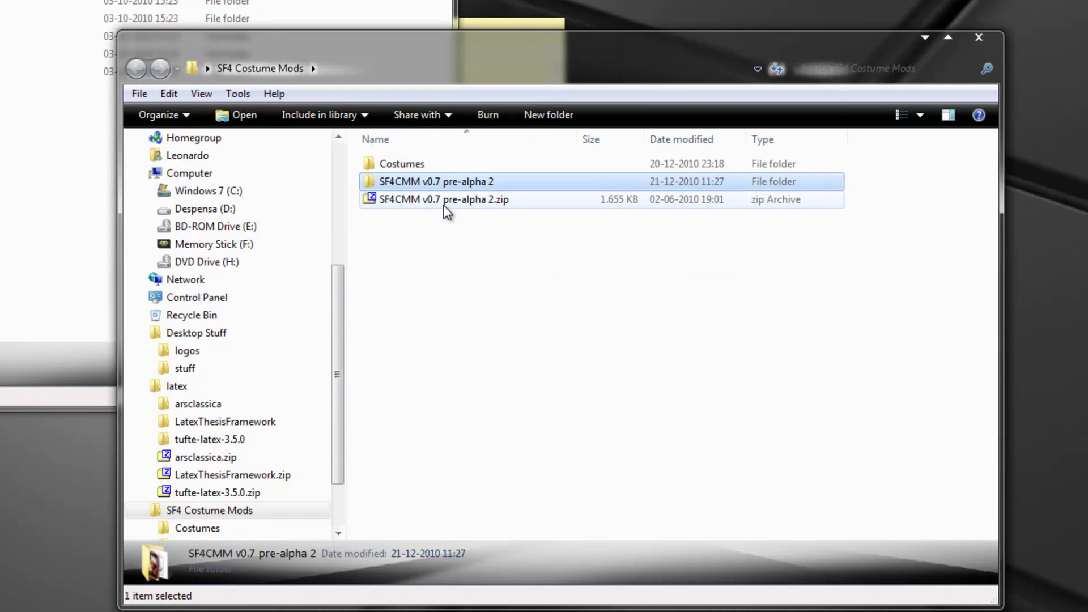
{"action": "left_click", "coordinate": [468, 199]}
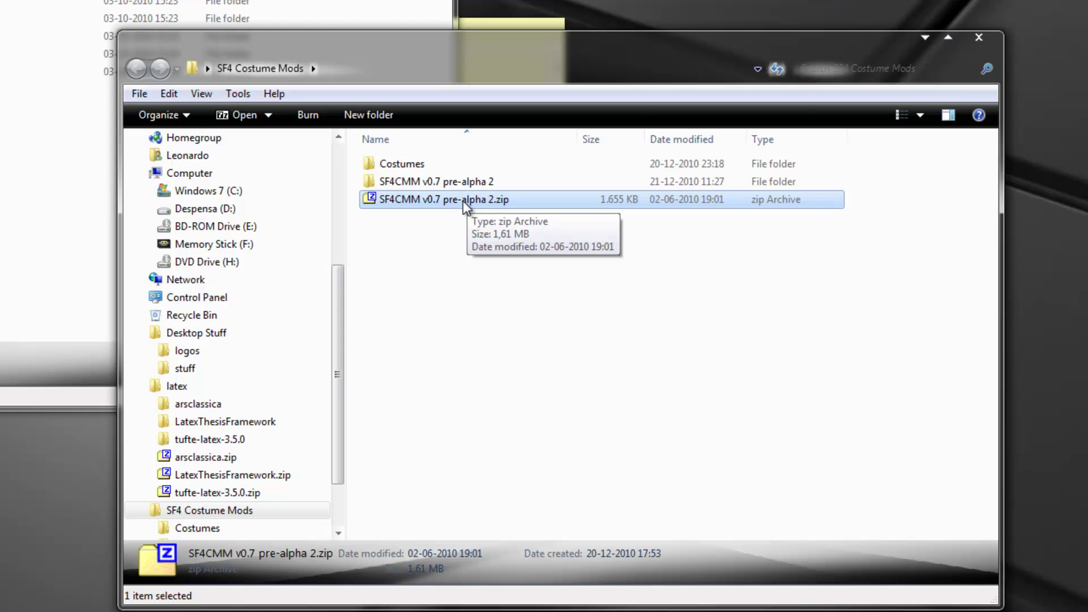
{"action": "double_click", "coordinate": [429, 182]}
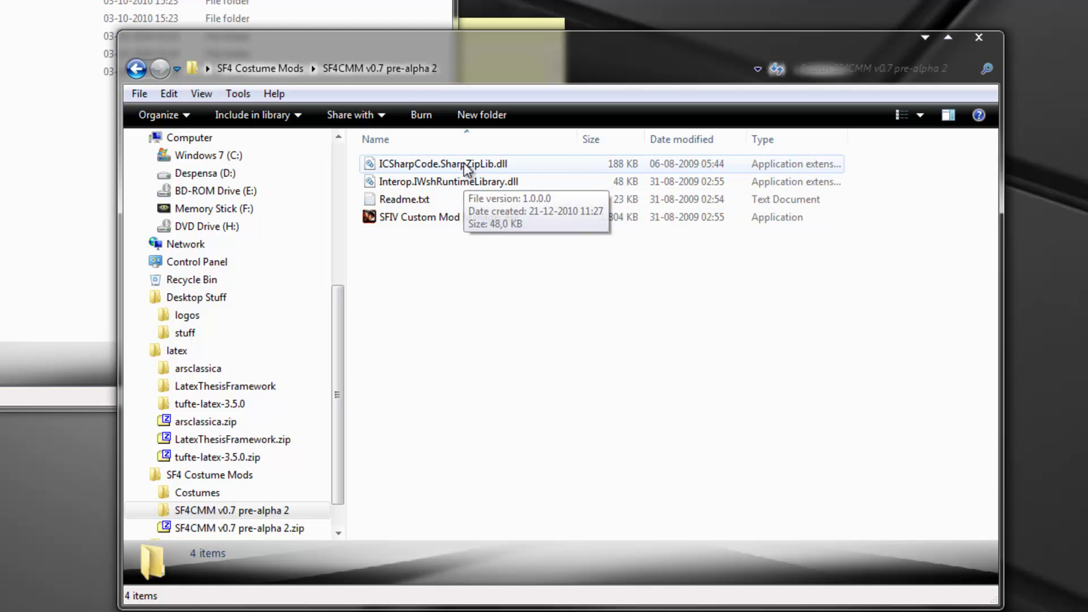
Look over the dlls, SFIV Custom Mod Manager.exe and Readme.txt, ending on Readme.txt
{"action": "left_click", "coordinate": [466, 182]}
{"action": "left_click", "coordinate": [498, 283]}
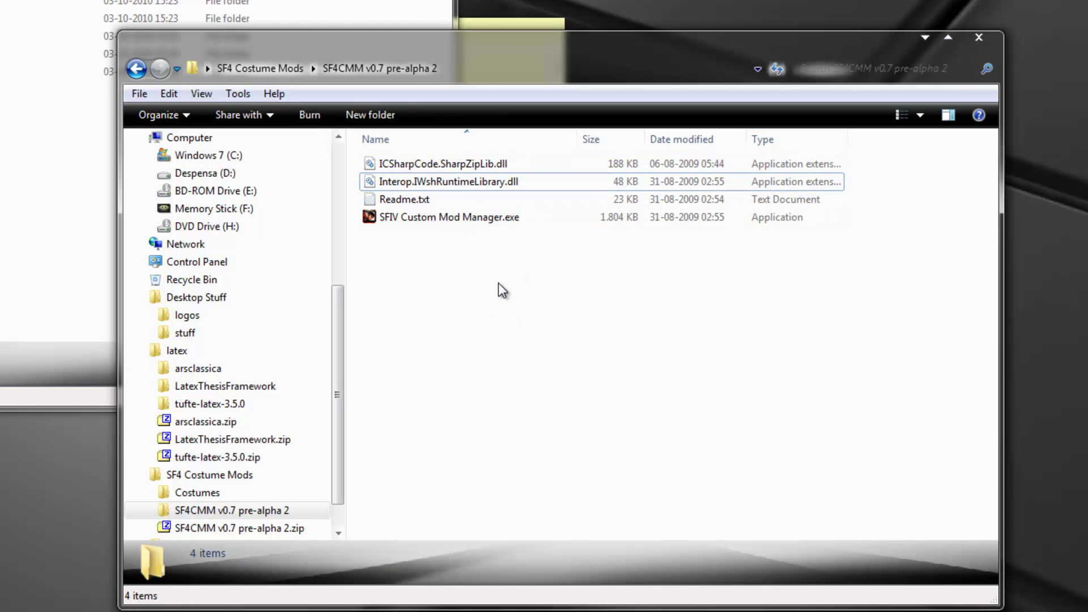
{"action": "left_click", "coordinate": [450, 218]}
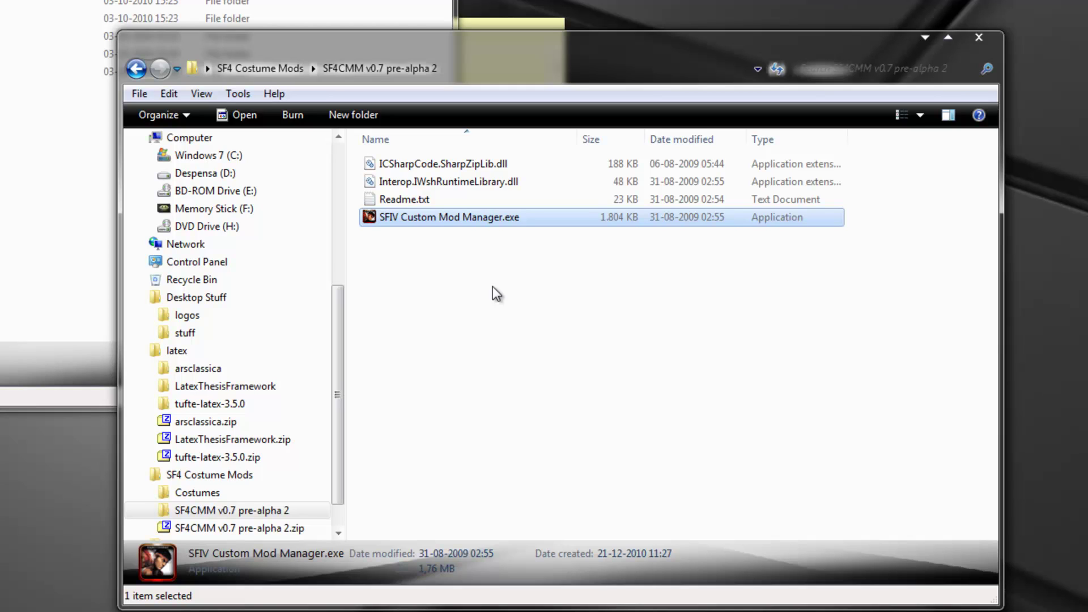
{"action": "left_click", "coordinate": [421, 203]}
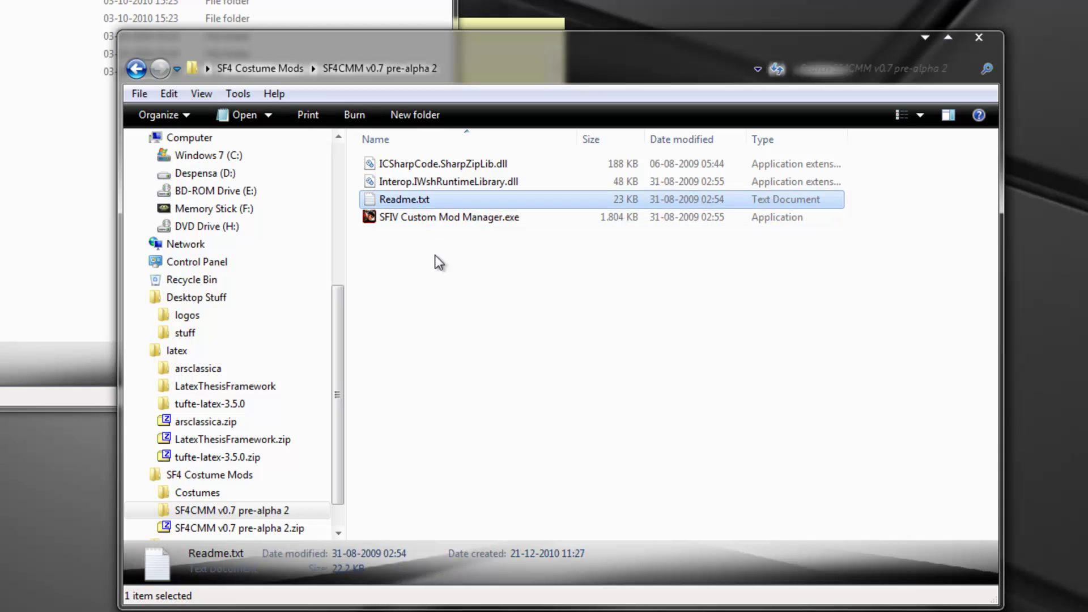
{"action": "left_click", "coordinate": [417, 223]}
{"action": "left_click", "coordinate": [414, 202]}
{"action": "left_click", "coordinate": [414, 216]}
{"action": "left_click", "coordinate": [414, 181]}
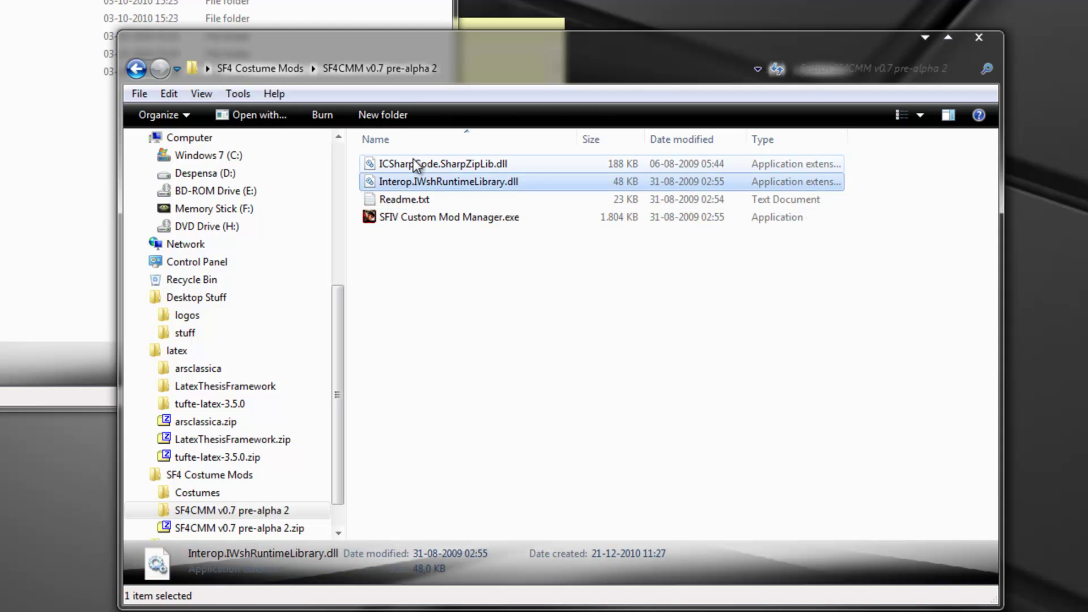
{"action": "left_click", "coordinate": [420, 200]}
{"action": "double_click", "coordinate": [422, 203]}
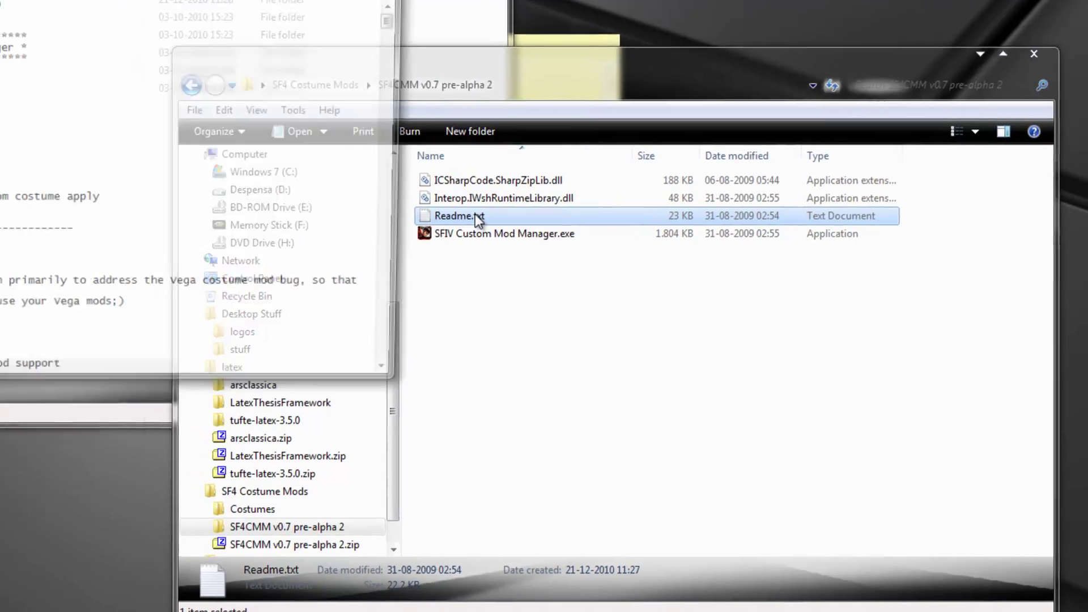
{"action": "scroll", "coordinate": [567, 255], "scroll_direction": "down", "scroll_amount": 10}
{"action": "scroll", "coordinate": [510, 292], "scroll_direction": "down", "scroll_amount": 8}
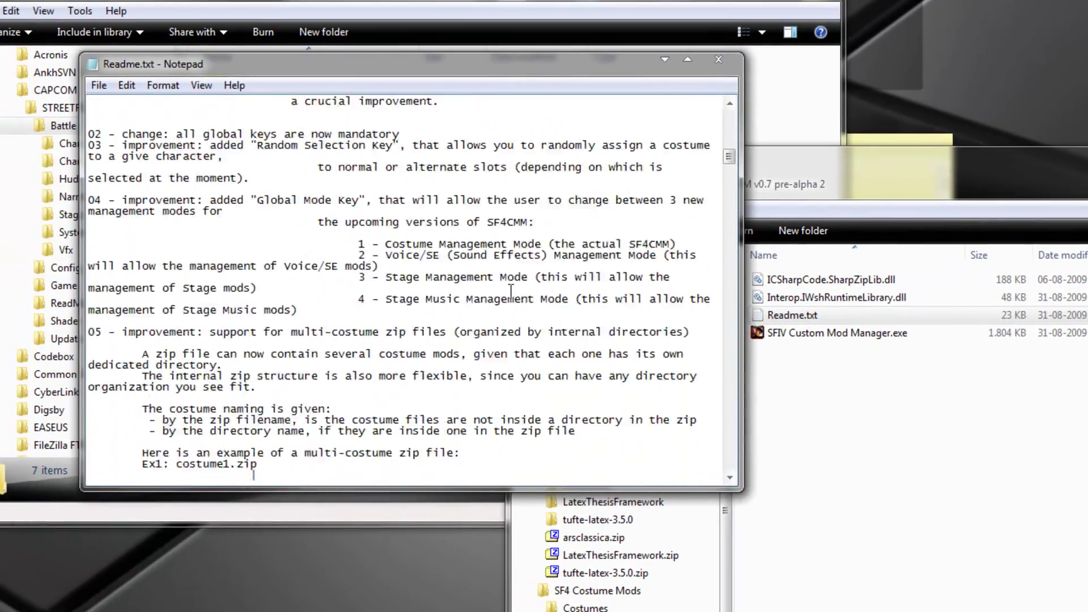
{"action": "left_click_drag", "start_coordinate": [731, 170], "coordinate": [707, 20]}
{"action": "left_click", "coordinate": [719, 60]}
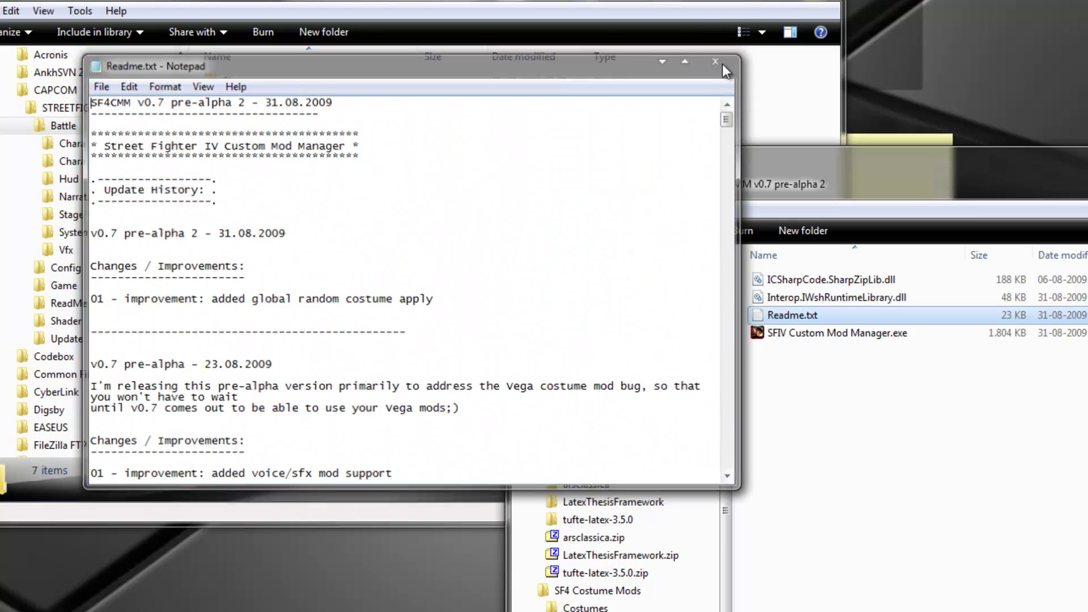
{"action": "left_click", "coordinate": [938, 555]}
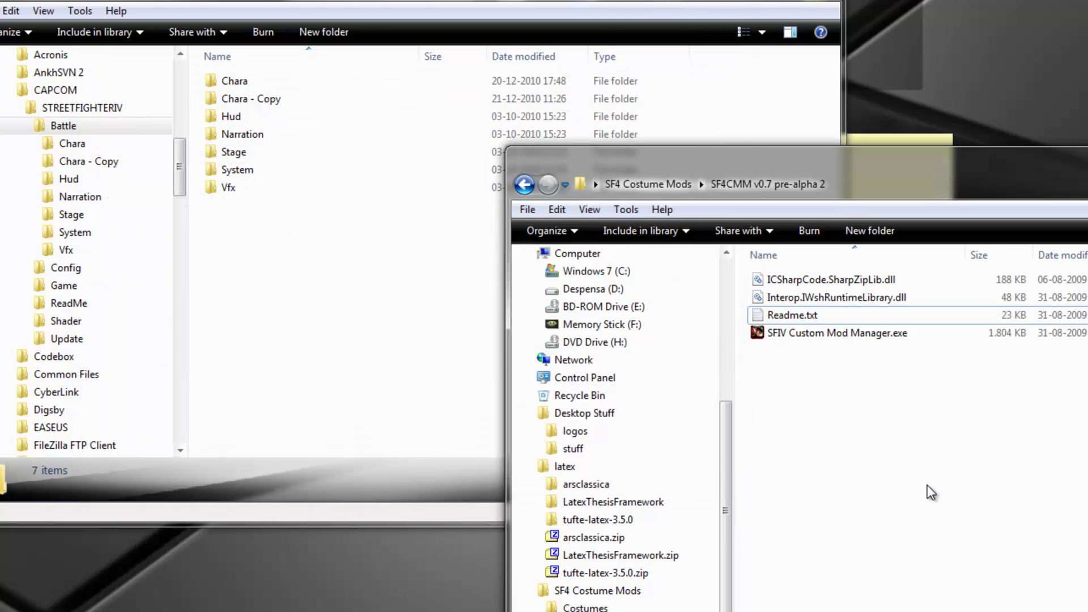
Launch SFIV Custom Mod Manager.exe and move its window up and left
{"action": "left_click", "coordinate": [846, 336]}
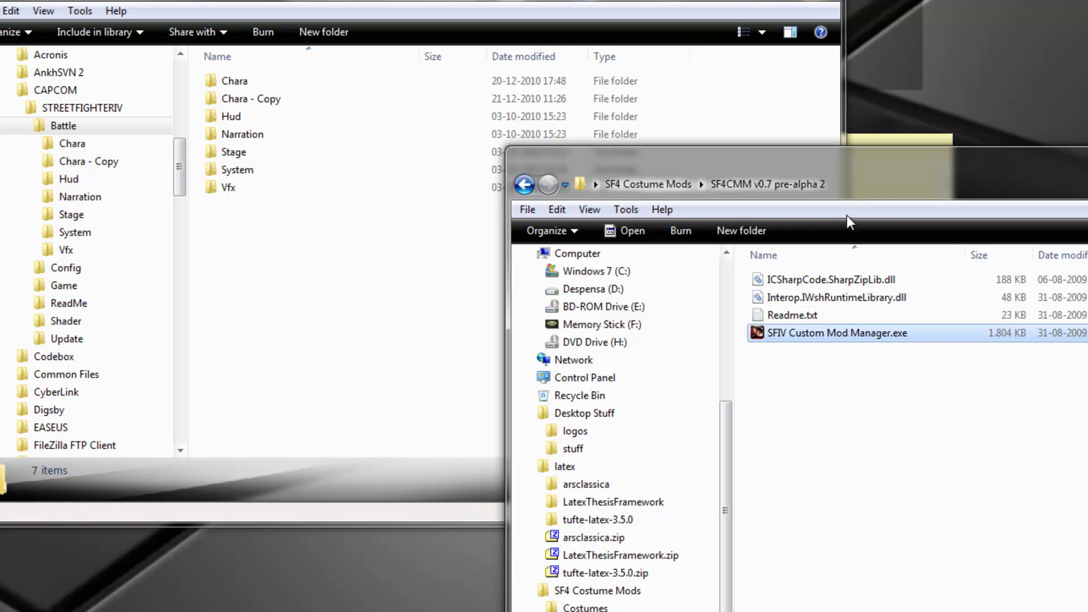
{"action": "left_click_drag", "start_coordinate": [874, 169], "coordinate": [915, 177]}
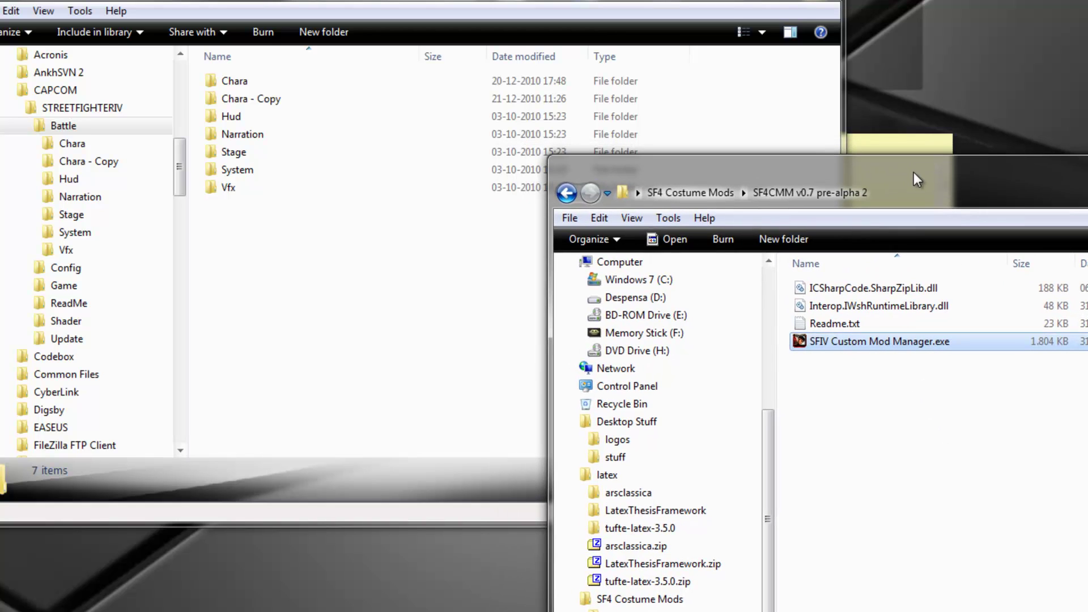
{"action": "double_click", "coordinate": [899, 342]}
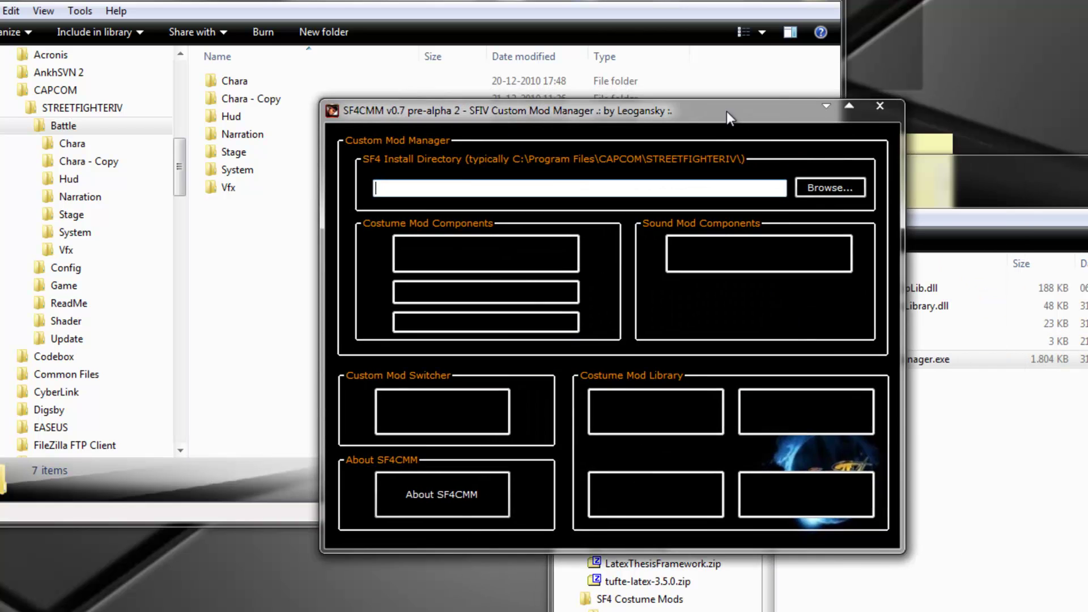
{"action": "left_click_drag", "start_coordinate": [726, 111], "coordinate": [581, 73]}
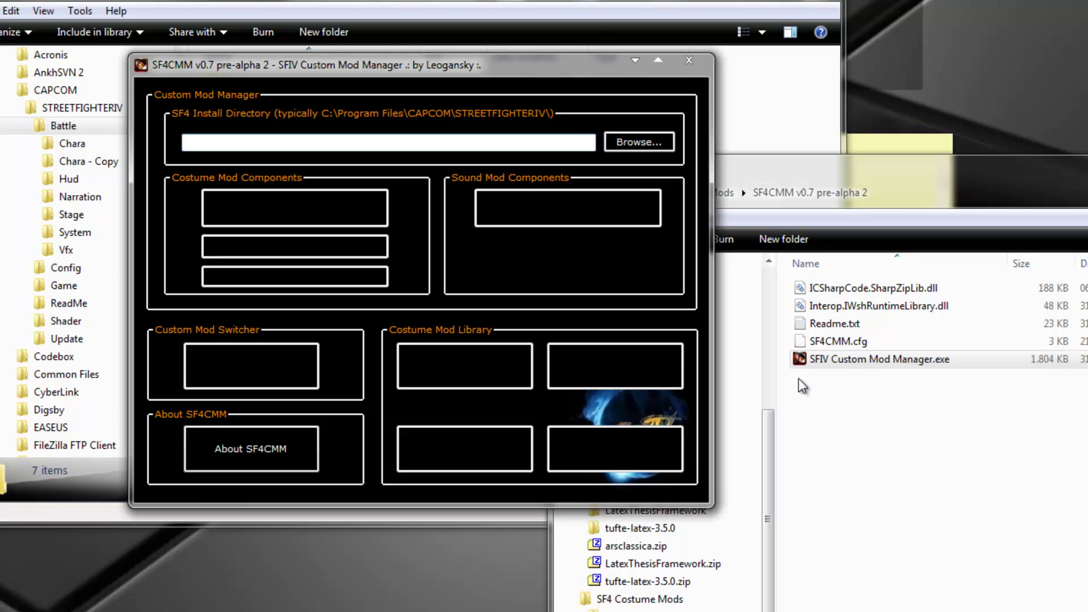
Select the new SF4CMM.cfg and other files, then show STREETFIGHTERIV in the Battle Explorer window
{"action": "left_click", "coordinate": [851, 345]}
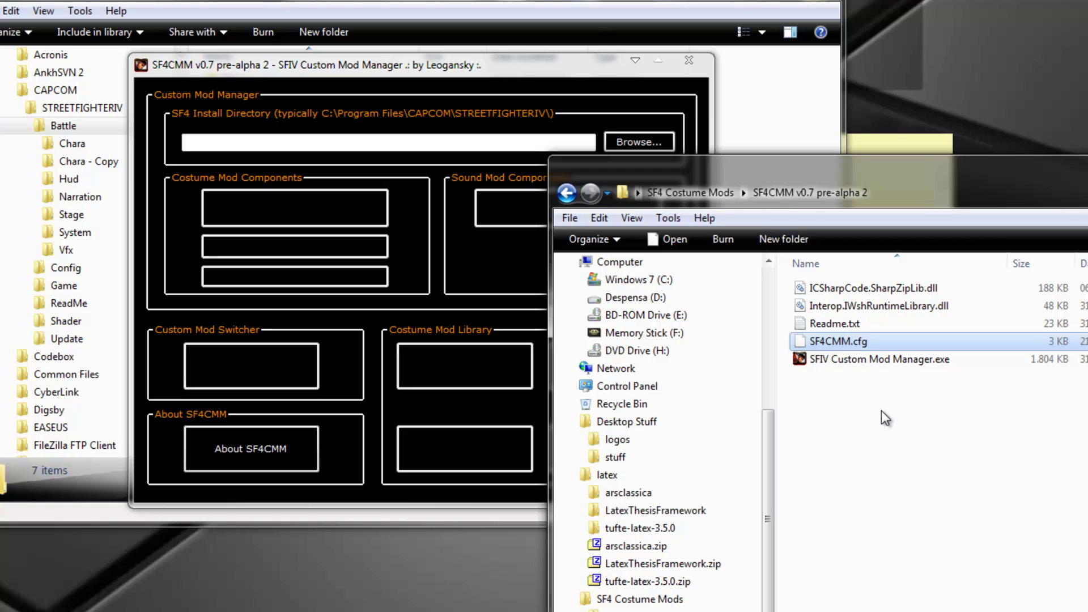
{"action": "left_click_drag", "start_coordinate": [887, 422], "coordinate": [803, 261]}
{"action": "scroll", "coordinate": [764, 459], "scroll_direction": "up", "scroll_amount": 1}
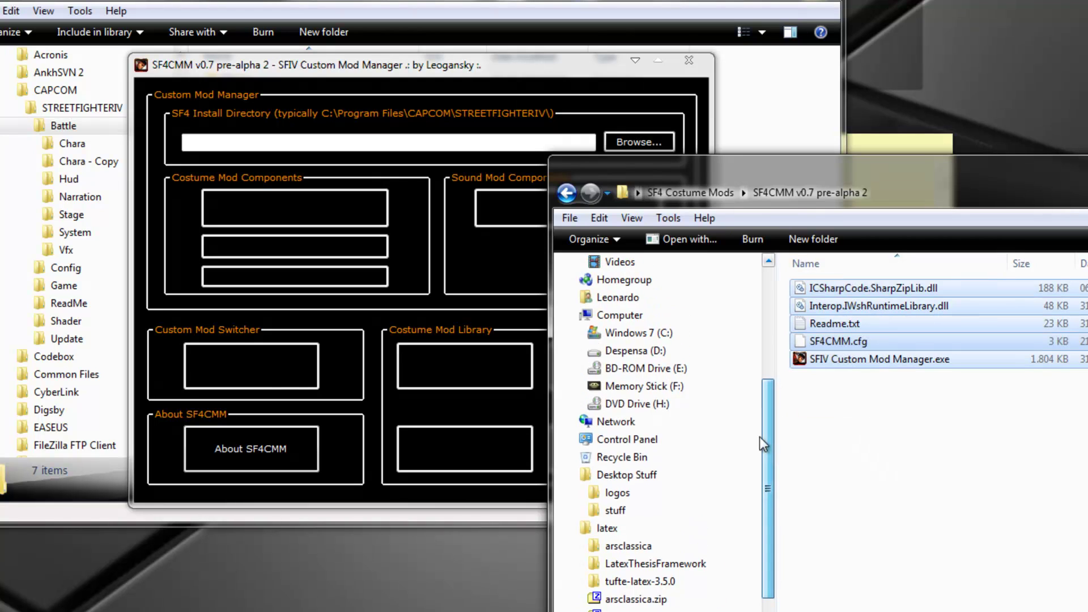
{"action": "left_click", "coordinate": [227, 10]}
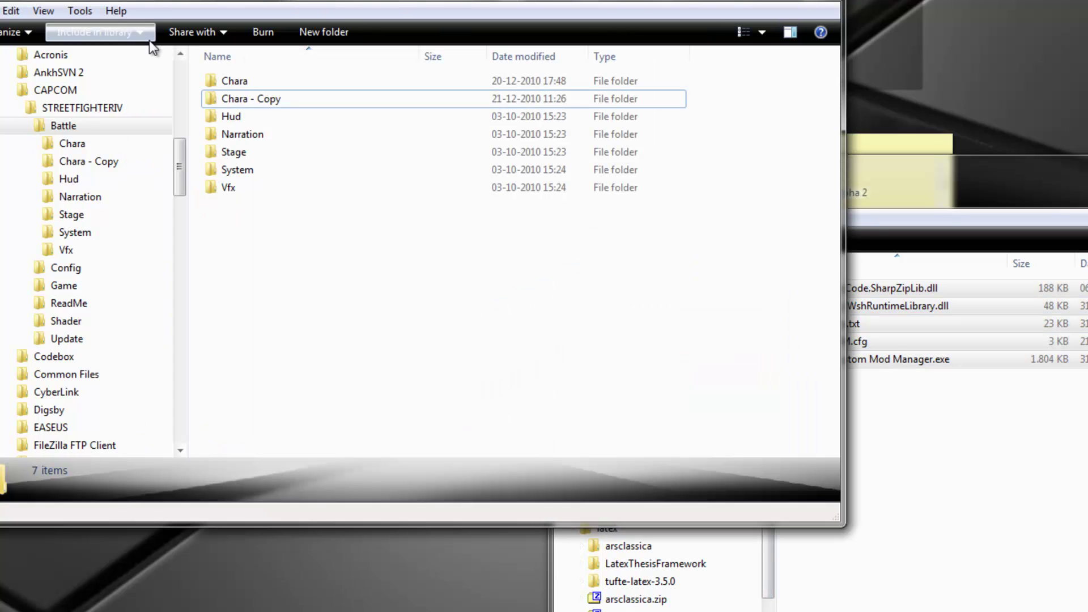
{"action": "left_click", "coordinate": [91, 109]}
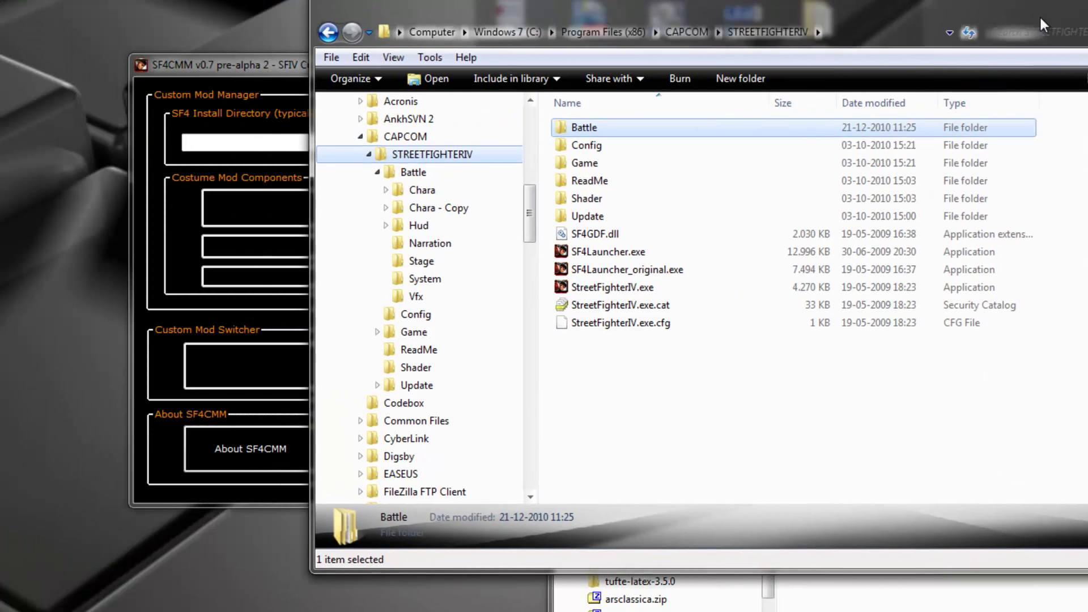
Place the STREETFIGHTERIV Explorer window and the SF4CMM window side by side
{"action": "left_click_drag", "start_coordinate": [1068, 7], "coordinate": [921, 187]}
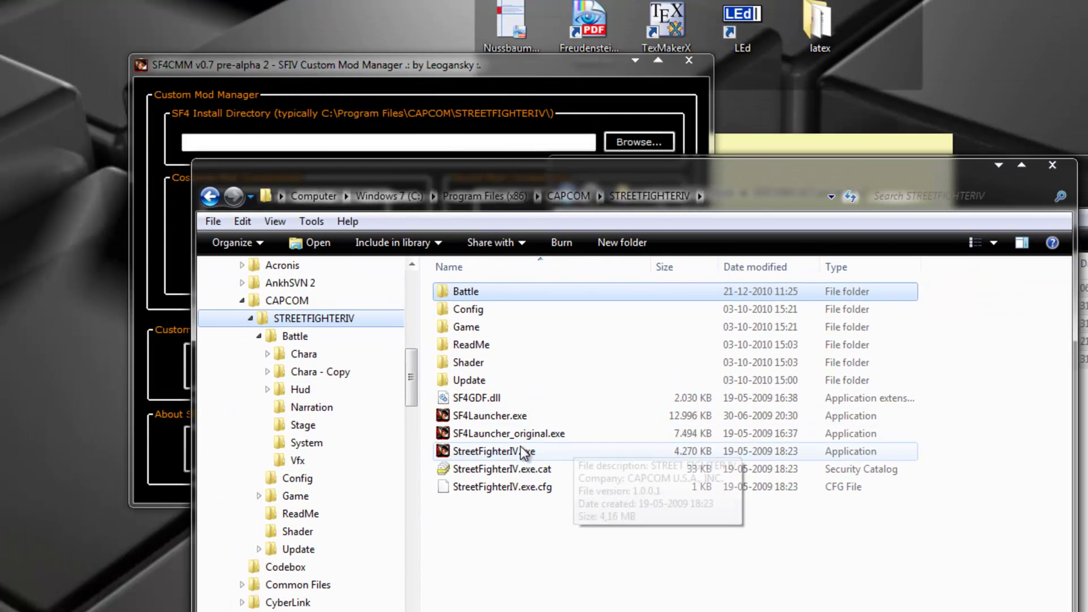
{"action": "left_click", "coordinate": [512, 69]}
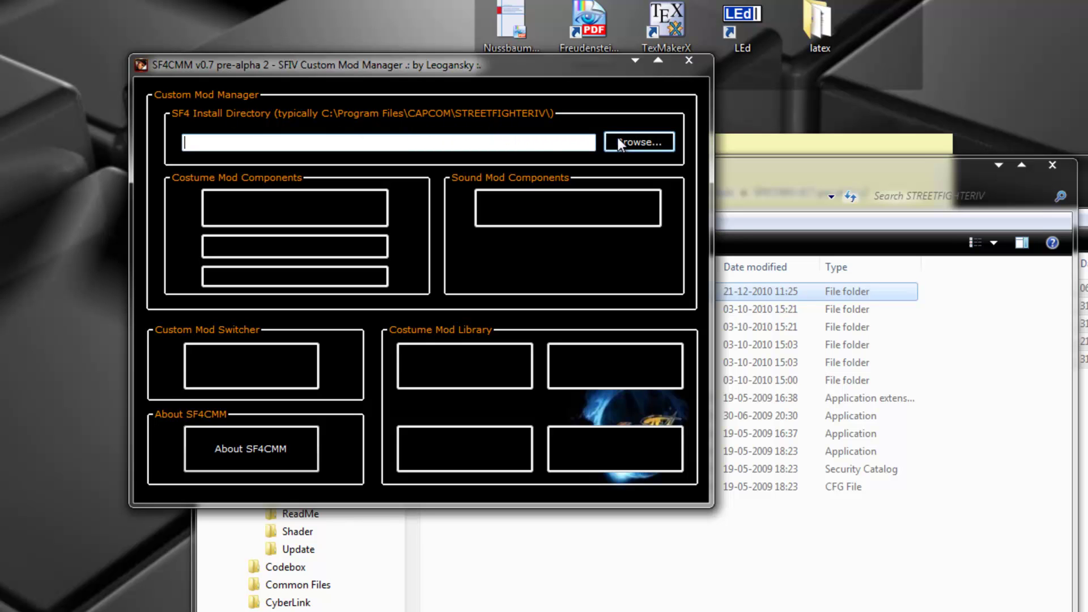
{"action": "left_click_drag", "start_coordinate": [614, 66], "coordinate": [515, 0]}
{"action": "left_click_drag", "start_coordinate": [819, 181], "coordinate": [576, 13]}
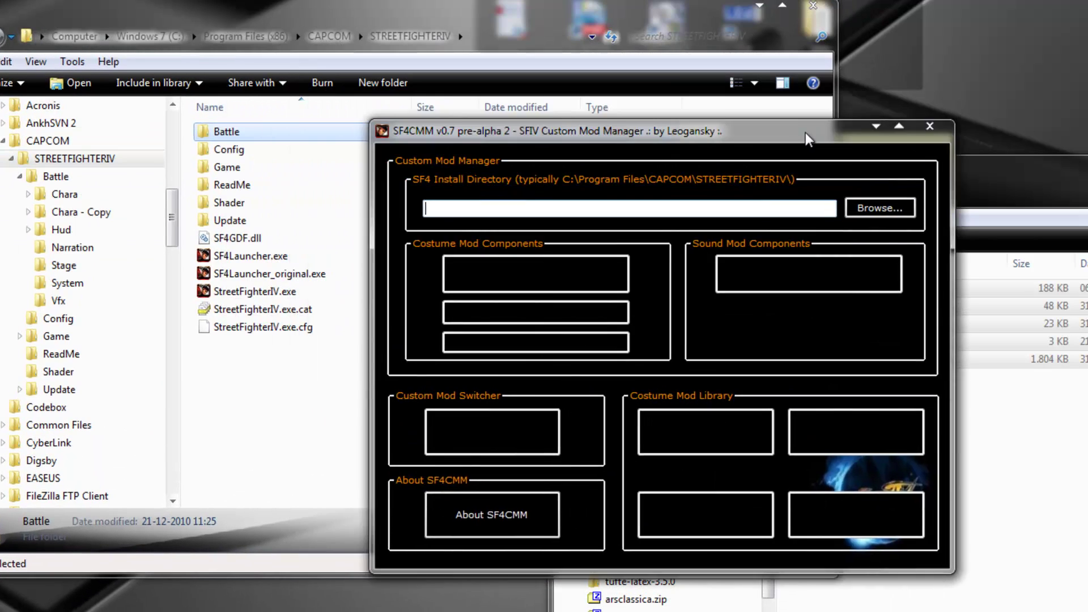
{"action": "left_click_drag", "start_coordinate": [804, 132], "coordinate": [866, 185]}
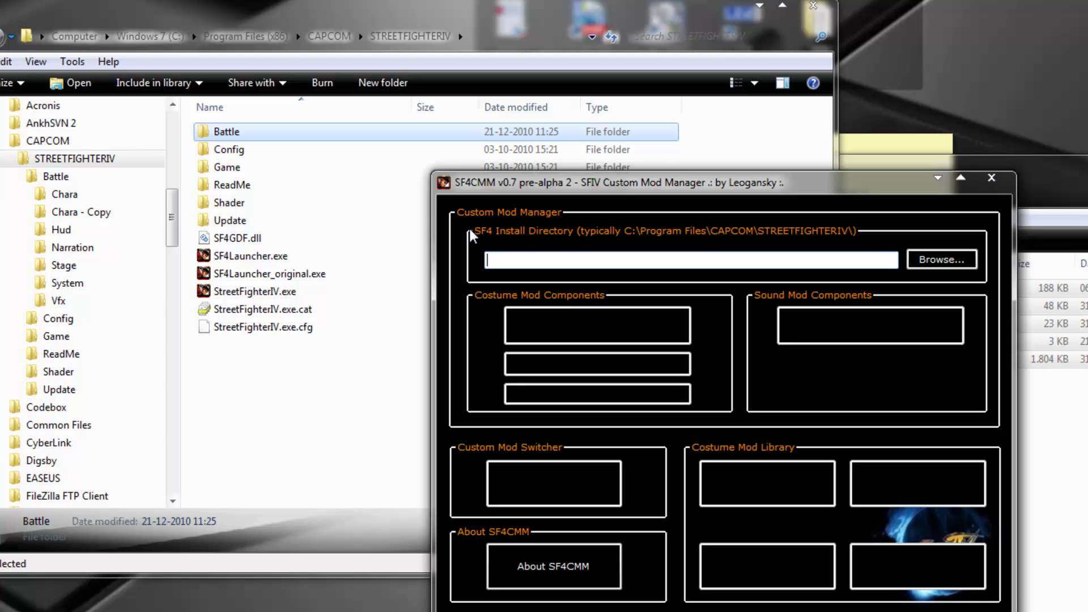
Open the install directory folder chooser and expand Computer down to Windows 7 (C:)
{"action": "left_click", "coordinate": [936, 267]}
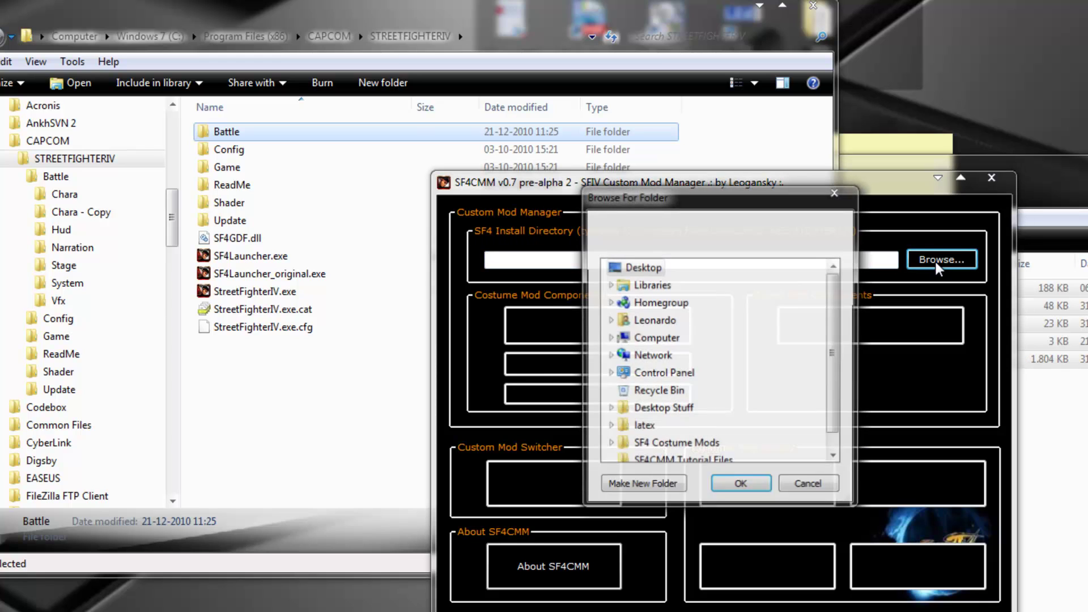
{"action": "scroll", "coordinate": [833, 359], "scroll_direction": "down", "scroll_amount": 1}
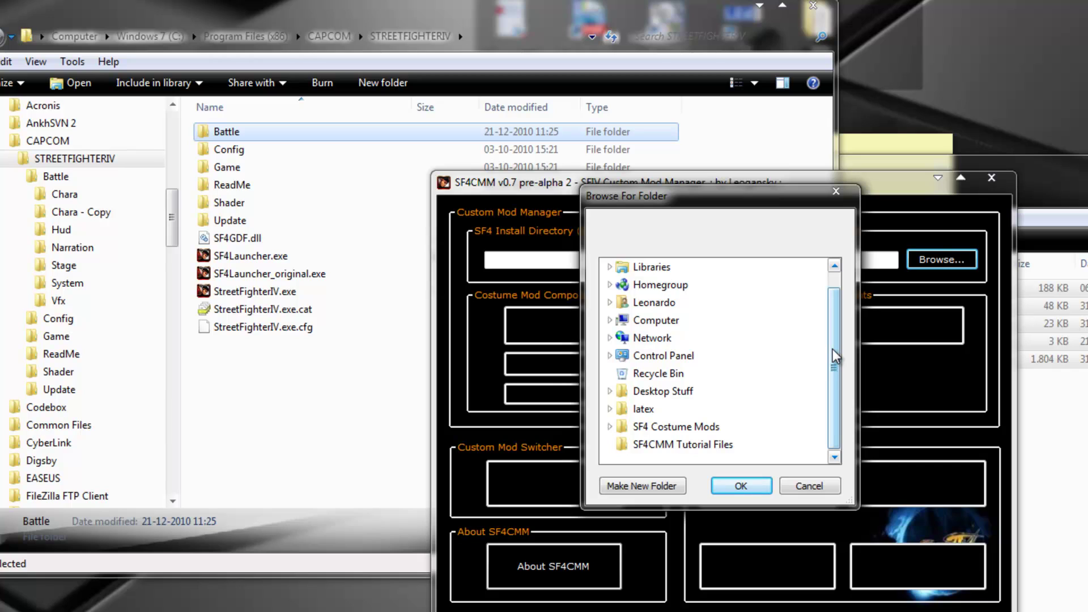
{"action": "scroll", "coordinate": [837, 356], "scroll_direction": "up", "scroll_amount": 1}
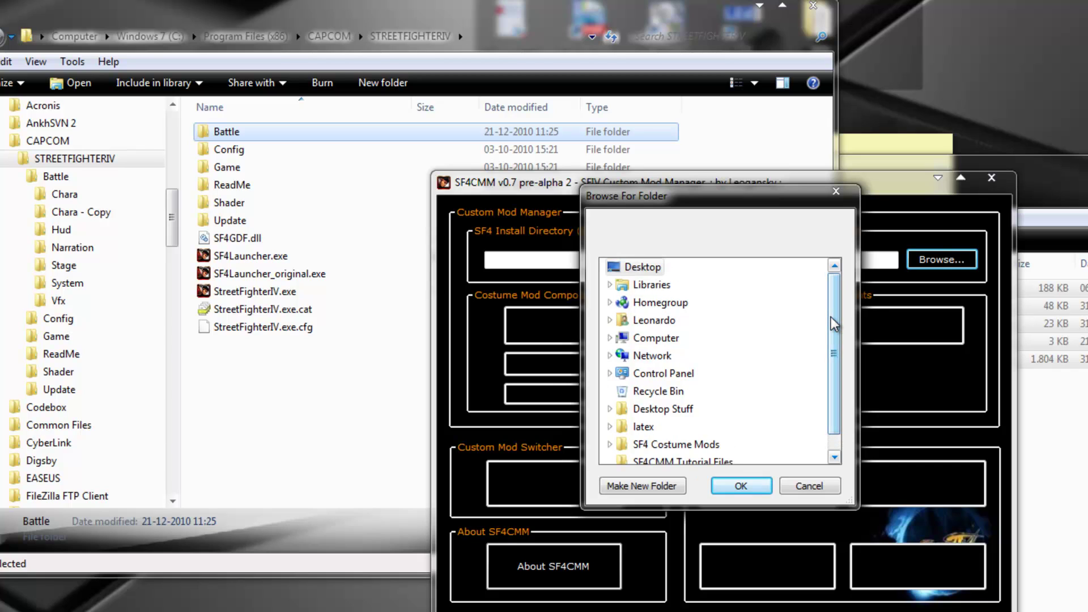
{"action": "left_click", "coordinate": [608, 338]}
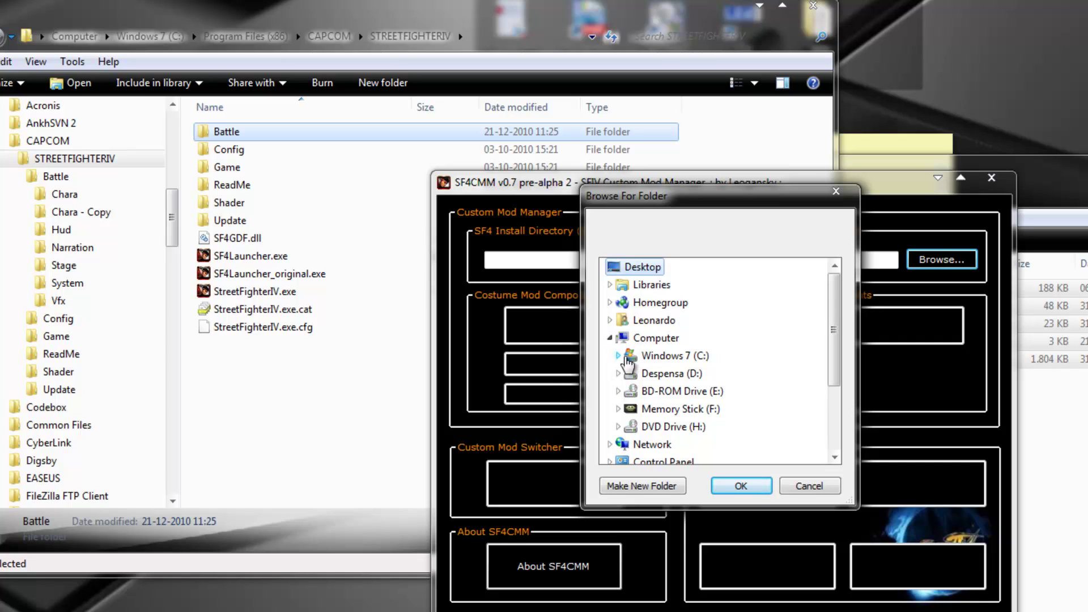
{"action": "left_click", "coordinate": [660, 355]}
Expand Program Files (x86) and CAPCOM, then select the STREETFIGHTERIV folder
{"action": "left_click_drag", "start_coordinate": [832, 300], "coordinate": [832, 347]}
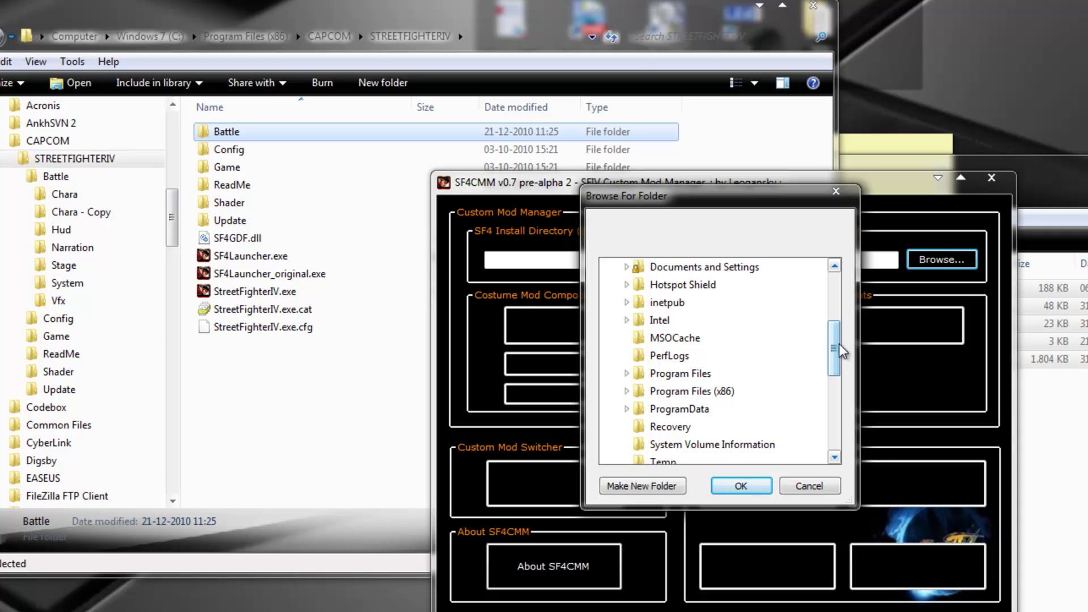
{"action": "left_click_drag", "start_coordinate": [835, 346], "coordinate": [837, 352]}
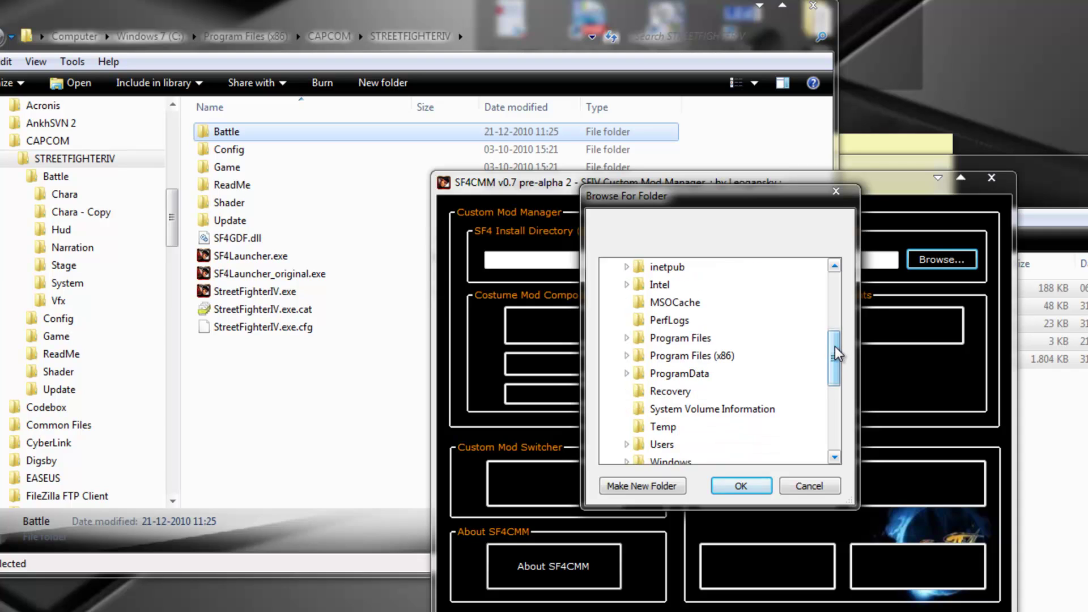
{"action": "left_click", "coordinate": [712, 356]}
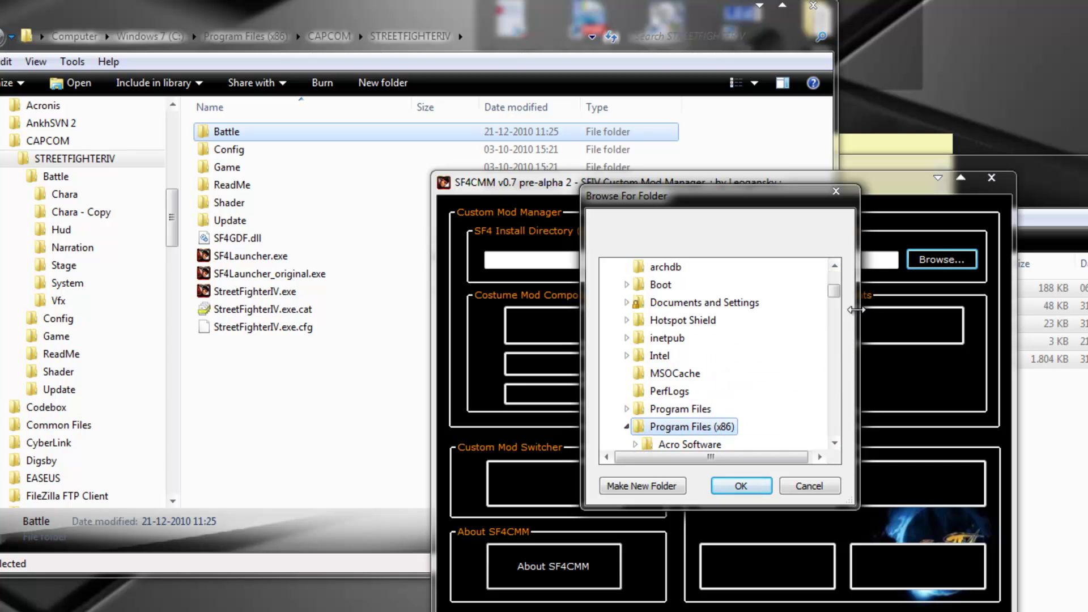
{"action": "left_click", "coordinate": [834, 443]}
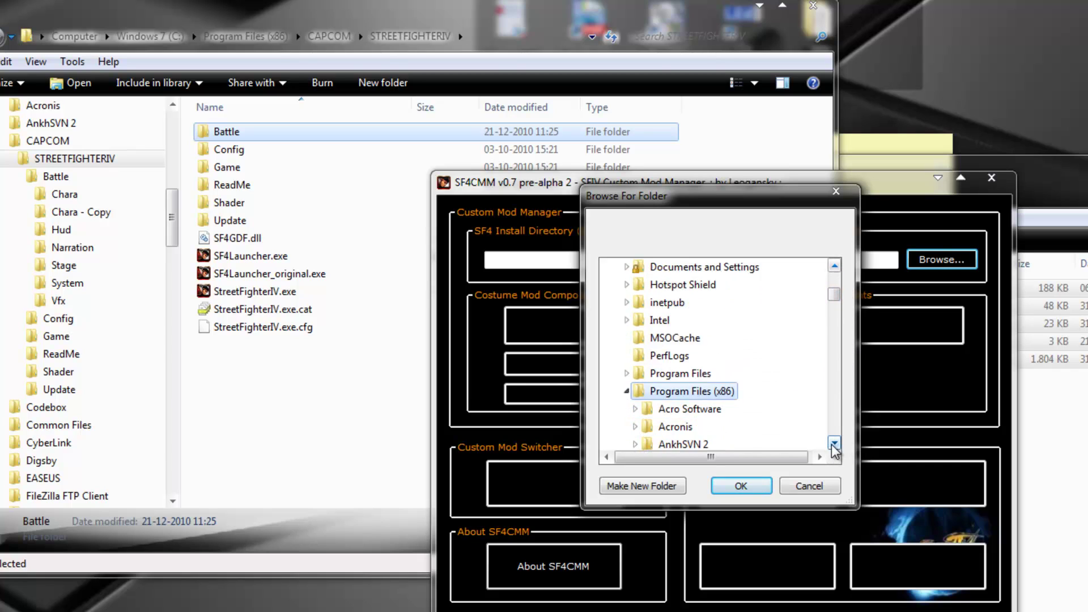
{"action": "left_click", "coordinate": [680, 303]}
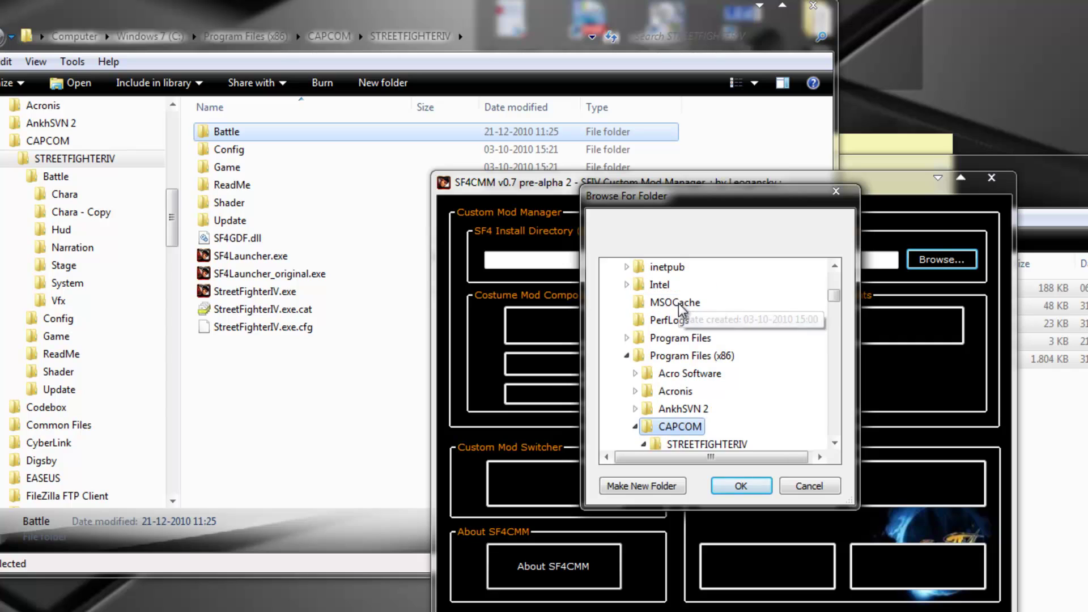
{"action": "left_click", "coordinate": [834, 444]}
{"action": "left_click", "coordinate": [713, 373]}
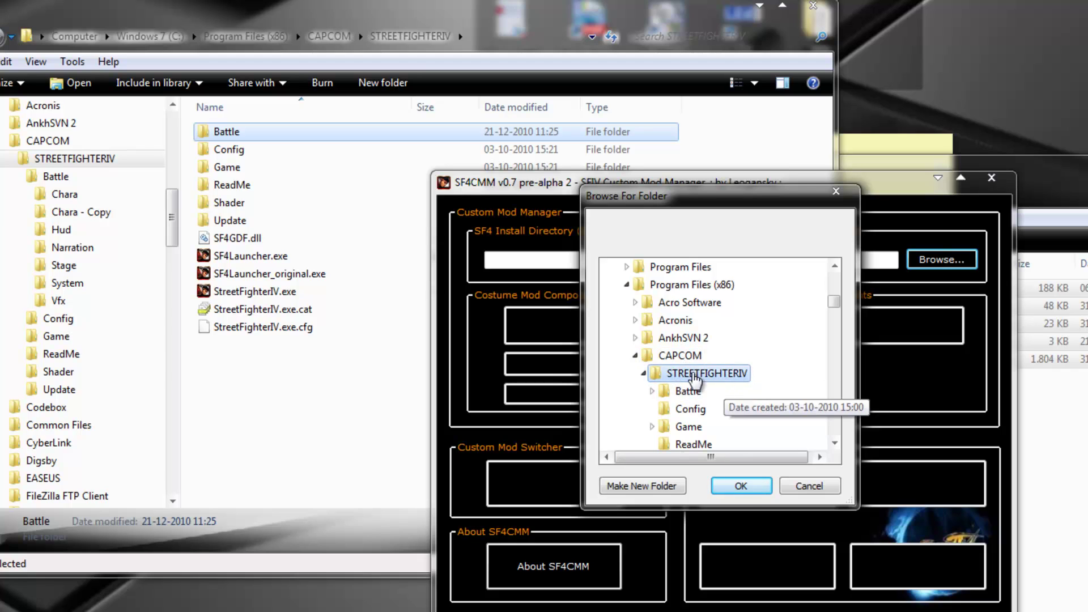
Confirm C:\Program Files (x86)\CAPCOM\STREETFIGHTERIV as the install folder and reposition the SF4CMM window
{"action": "left_click", "coordinate": [745, 486]}
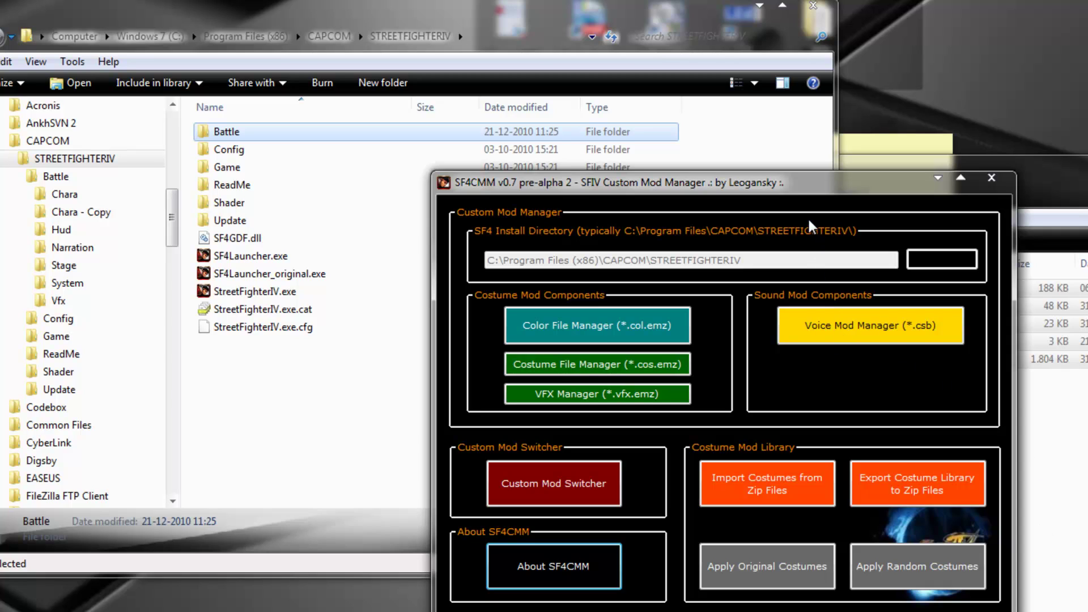
{"action": "left_click_drag", "start_coordinate": [813, 192], "coordinate": [783, 140]}
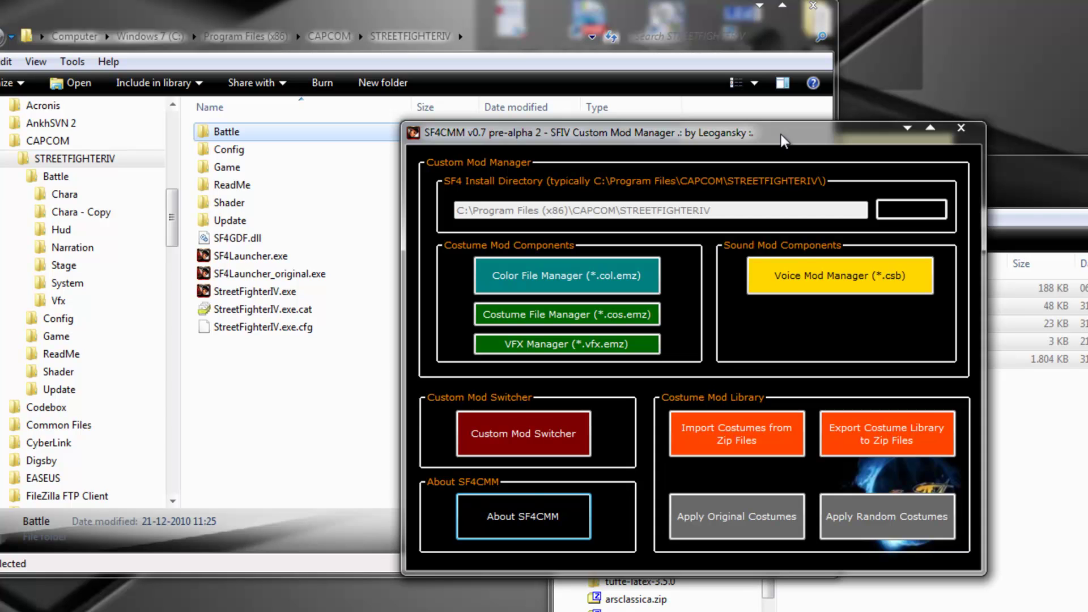
{"action": "left_click_drag", "start_coordinate": [783, 141], "coordinate": [788, 190]}
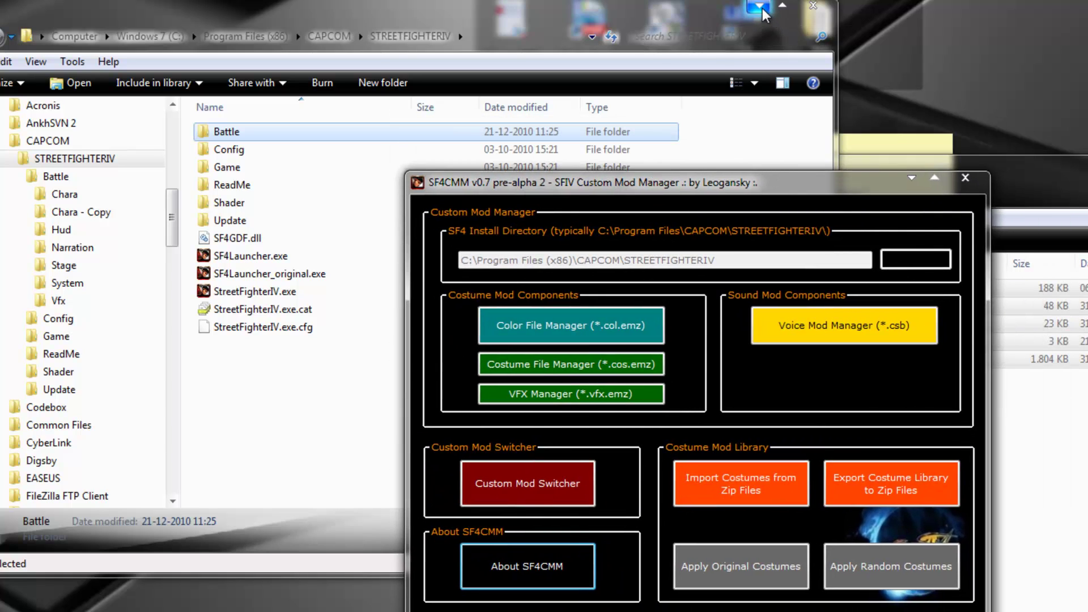
Open Battle and then Chara in Explorer, and move the mod manager window aside
{"action": "double_click", "coordinate": [236, 137]}
{"action": "double_click", "coordinate": [236, 137]}
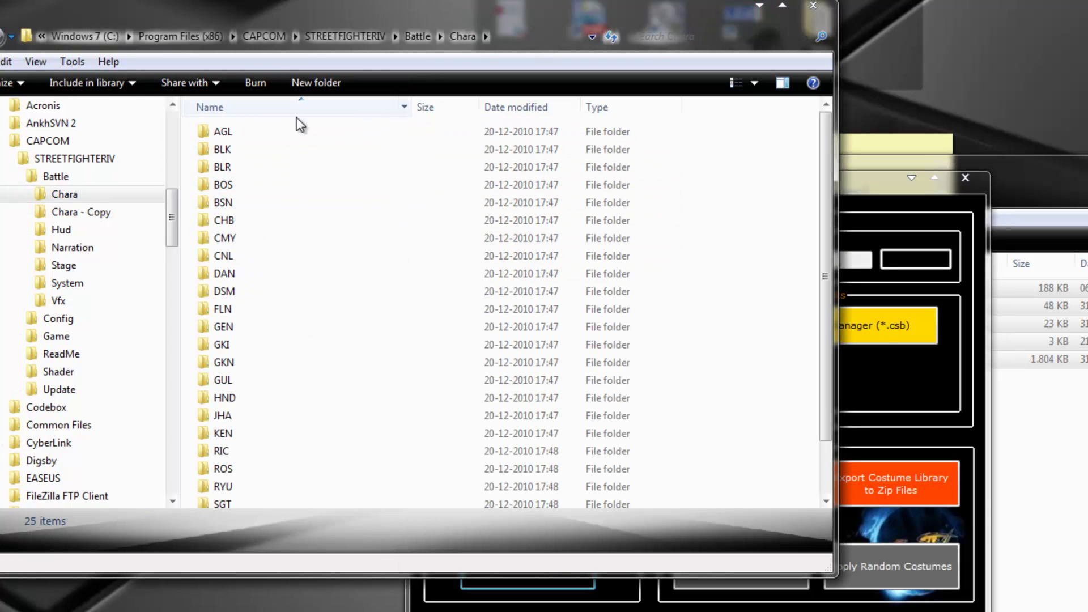
{"action": "left_click_drag", "start_coordinate": [858, 193], "coordinate": [931, 205]}
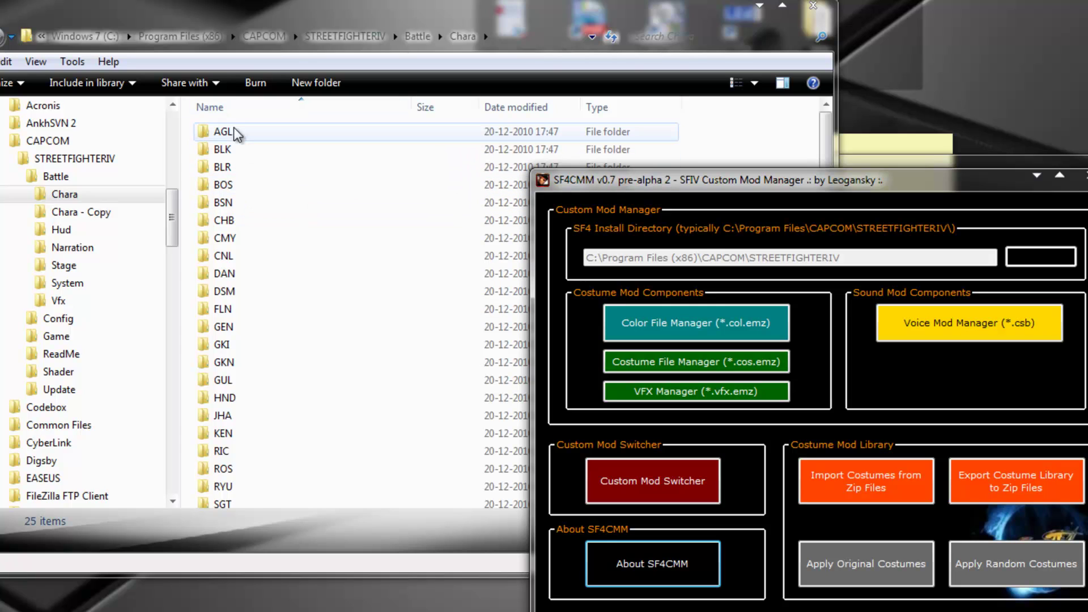
Browse the character folders from AGL down to CHB
{"action": "left_click", "coordinate": [233, 131]}
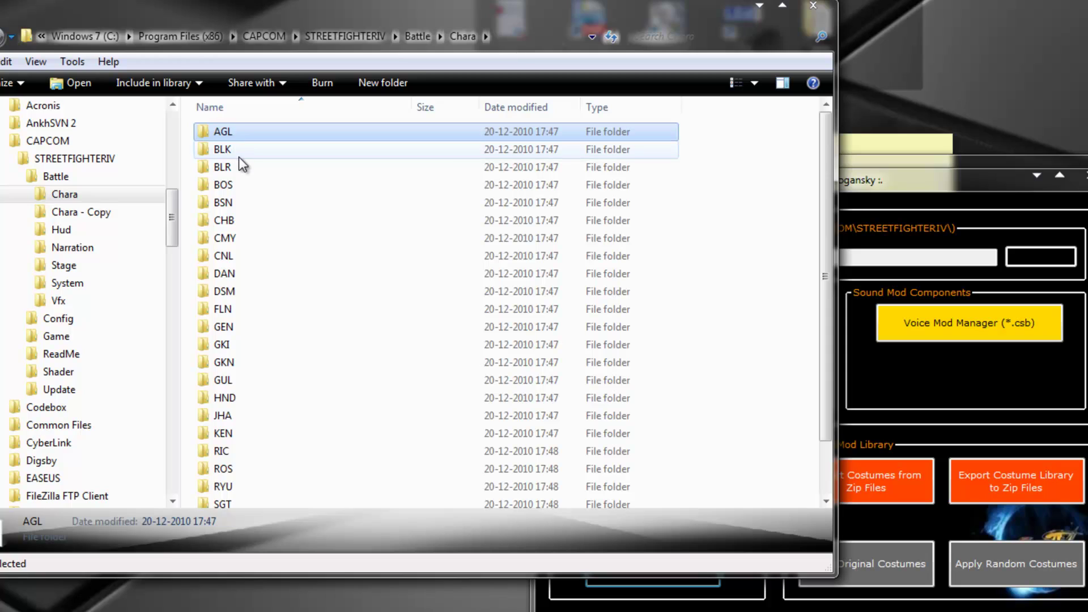
{"action": "left_click", "coordinate": [239, 155]}
{"action": "left_click", "coordinate": [239, 169]}
{"action": "left_click", "coordinate": [239, 184]}
{"action": "left_click", "coordinate": [239, 202]}
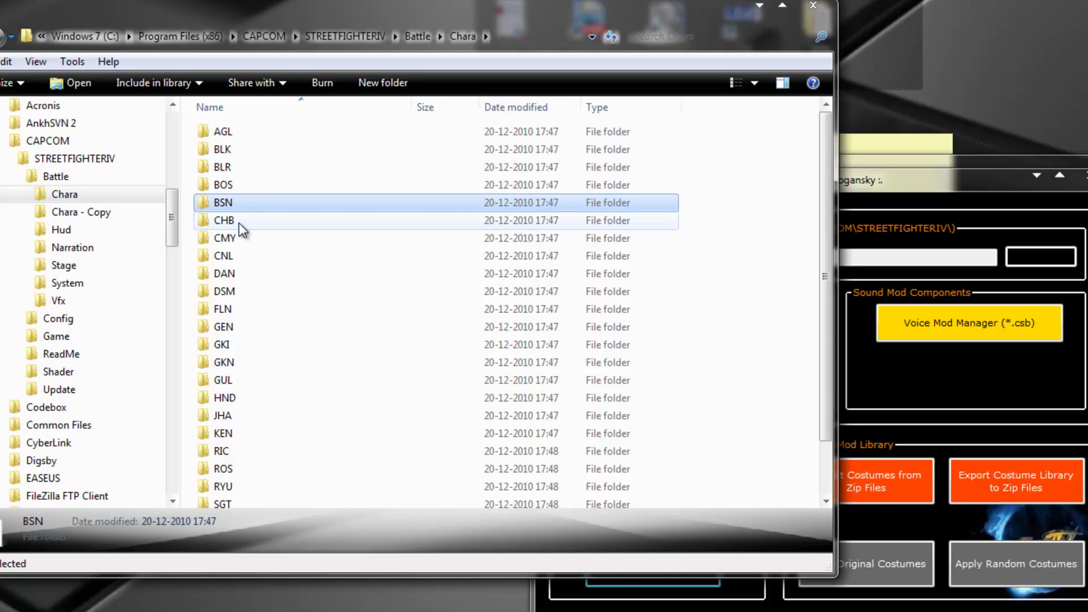
{"action": "left_click", "coordinate": [239, 221]}
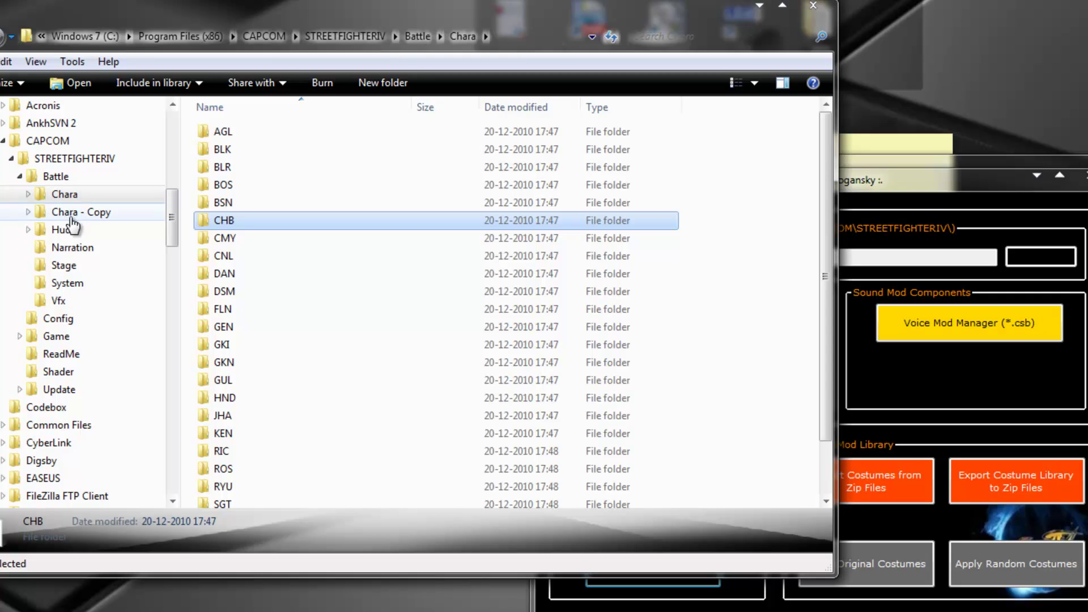
Recheck the first character folders from AGL and move the mod manager further right
{"action": "left_click", "coordinate": [994, 194]}
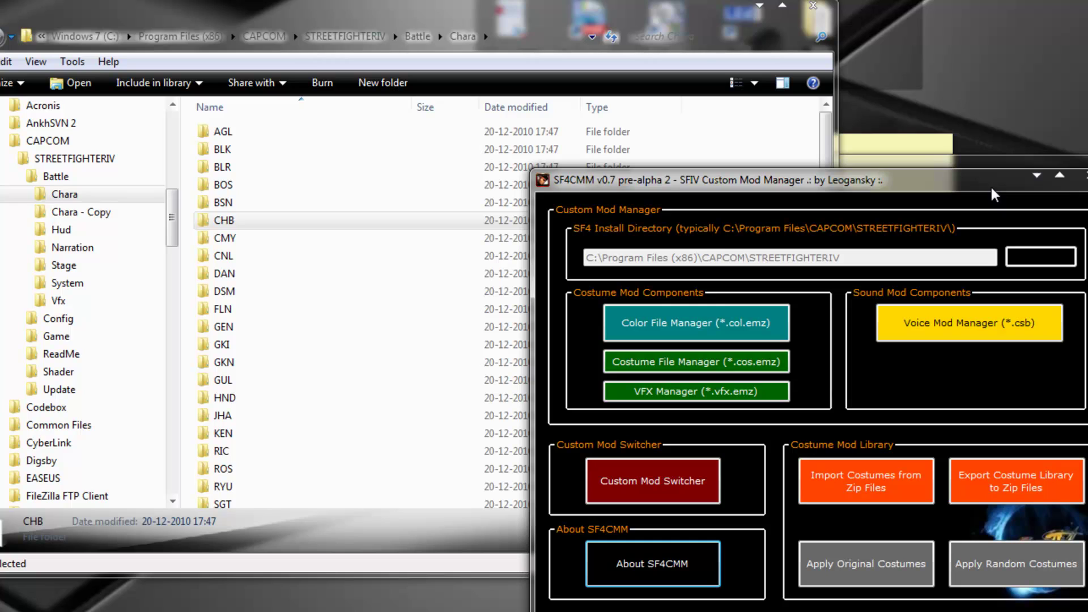
{"action": "left_click", "coordinate": [233, 134]}
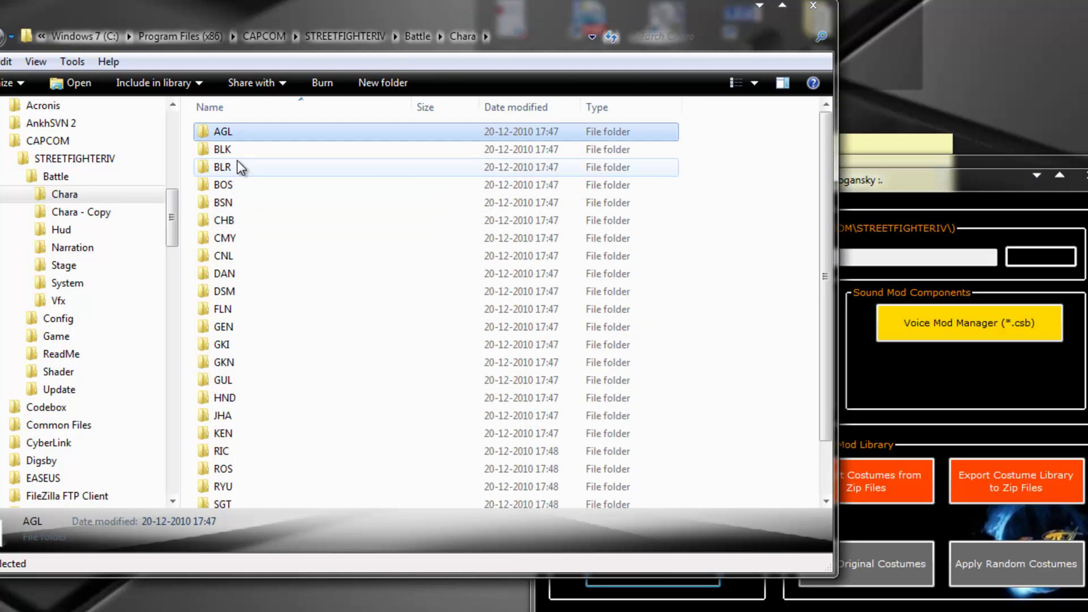
{"action": "left_click", "coordinate": [238, 150]}
{"action": "left_click", "coordinate": [241, 165]}
{"action": "left_click", "coordinate": [237, 131]}
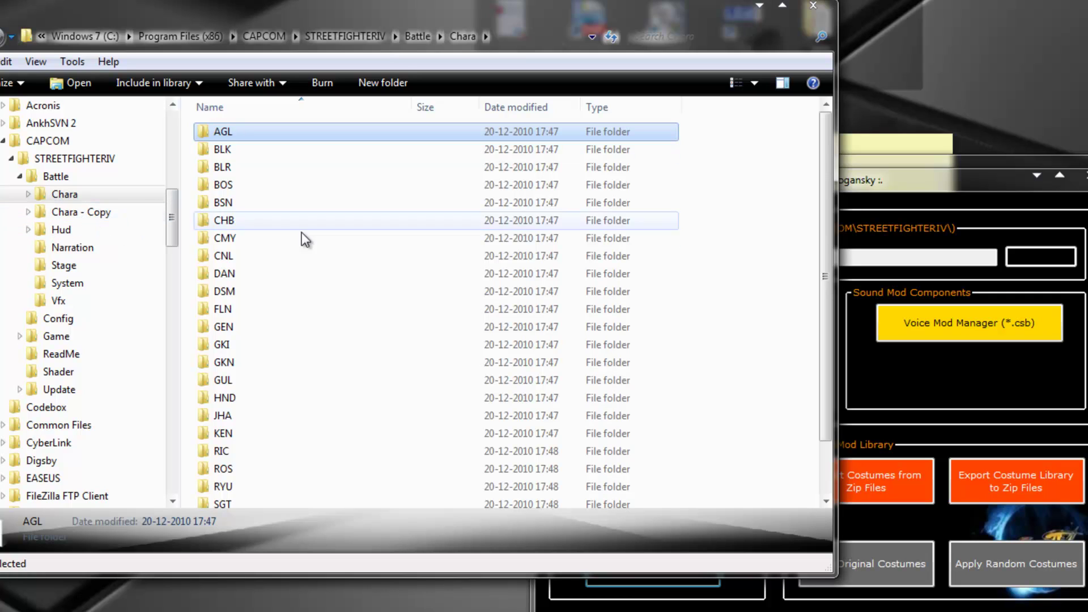
{"action": "left_click", "coordinate": [897, 202]}
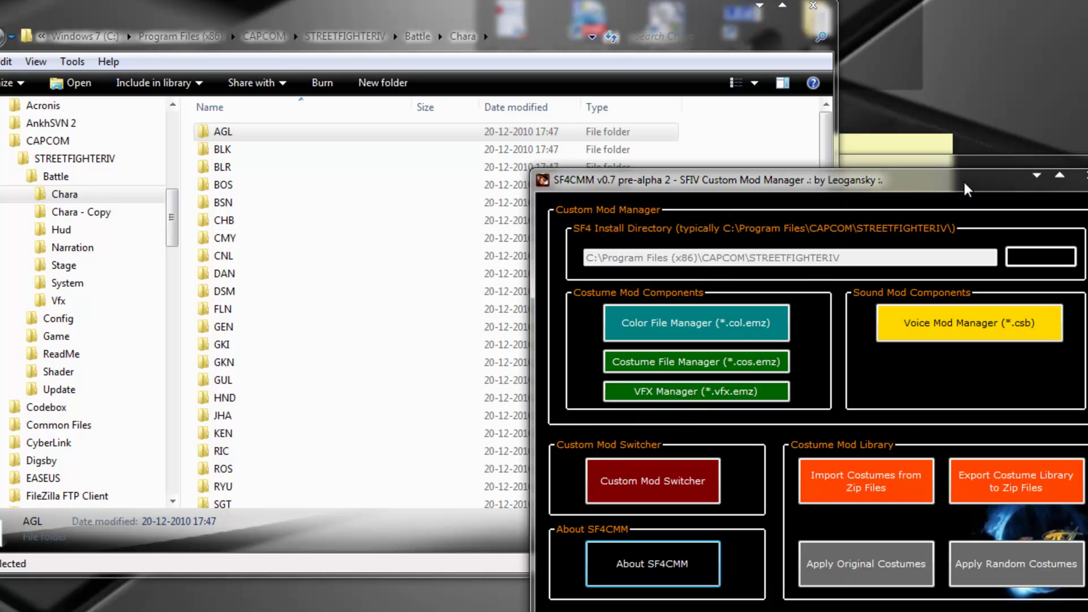
{"action": "left_click_drag", "start_coordinate": [930, 186], "coordinate": [1072, 179]}
{"action": "left_click", "coordinate": [242, 133]}
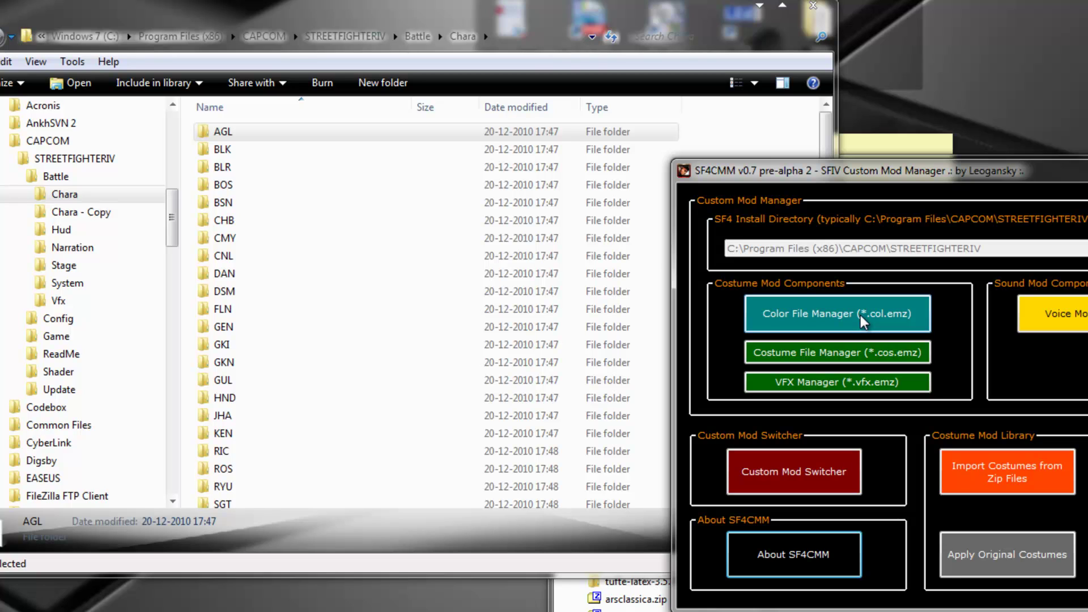
Open the Color File Manager, continue past the access-denied error, and choose Ryu
{"action": "left_click", "coordinate": [860, 315]}
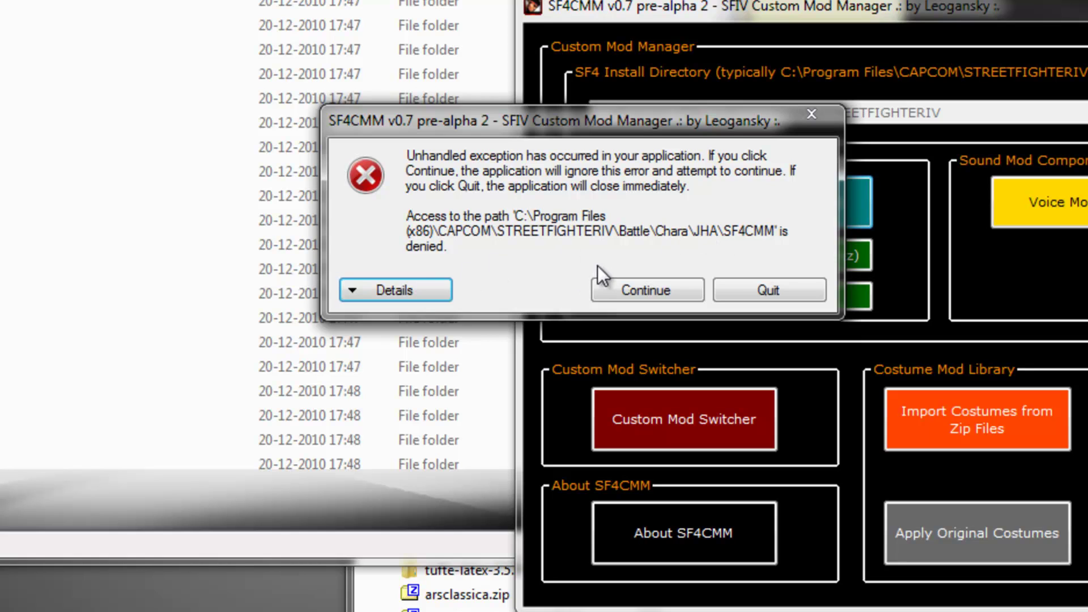
{"action": "left_click", "coordinate": [632, 290]}
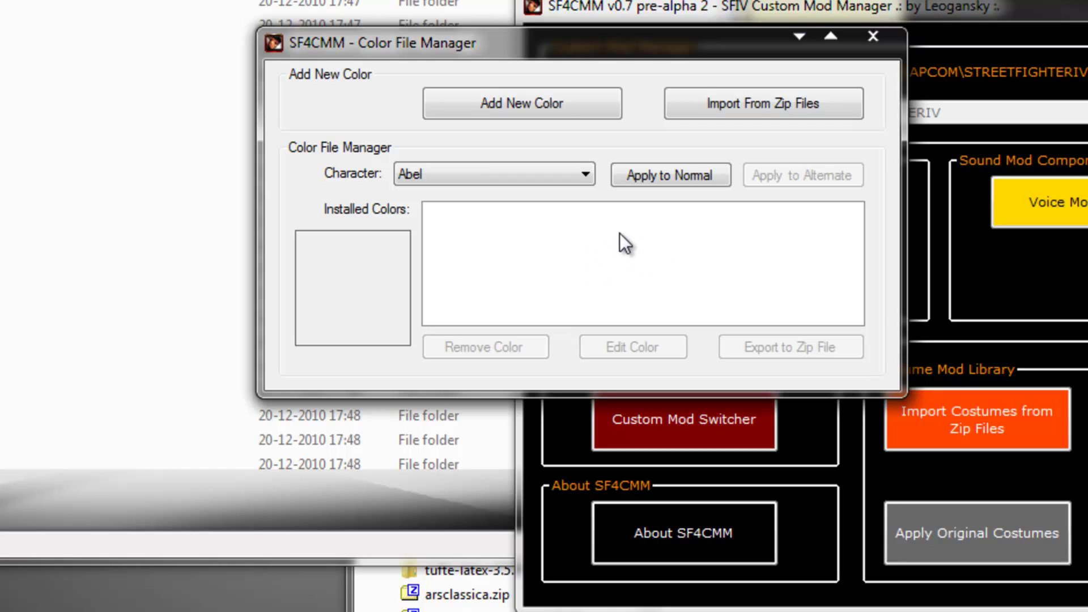
{"action": "left_click", "coordinate": [587, 182]}
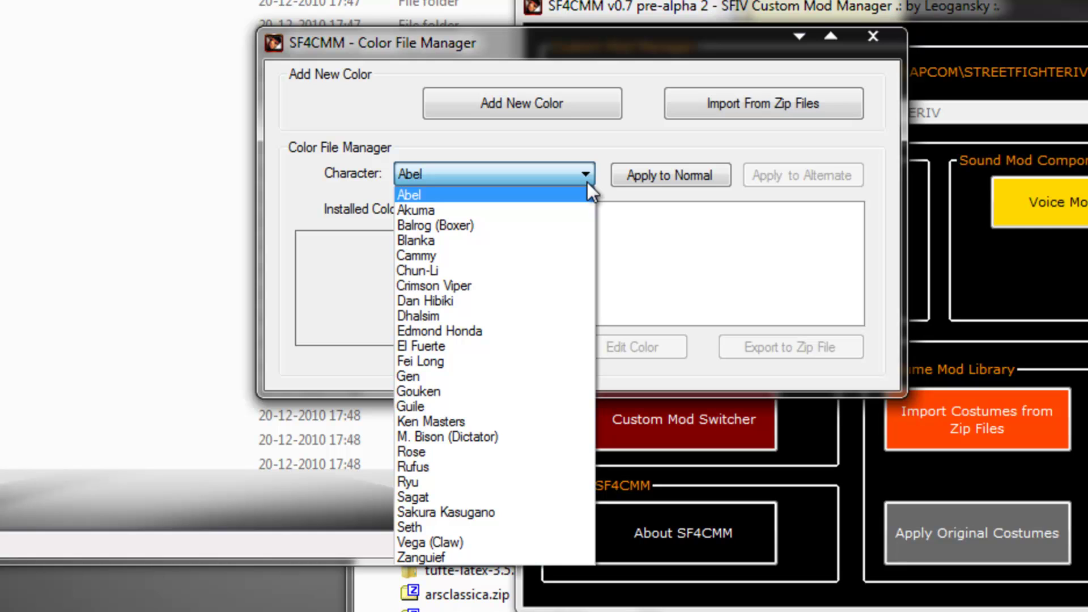
{"action": "left_click", "coordinate": [526, 483]}
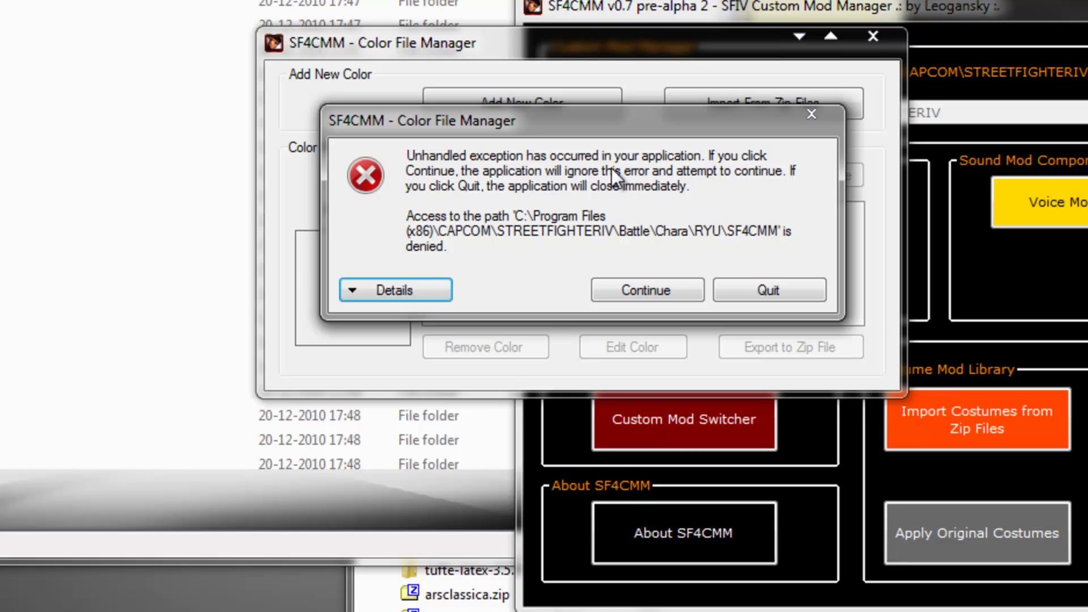
Dismiss the access-denied error and close the Color File Manager and SF4CMM
{"action": "left_click", "coordinate": [678, 299]}
{"action": "left_click", "coordinate": [872, 37]}
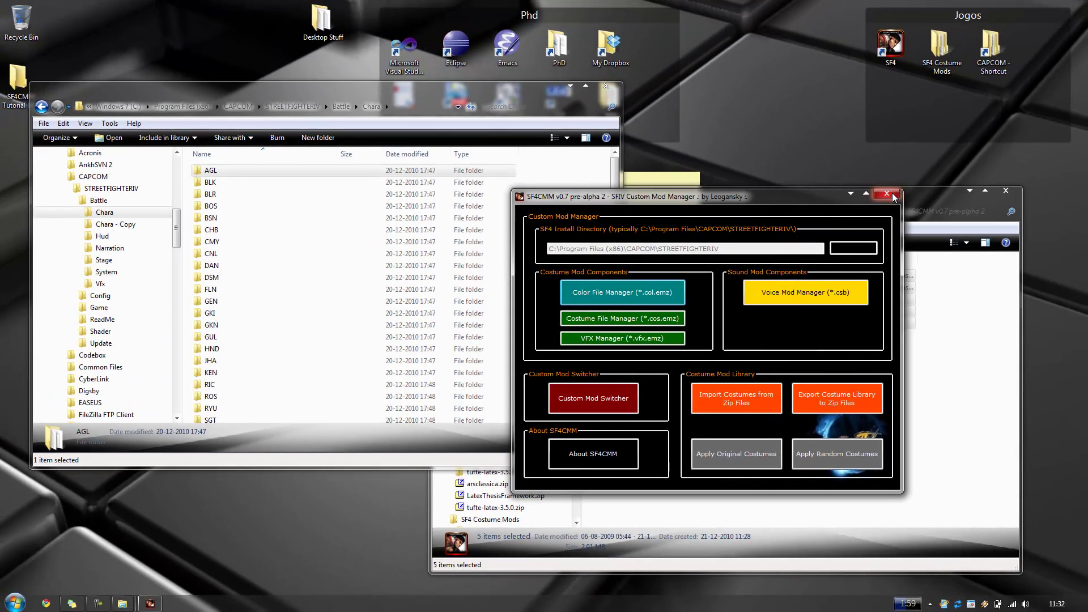
{"action": "left_click", "coordinate": [918, 177]}
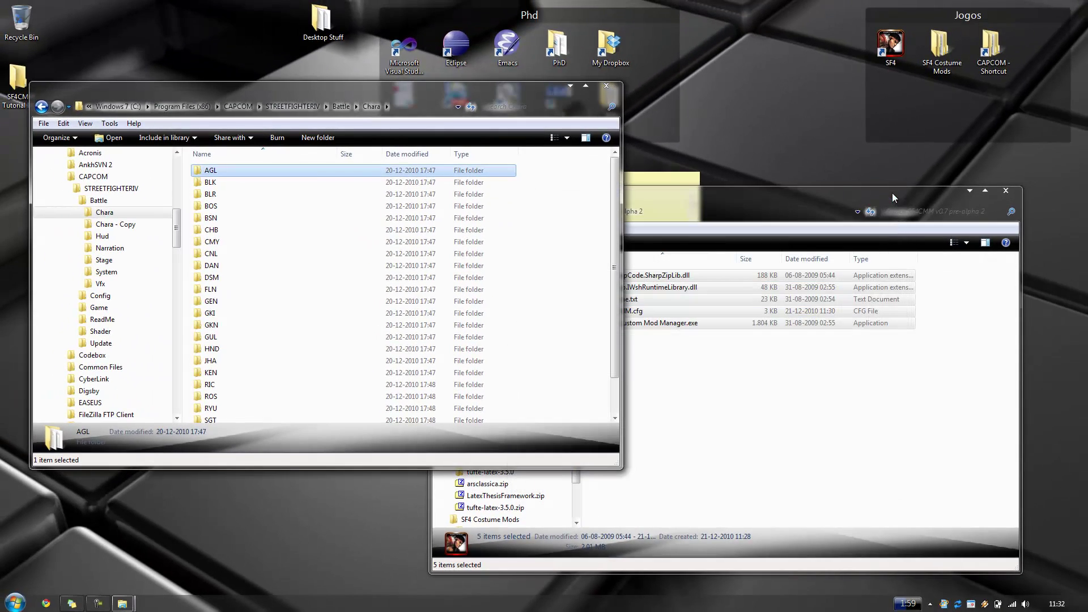
{"action": "left_click", "coordinate": [806, 374]}
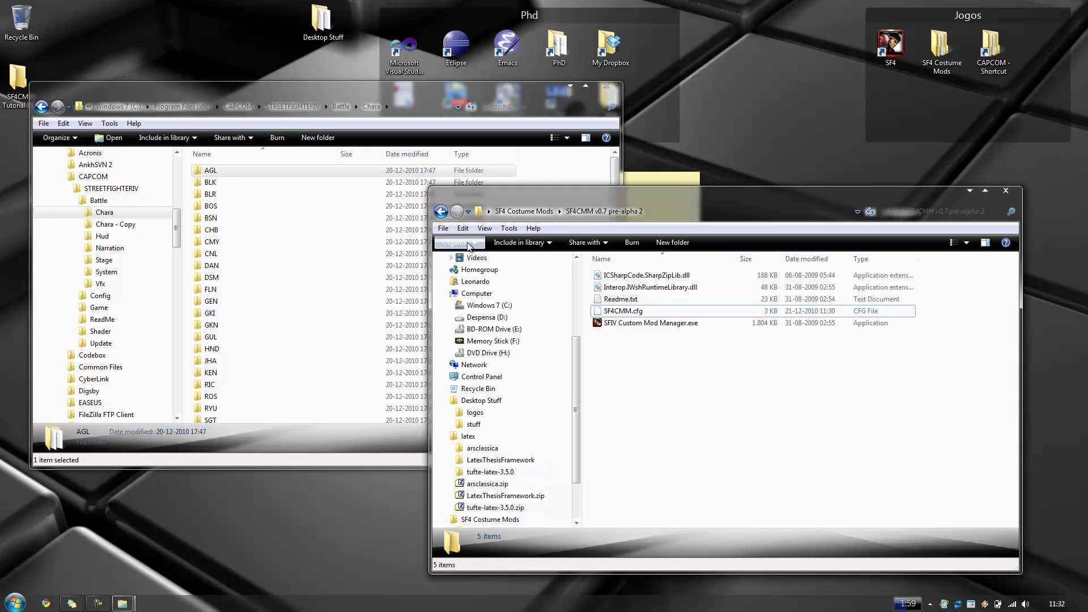
Open the Chara folder's Properties on the Security tab
{"action": "left_click", "coordinate": [103, 217]}
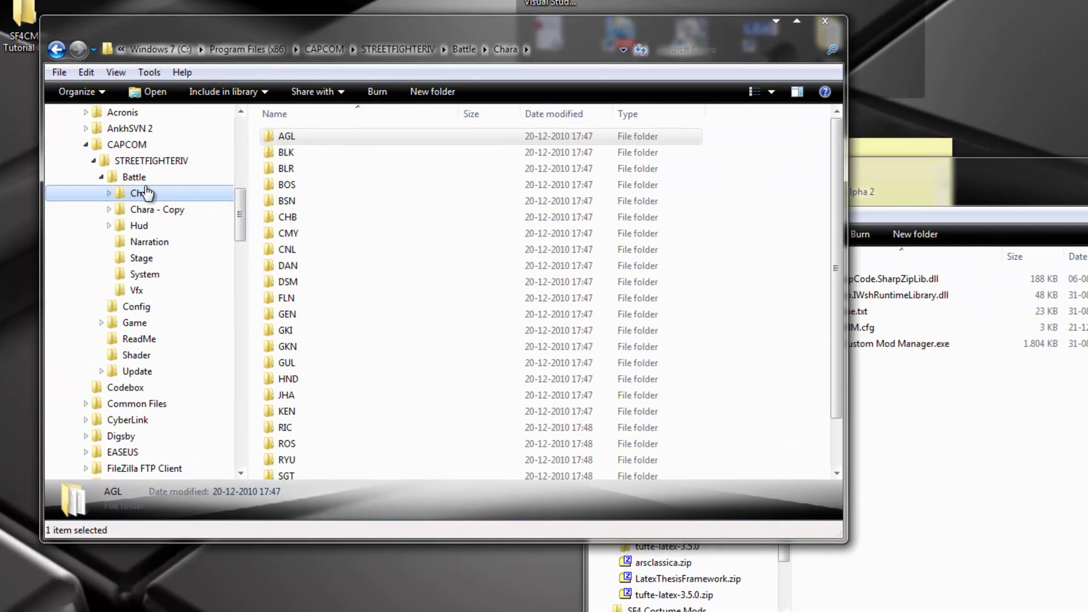
{"action": "left_click", "coordinate": [143, 193]}
{"action": "right_click", "coordinate": [139, 198]}
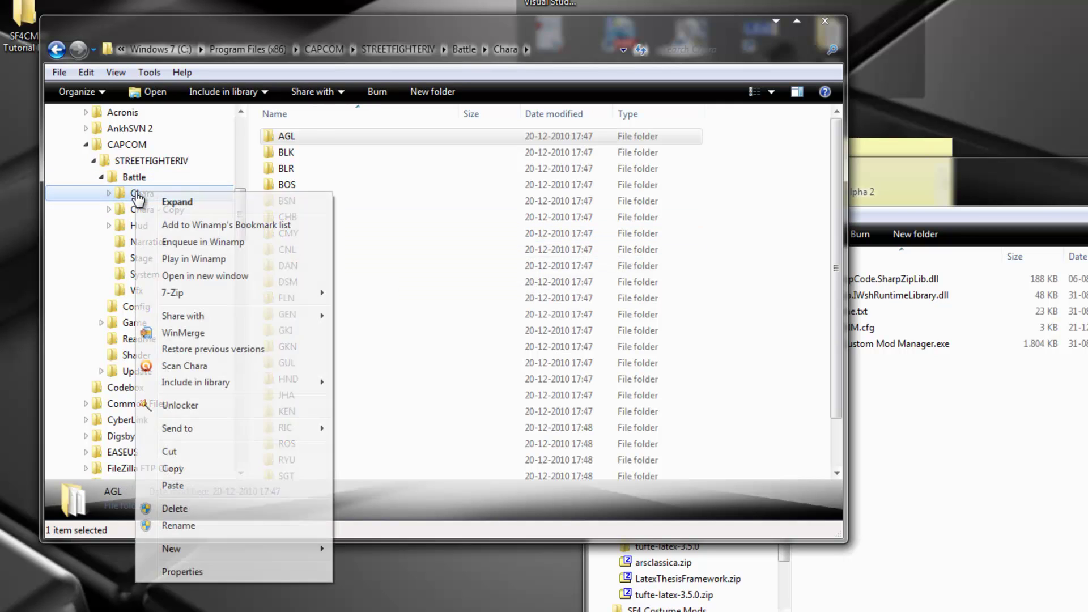
{"action": "left_click", "coordinate": [273, 578]}
{"action": "left_click_drag", "start_coordinate": [433, 353], "coordinate": [656, 149]}
{"action": "left_click", "coordinate": [615, 165]}
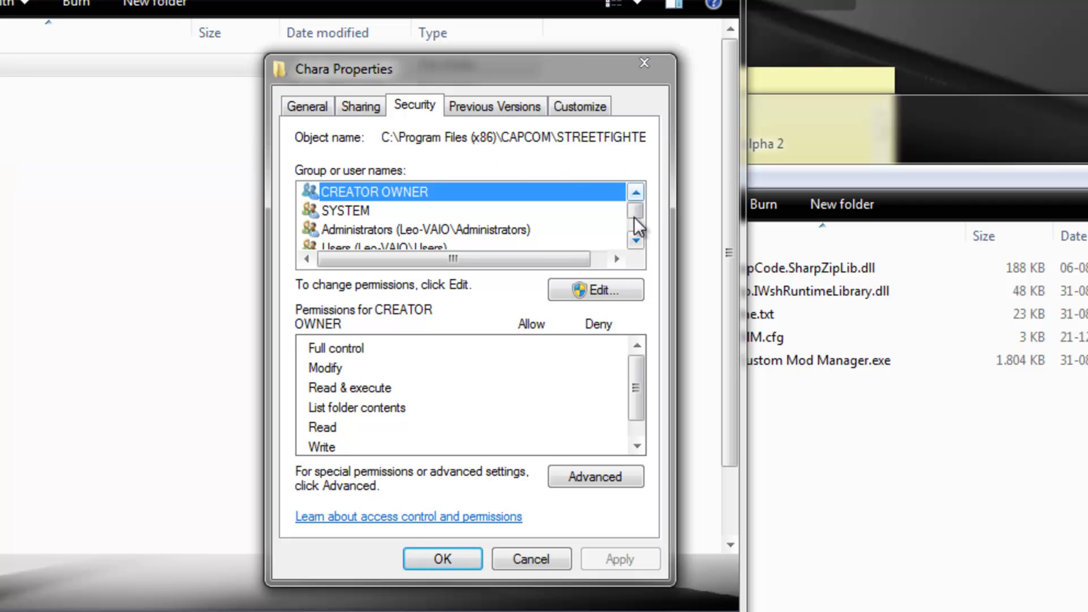
Inspect the Users and TrustedInstaller permissions on Chara, then open the permission editor
{"action": "left_click", "coordinate": [636, 241]}
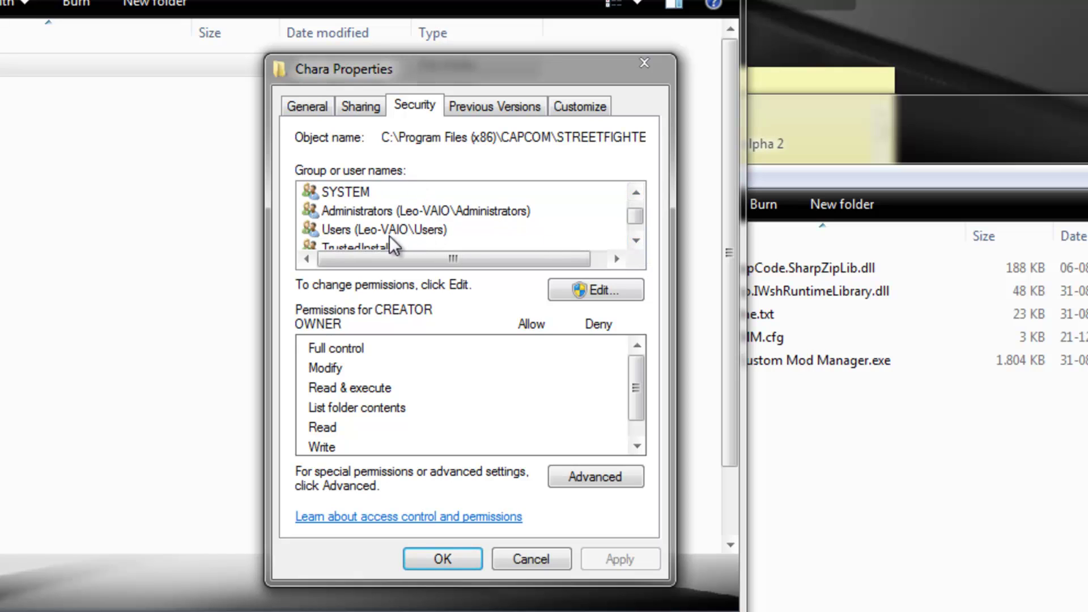
{"action": "left_click", "coordinate": [636, 192]}
{"action": "double_click", "coordinate": [635, 241]}
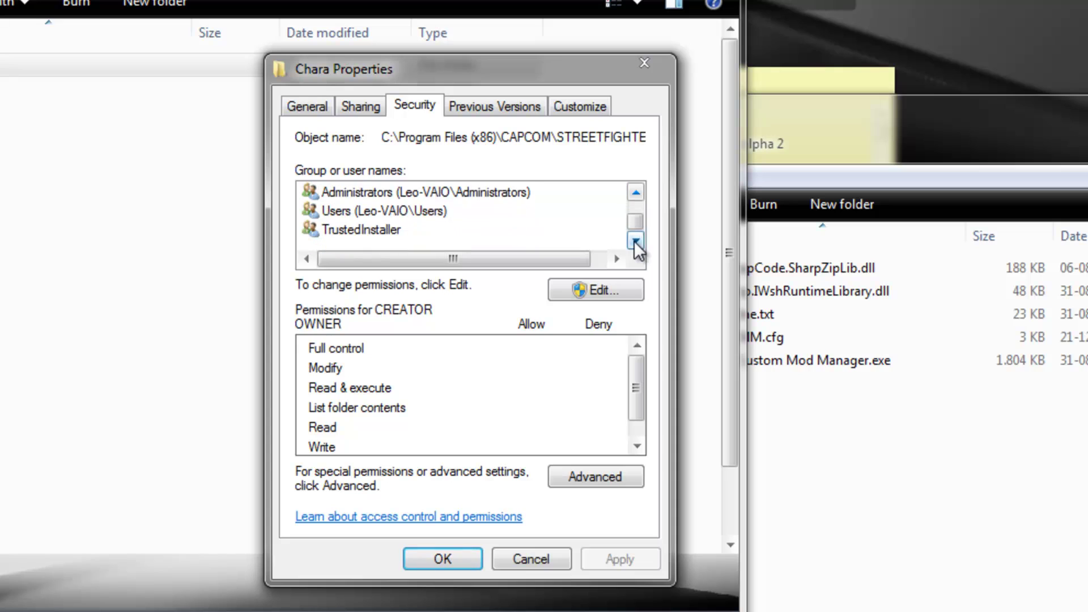
{"action": "left_click", "coordinate": [380, 205]}
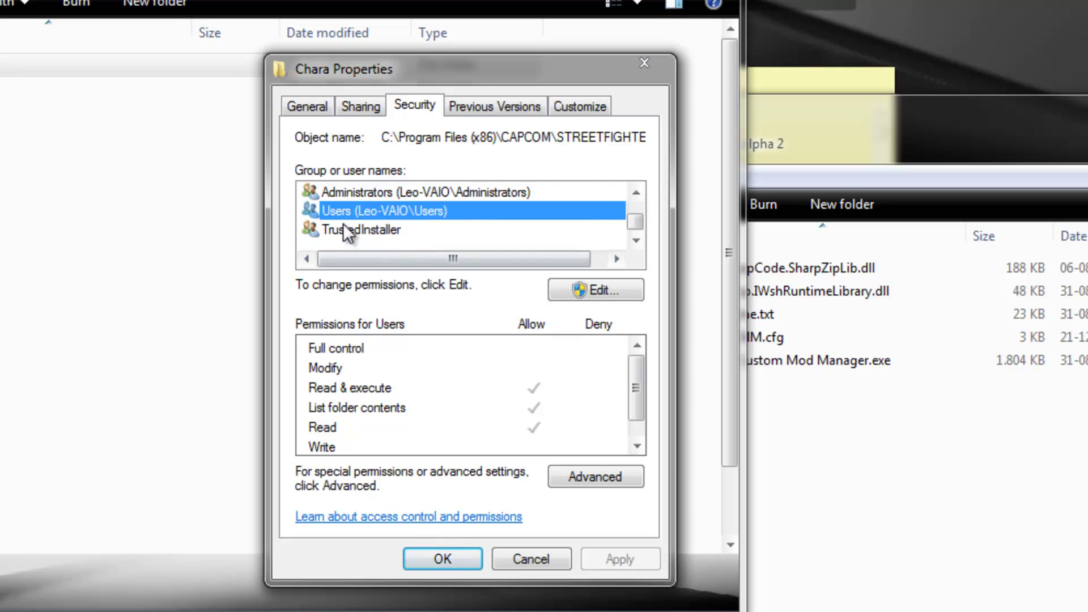
{"action": "left_click", "coordinate": [418, 225]}
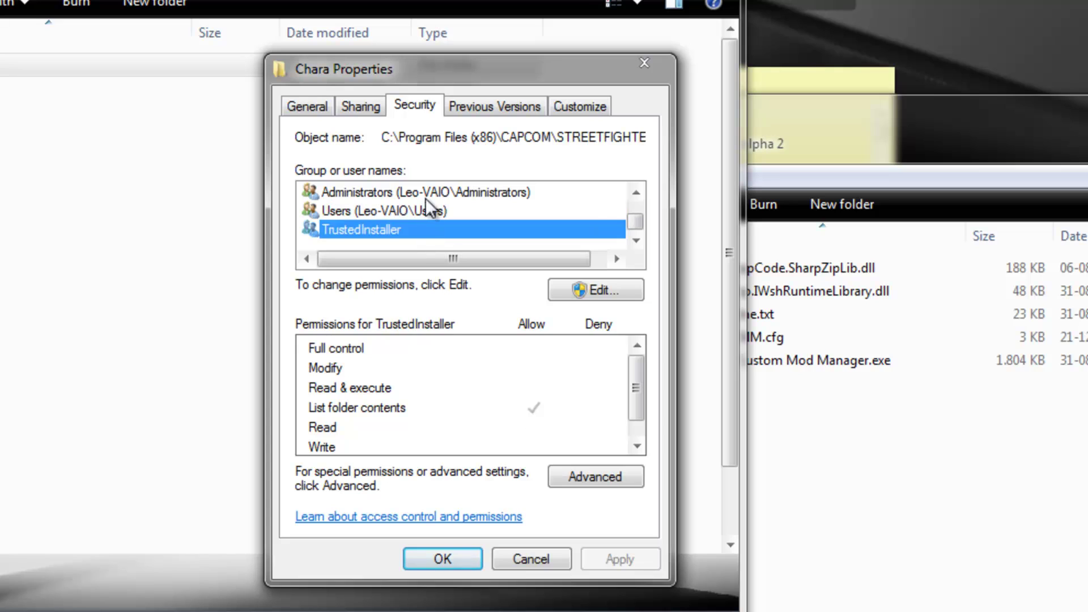
{"action": "left_click", "coordinate": [425, 212]}
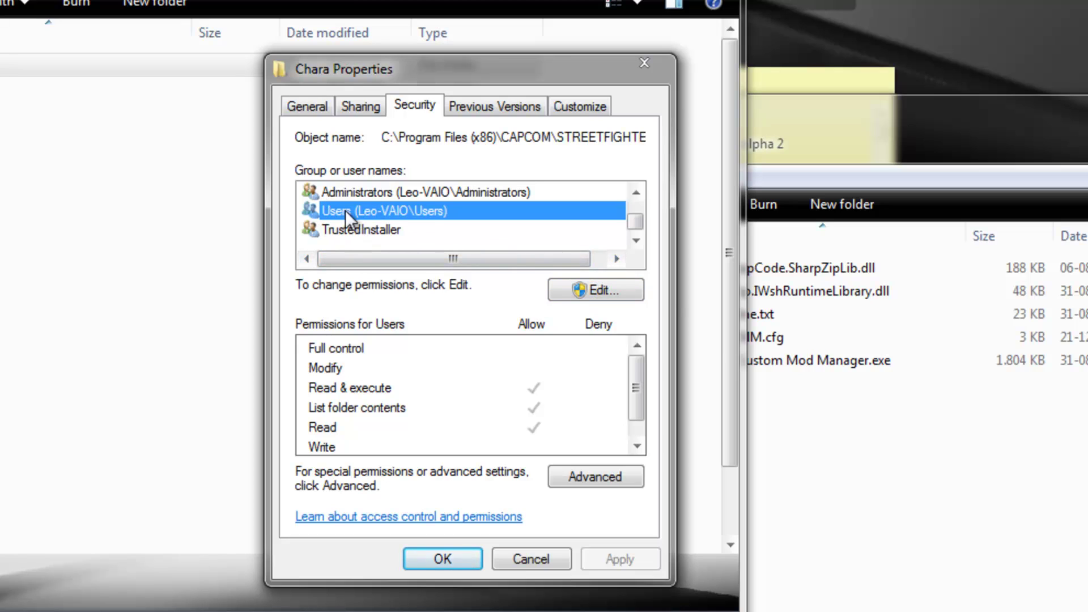
{"action": "left_click", "coordinate": [614, 298]}
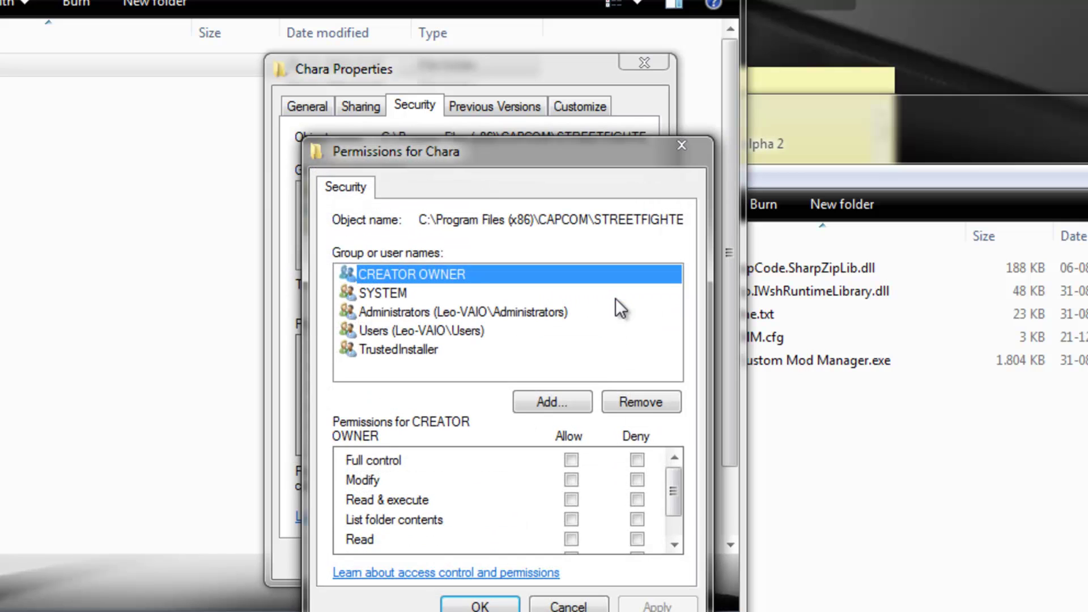
Allow Full control for Users in Permissions for Chara and confirm both dialogs with OK
{"action": "left_click_drag", "start_coordinate": [534, 158], "coordinate": [545, 100]}
{"action": "left_click", "coordinate": [432, 274]}
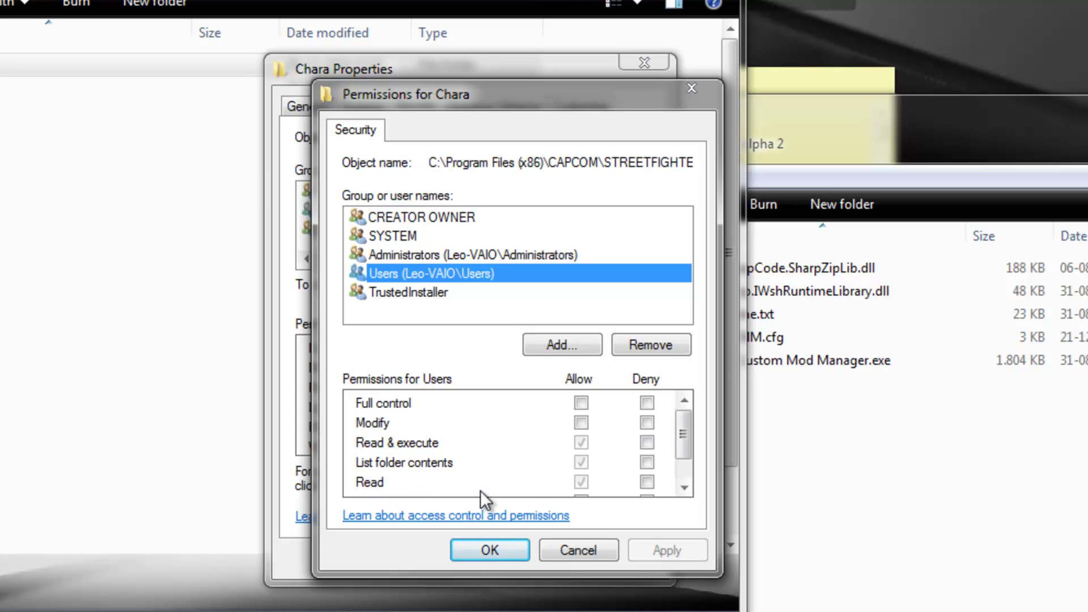
{"action": "left_click_drag", "start_coordinate": [677, 447], "coordinate": [674, 402]}
{"action": "left_click", "coordinate": [580, 402]}
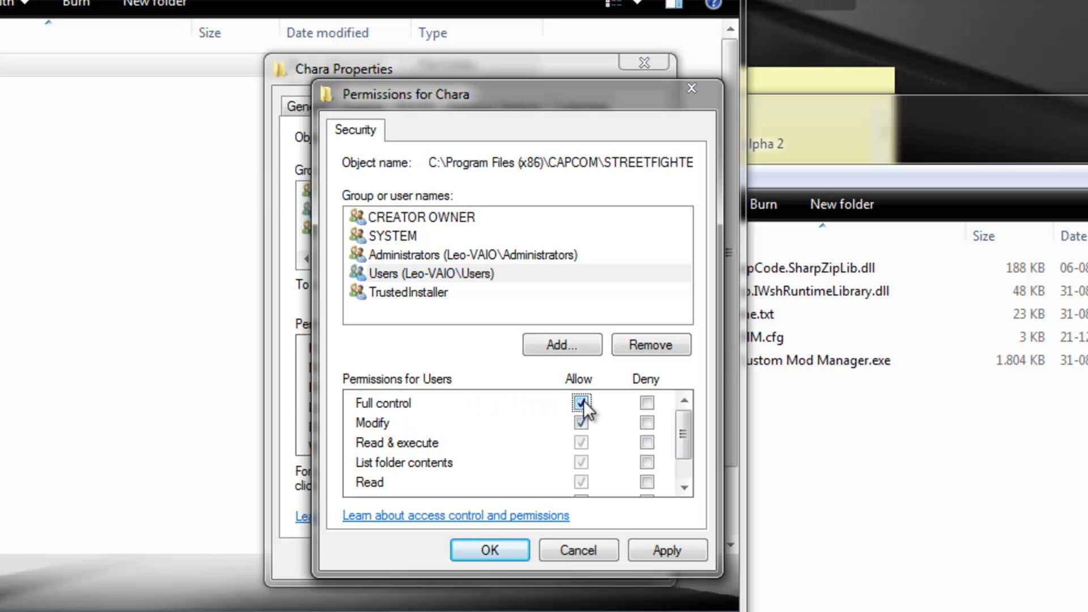
{"action": "left_click", "coordinate": [506, 548]}
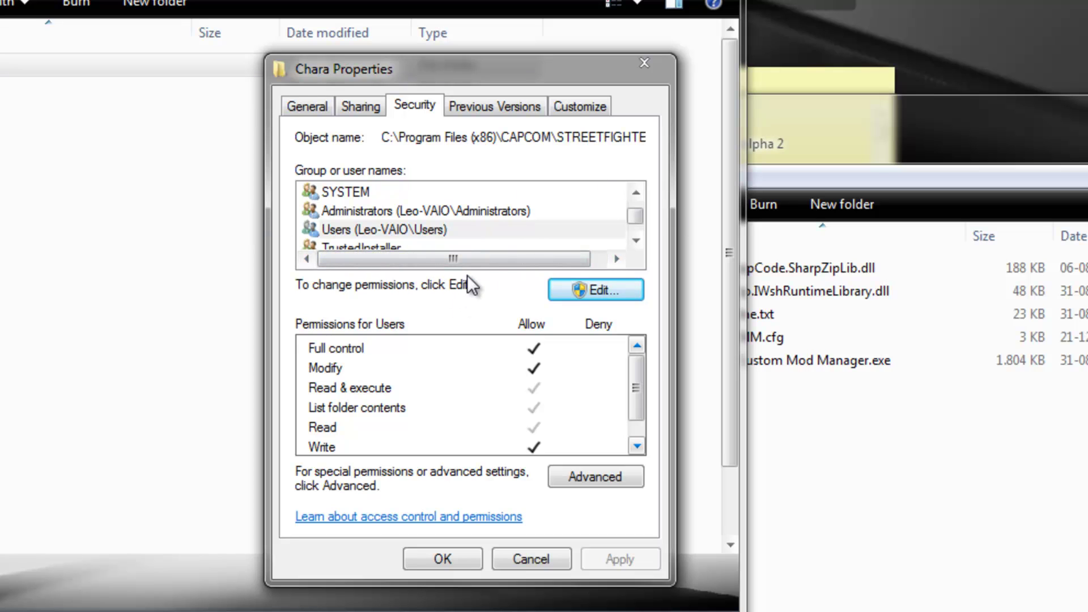
{"action": "left_click", "coordinate": [461, 555]}
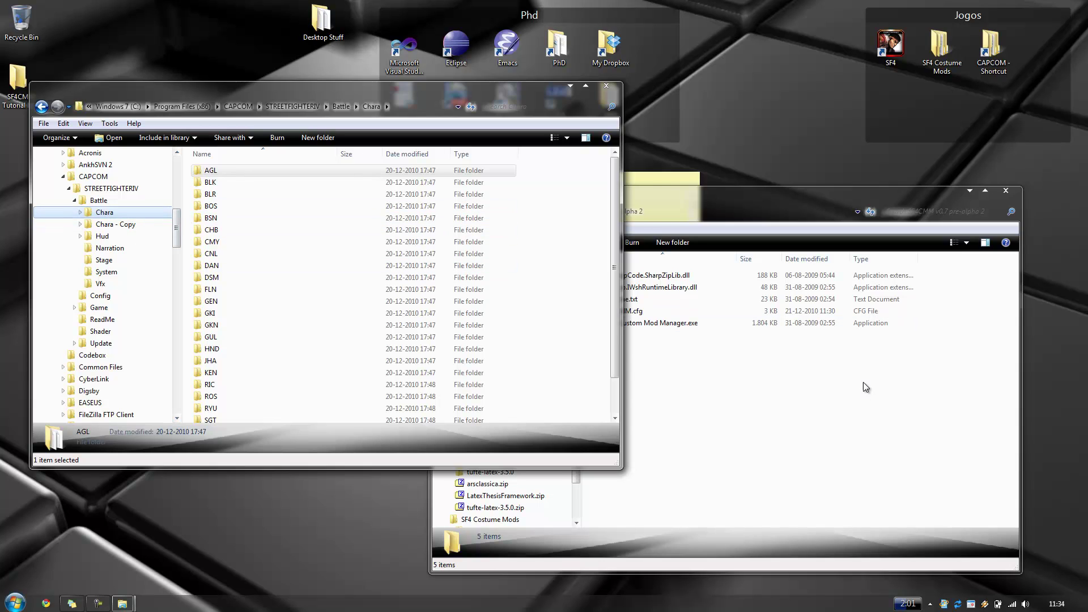
Relaunch SFIV Custom Mod Manager.exe and open the Color File Manager
{"action": "left_click", "coordinate": [827, 400]}
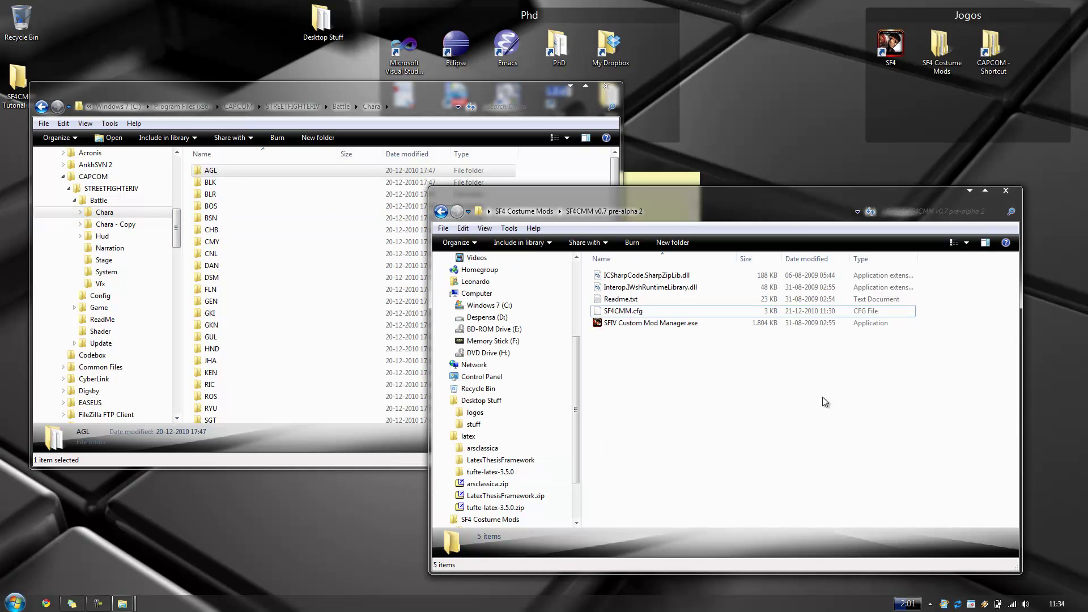
{"action": "double_click", "coordinate": [651, 328]}
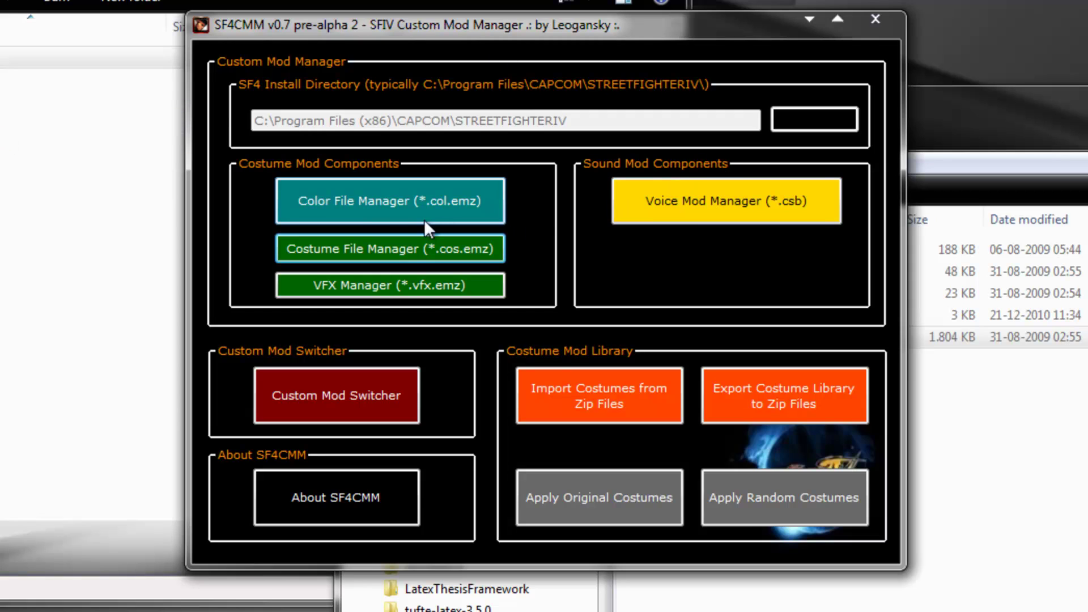
{"action": "left_click", "coordinate": [389, 216]}
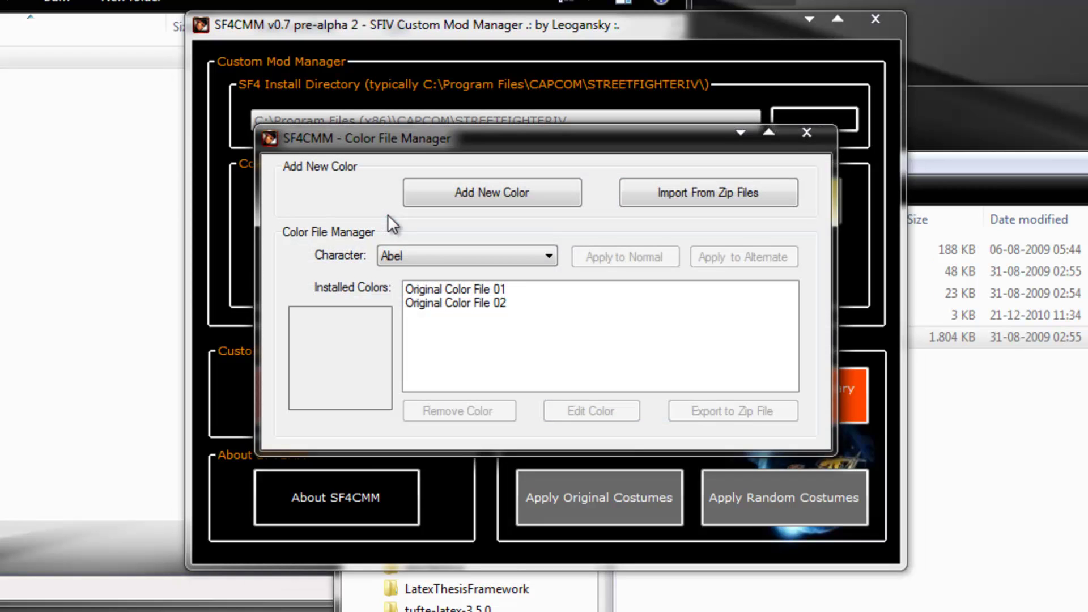
Select Ryu and browse his Original Color File 01 and 02 entries
{"action": "left_click", "coordinate": [481, 289]}
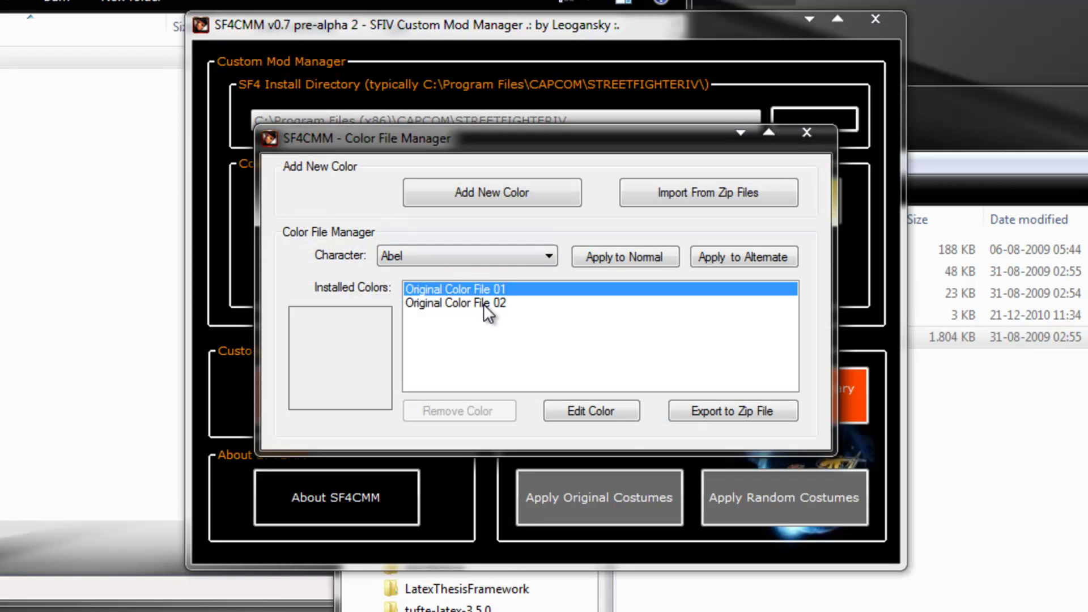
{"action": "left_click", "coordinate": [484, 303]}
{"action": "left_click", "coordinate": [485, 290]}
{"action": "left_click", "coordinate": [500, 304]}
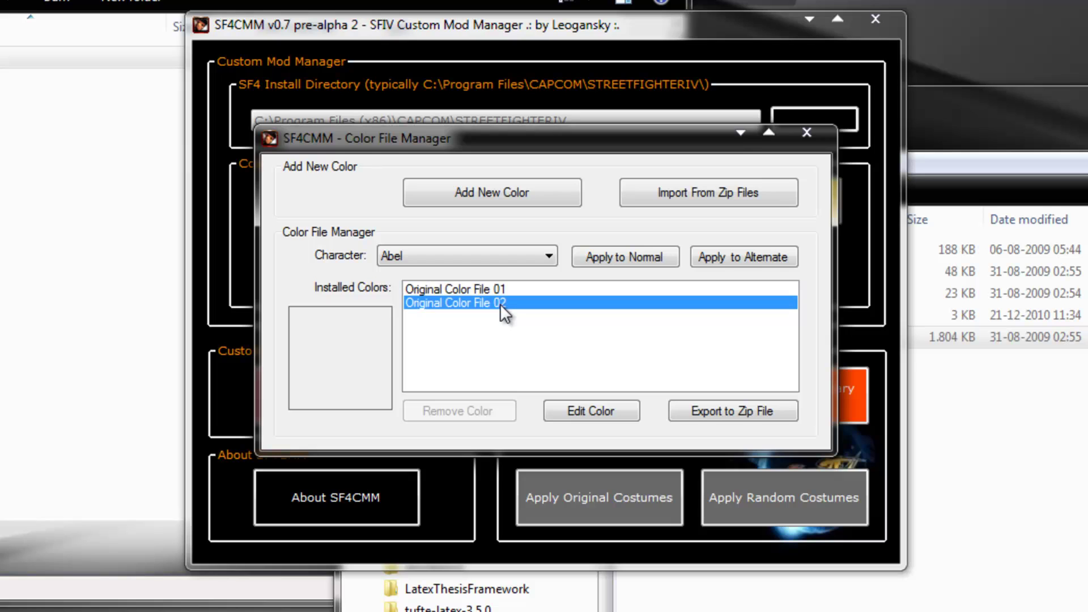
{"action": "left_click", "coordinate": [500, 296]}
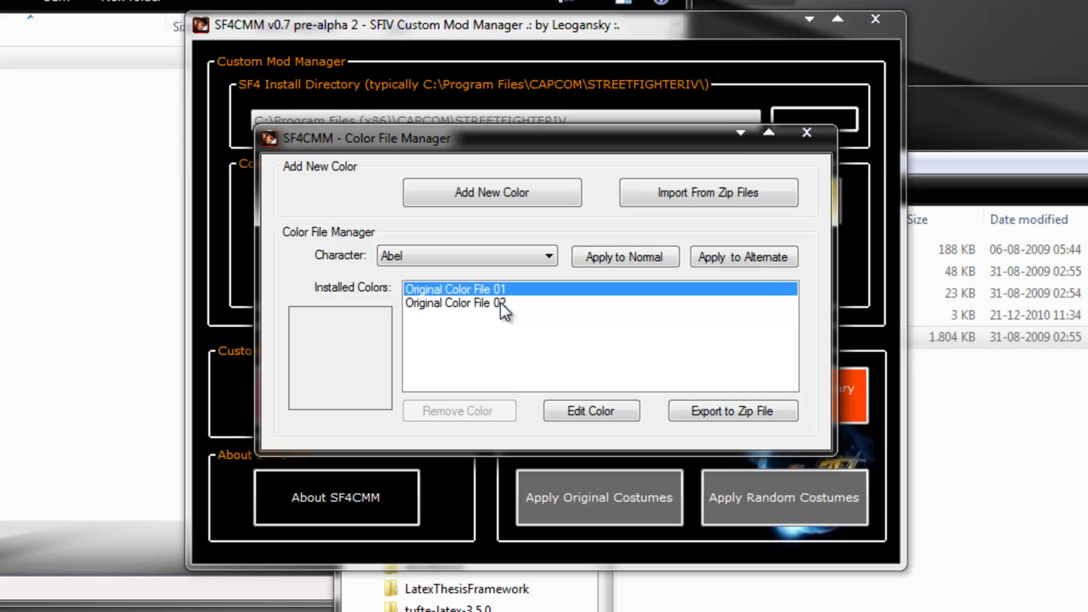
{"action": "left_click", "coordinate": [437, 259]}
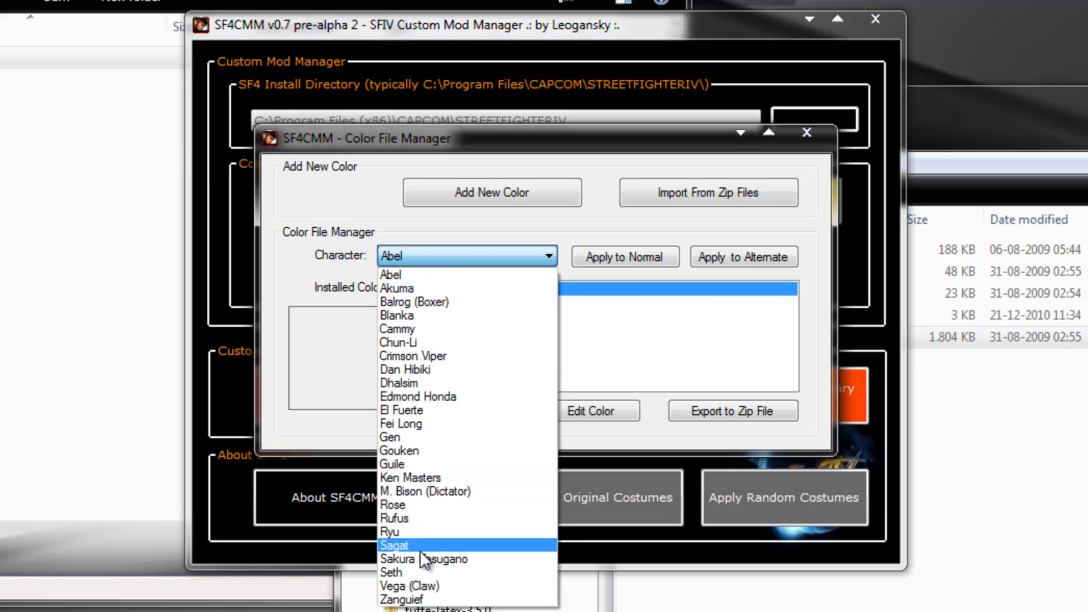
{"action": "left_click", "coordinate": [425, 533]}
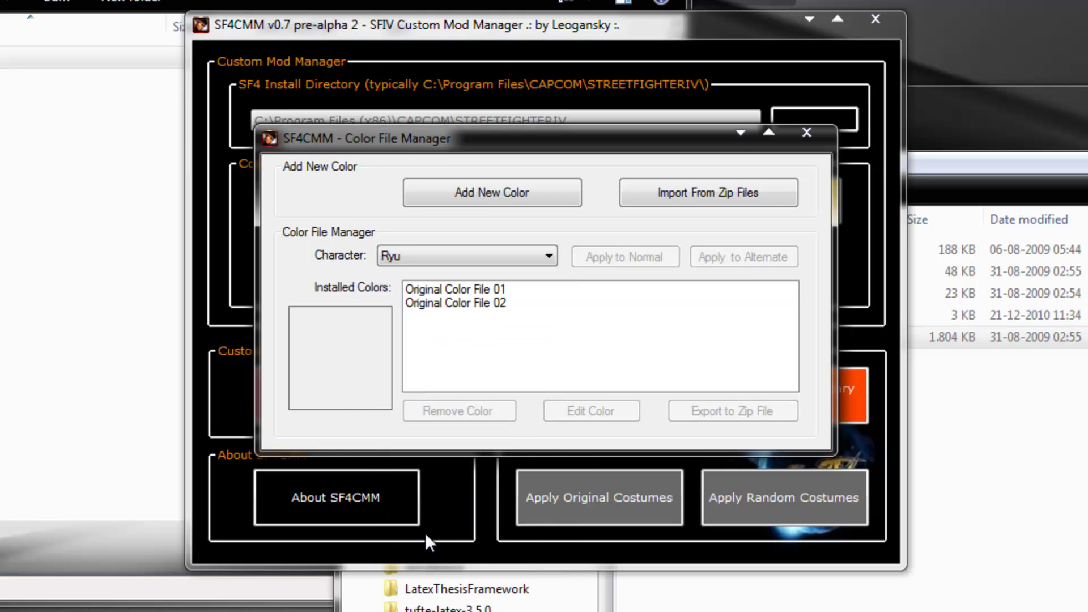
{"action": "left_click", "coordinate": [496, 306]}
{"action": "left_click", "coordinate": [489, 289]}
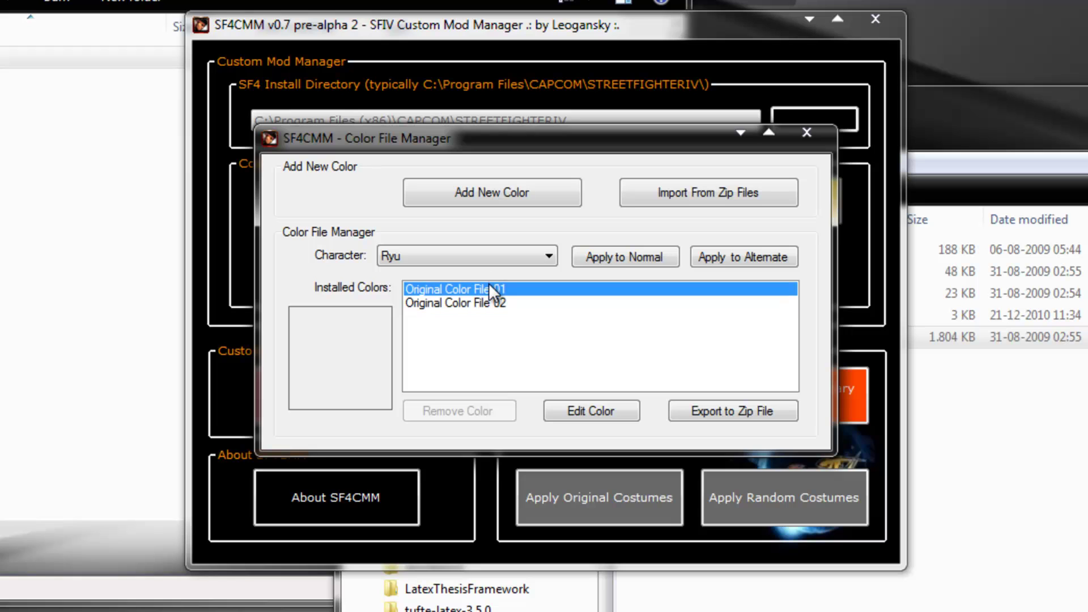
Close the Color File Manager dialog and the main SF4CMM window
{"action": "left_click", "coordinate": [819, 140]}
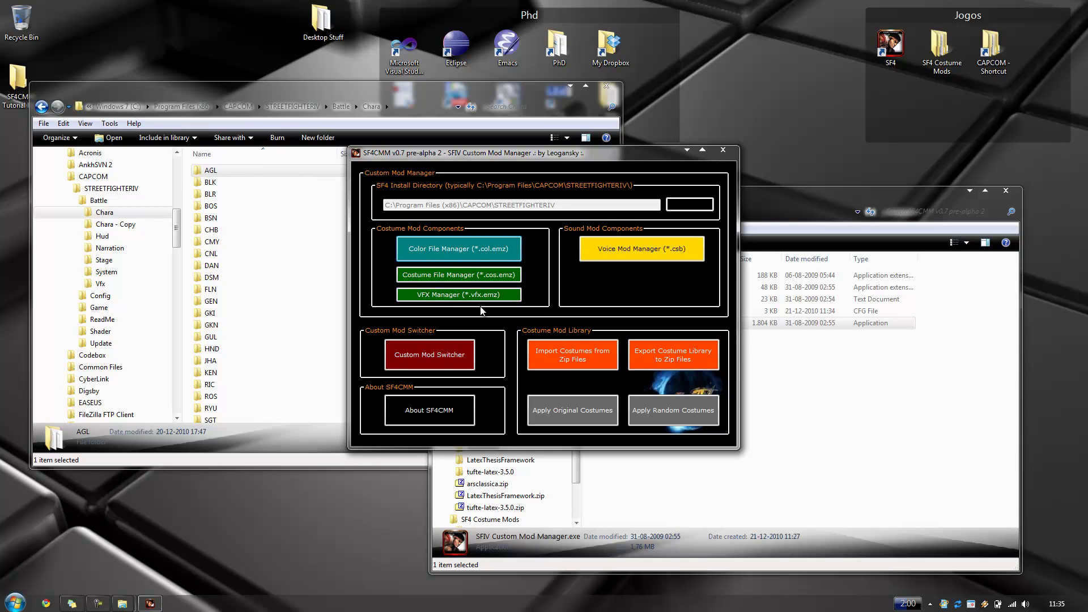
{"action": "left_click", "coordinate": [723, 150]}
{"action": "left_click", "coordinate": [97, 603]}
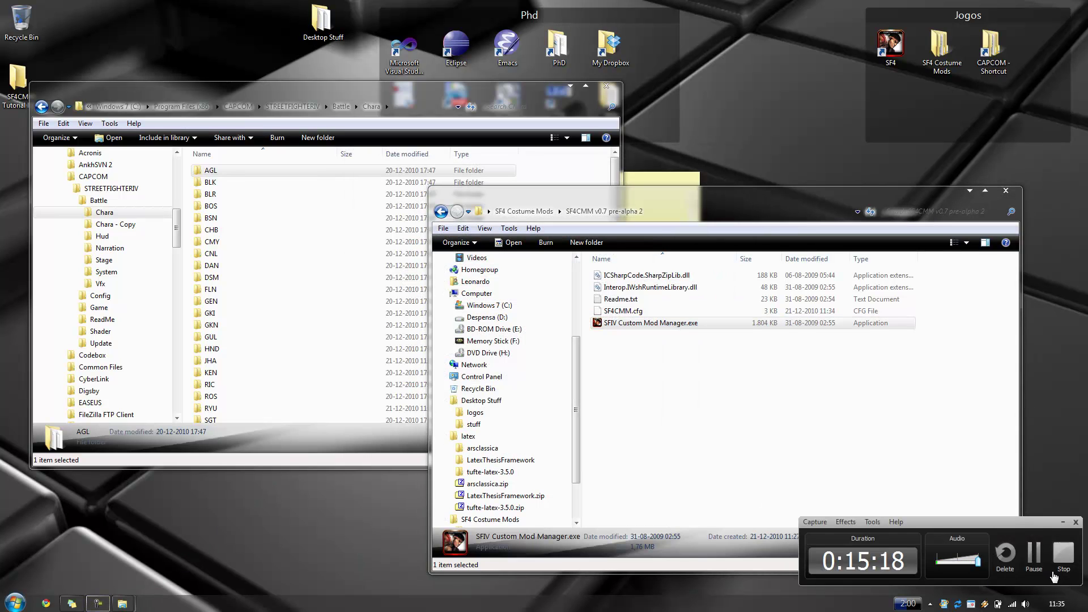